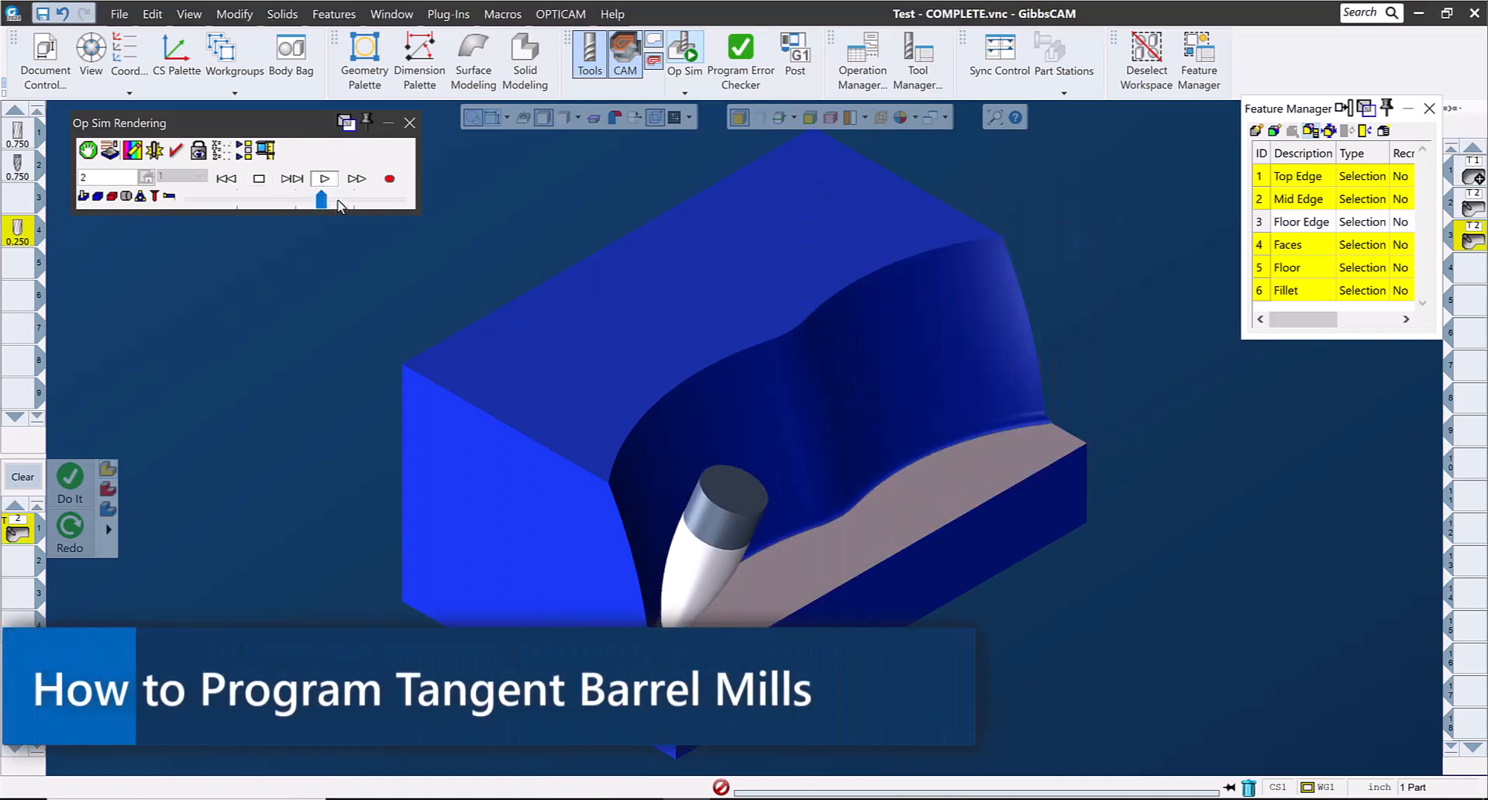
# Step: Play the remaining operation simulation at increased speed, then exit the simulation
pyautogui.click(338, 202)
pyautogui.click(354, 201)
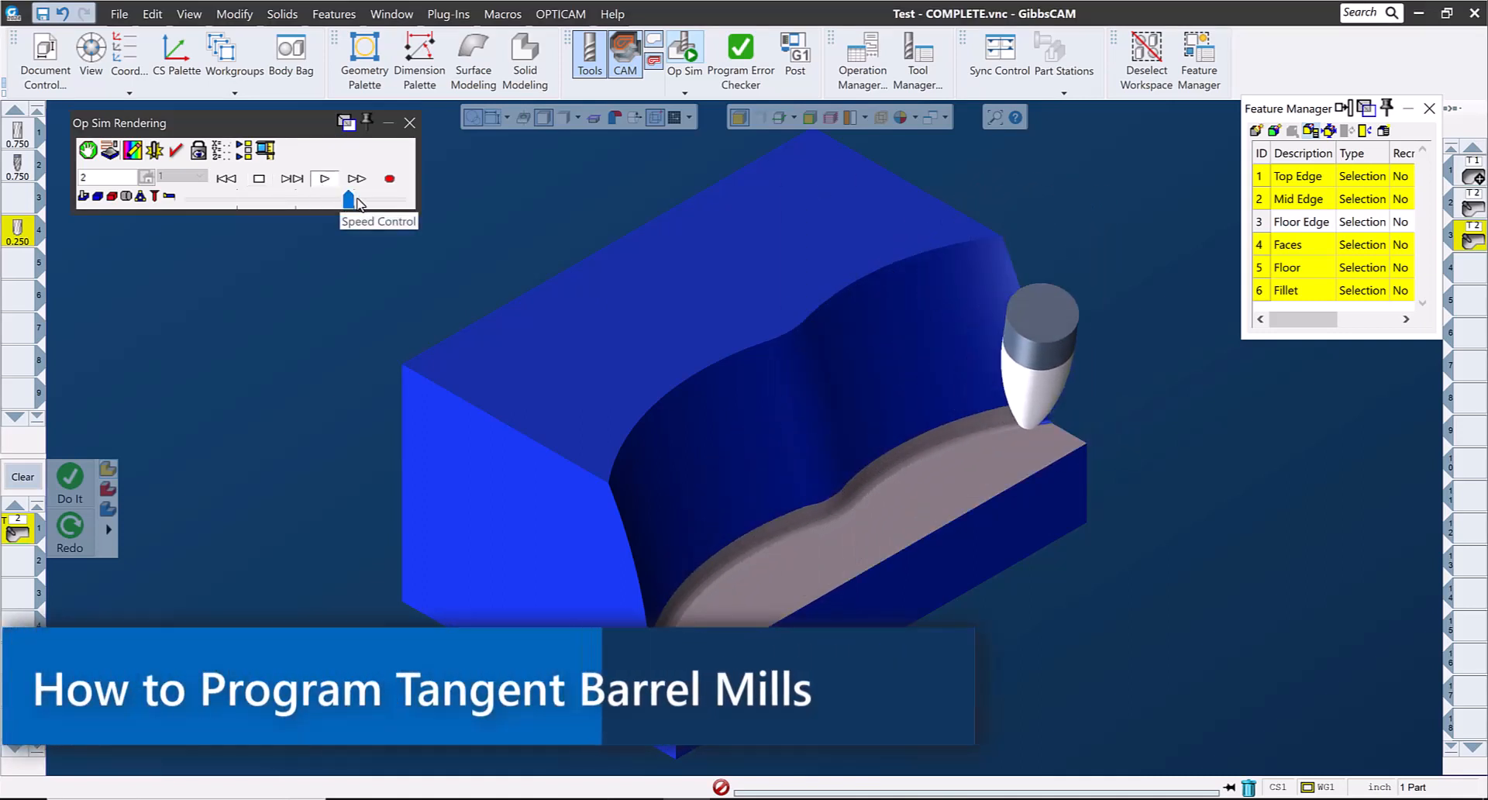
pyautogui.moveTo(354, 200); pyautogui.dragTo(365, 201)
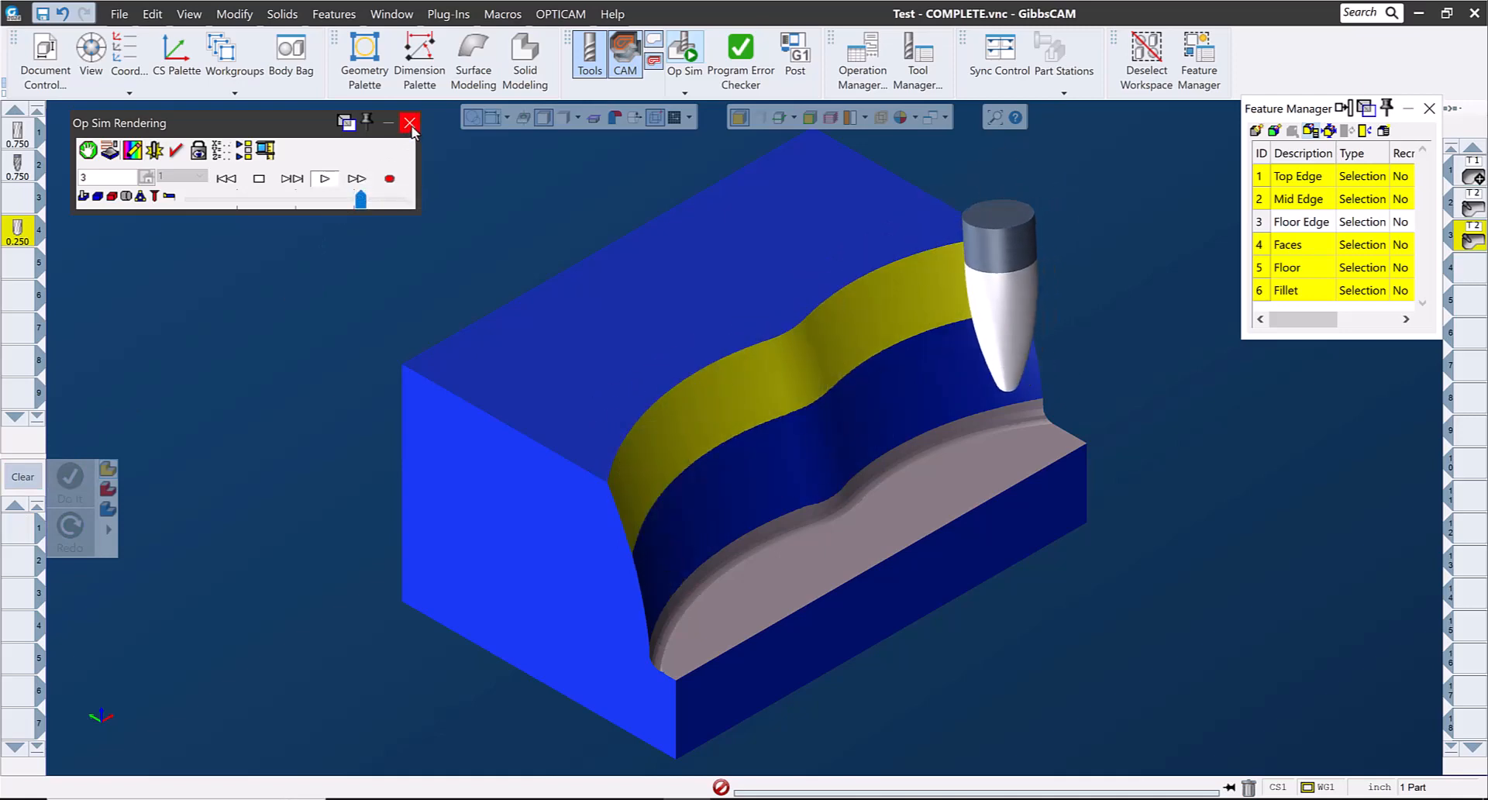
pyautogui.click(410, 123)
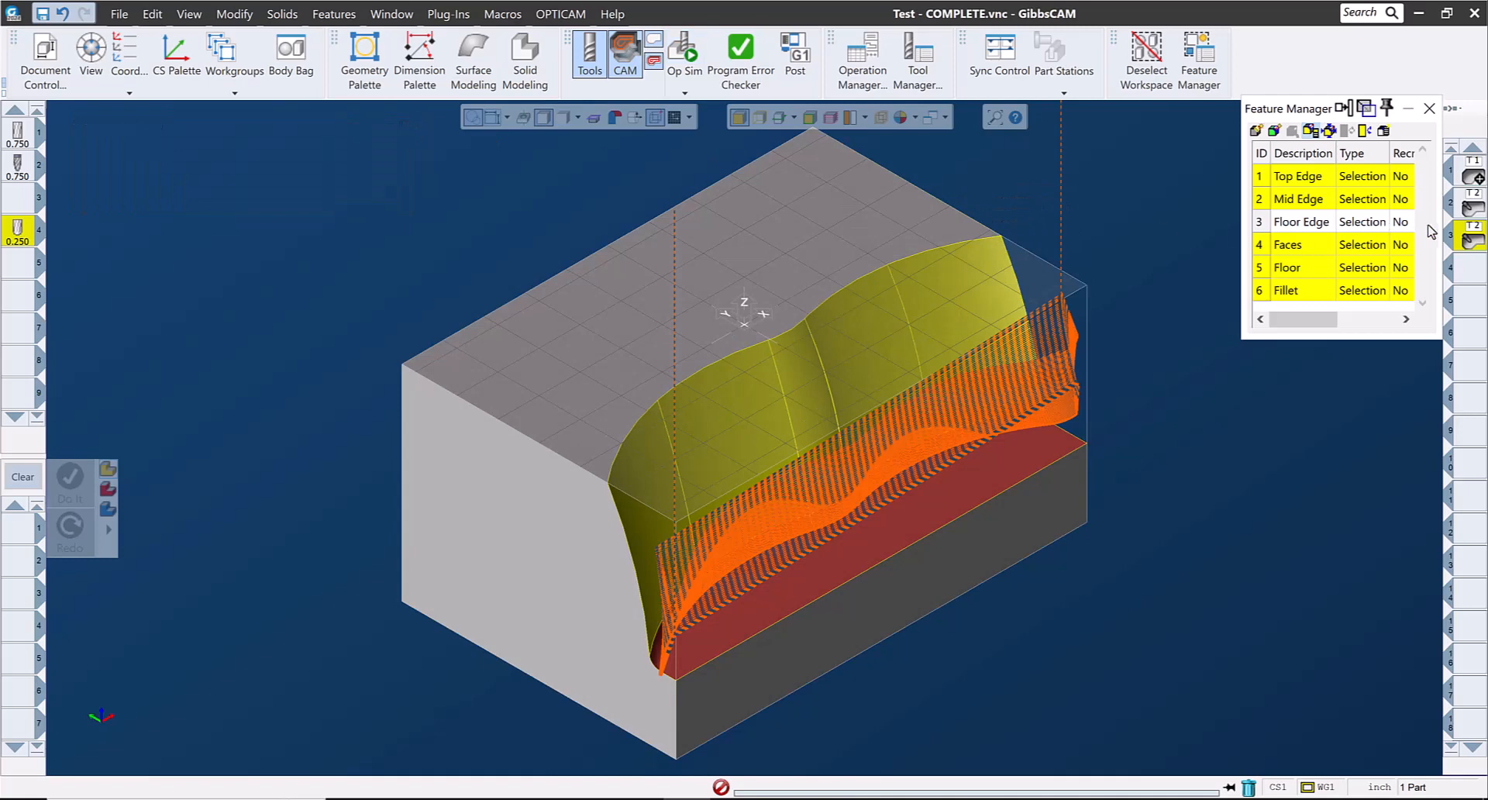
# Step: Delete the selected third operation together with its toolpath
pyautogui.click(1248, 787)
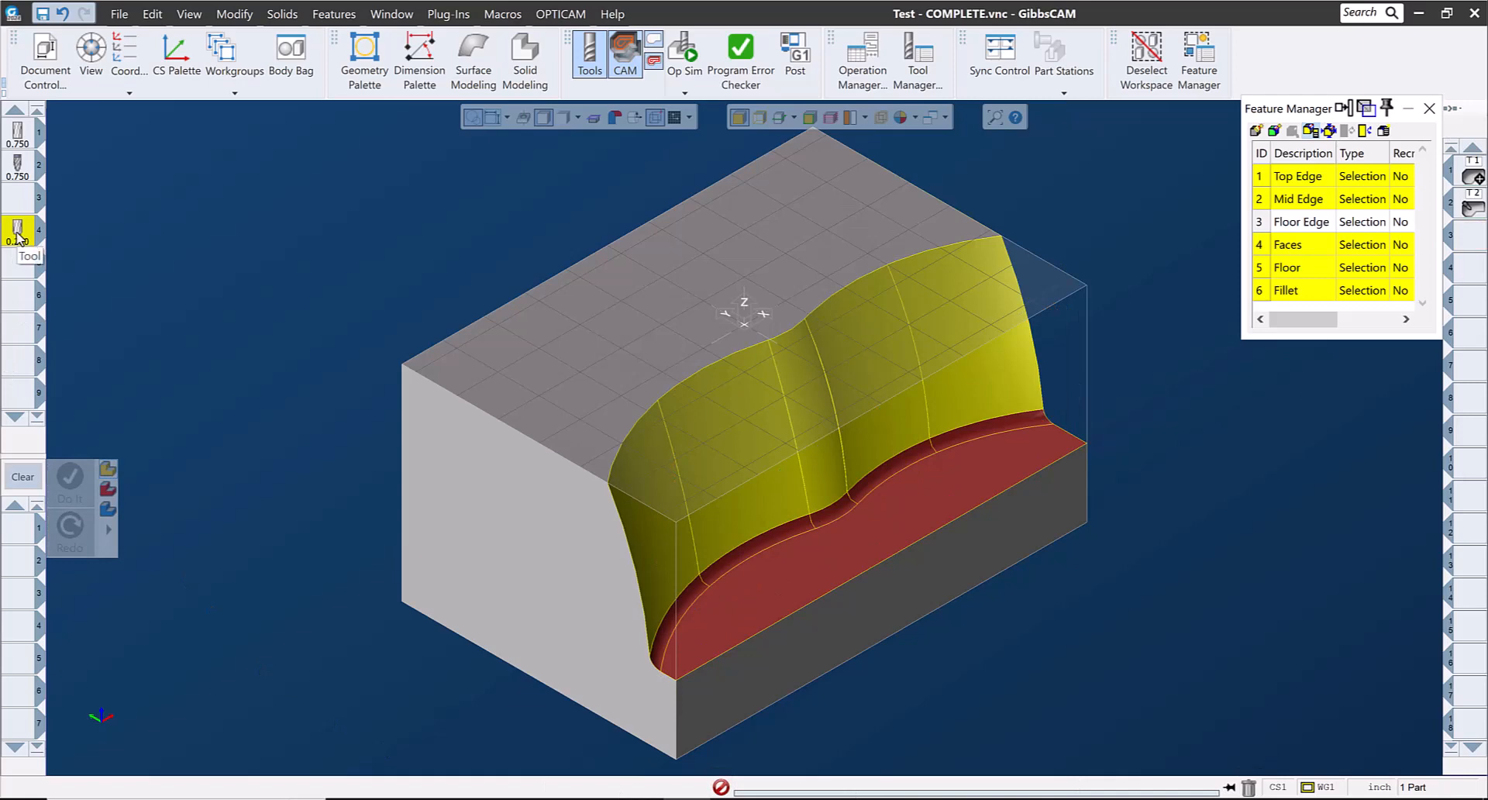
# Step: Create a Lace Cut surfacing process with the 0.250 ball end mill and set its ridge height to 0.00005
pyautogui.moveTo(17, 233); pyautogui.dragTo(17, 531)
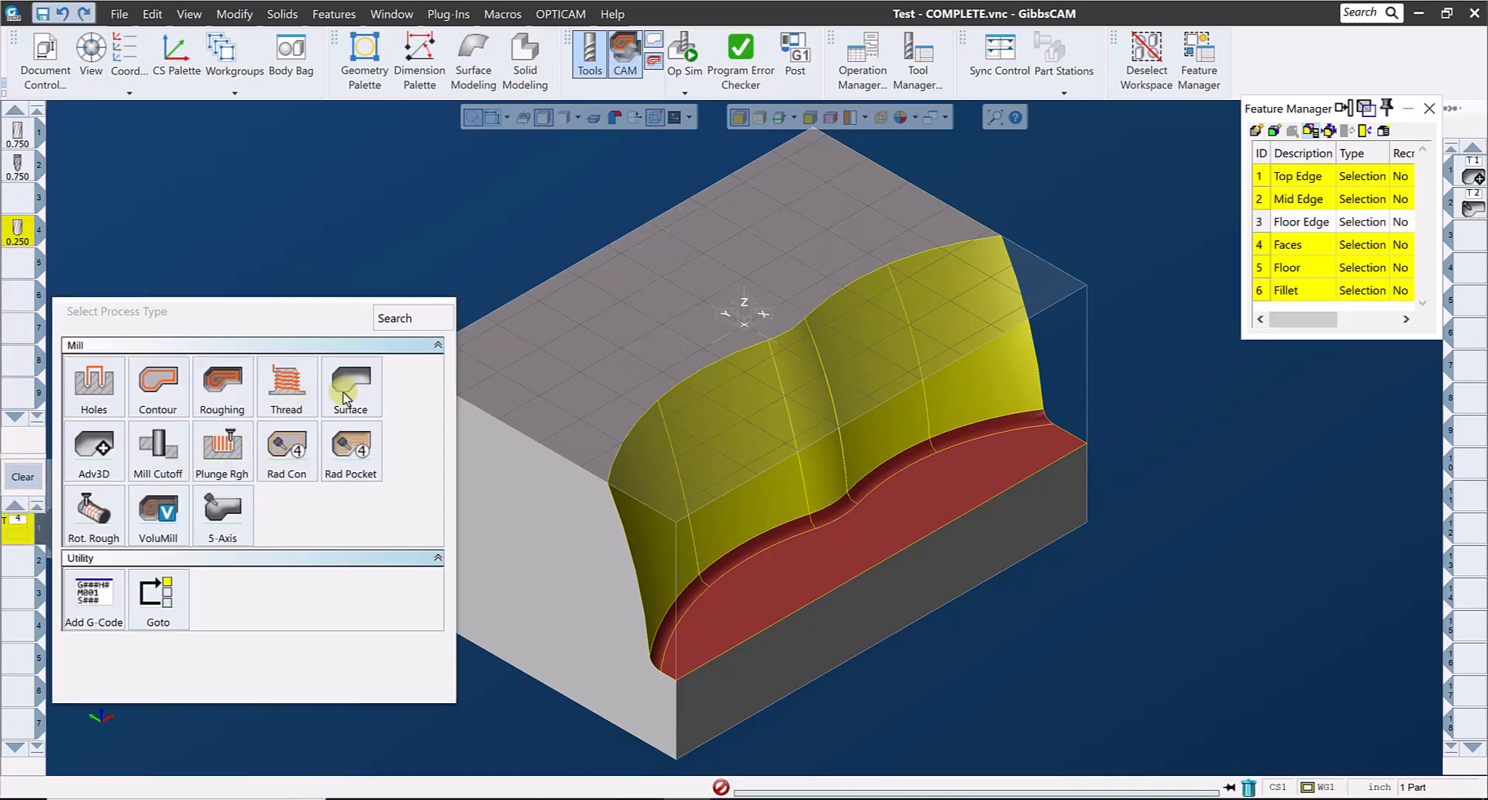
pyautogui.click(345, 397)
pyautogui.moveTo(226, 451); pyautogui.dragTo(136, 451)
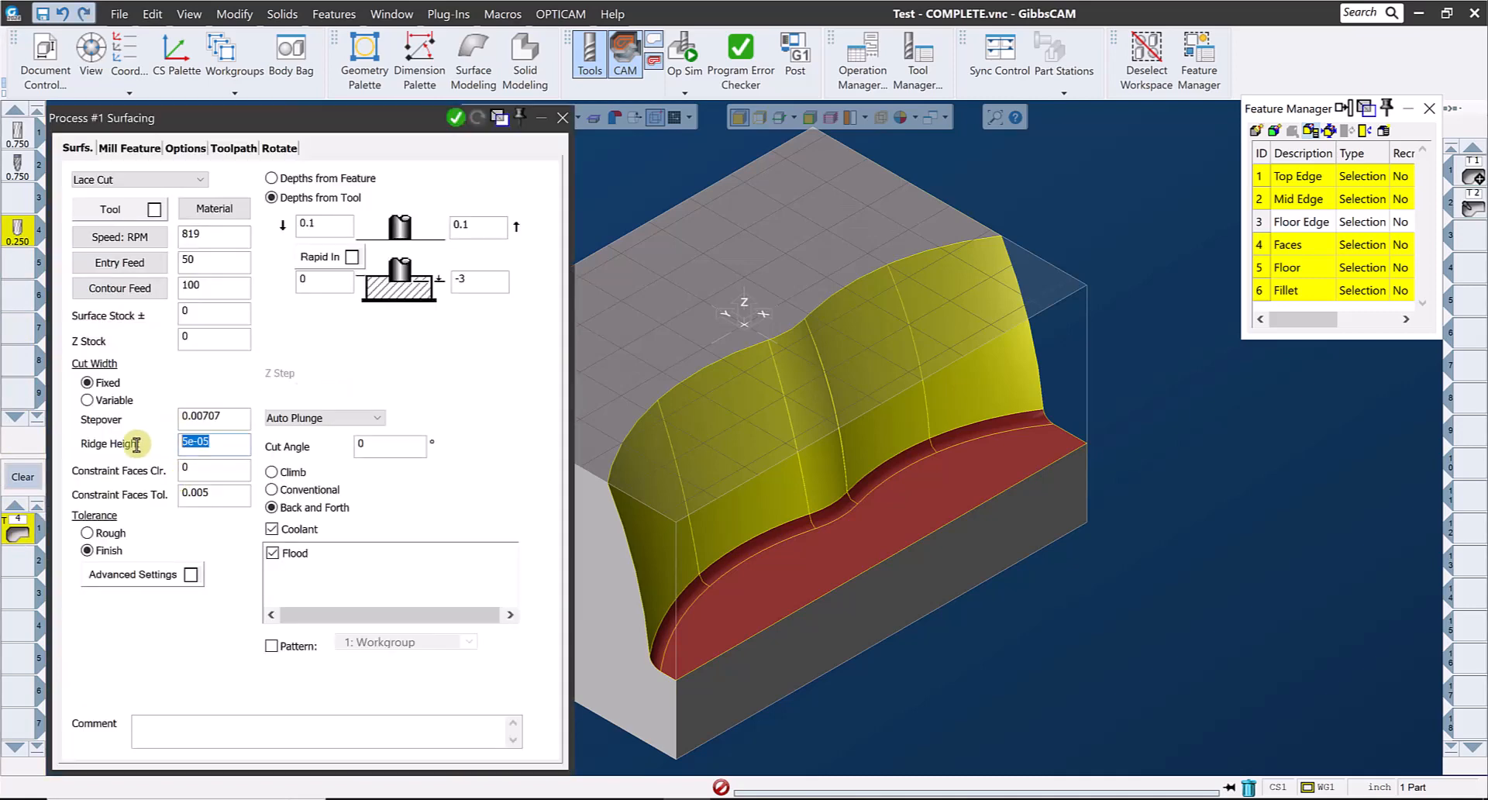
pyautogui.write('0.00005')
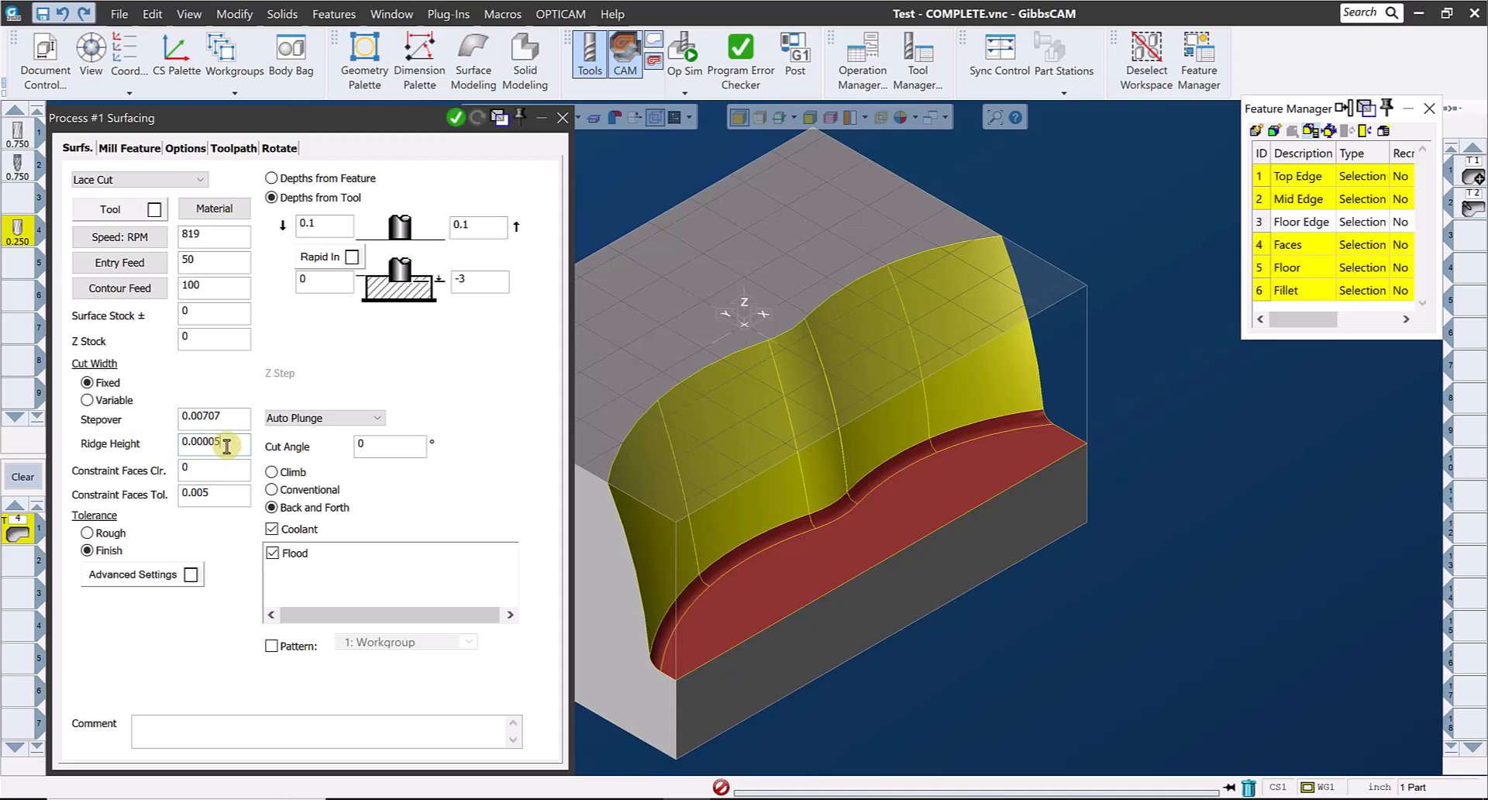
pyautogui.moveTo(241, 417); pyautogui.dragTo(164, 422)
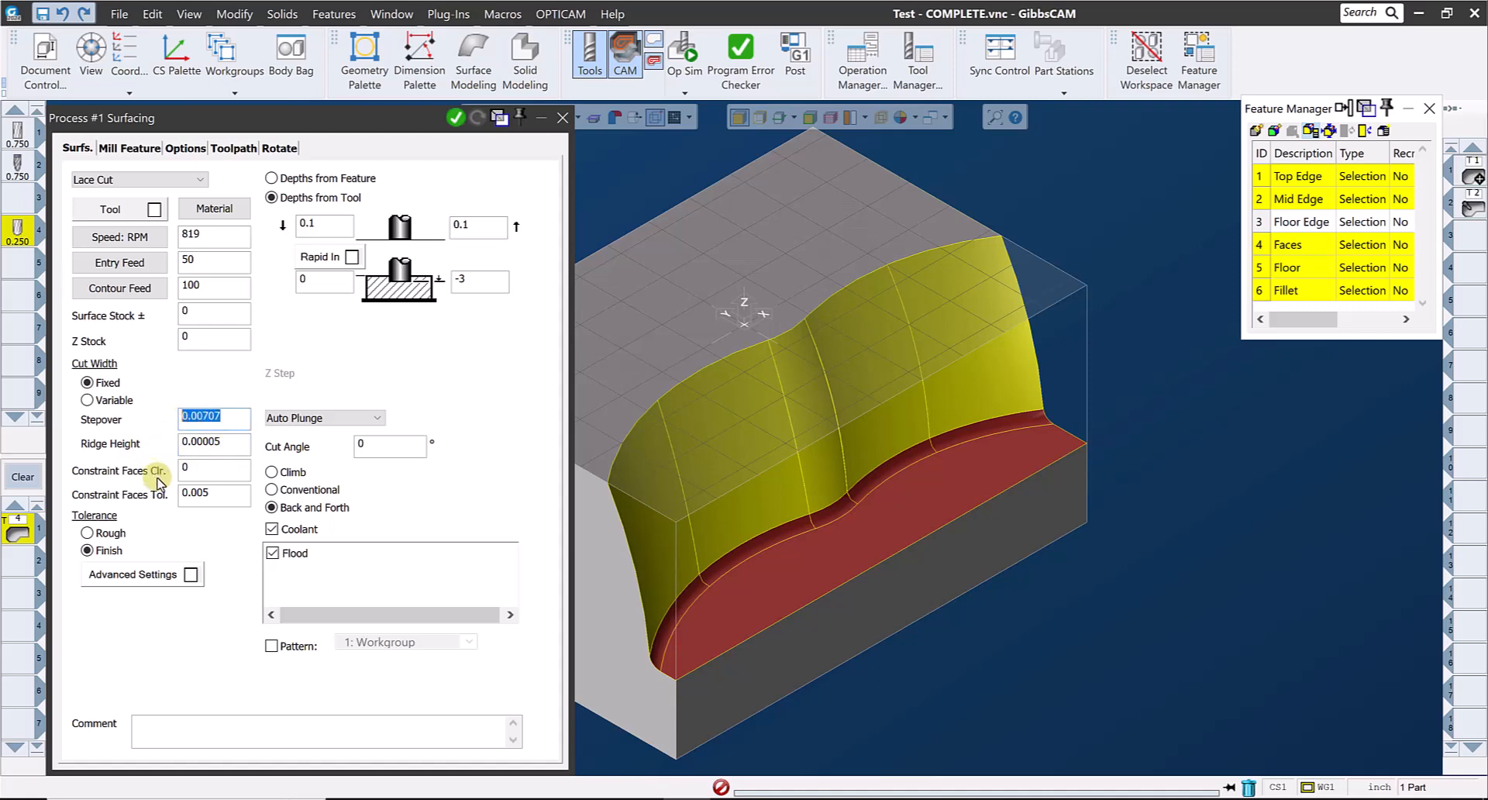
# Step: Set the diameter of ball end mill tool 4 to 0.5 and re-enter the 0.00005 ridge height to recalculate the stepover
pyautogui.doubleClick(15, 239)
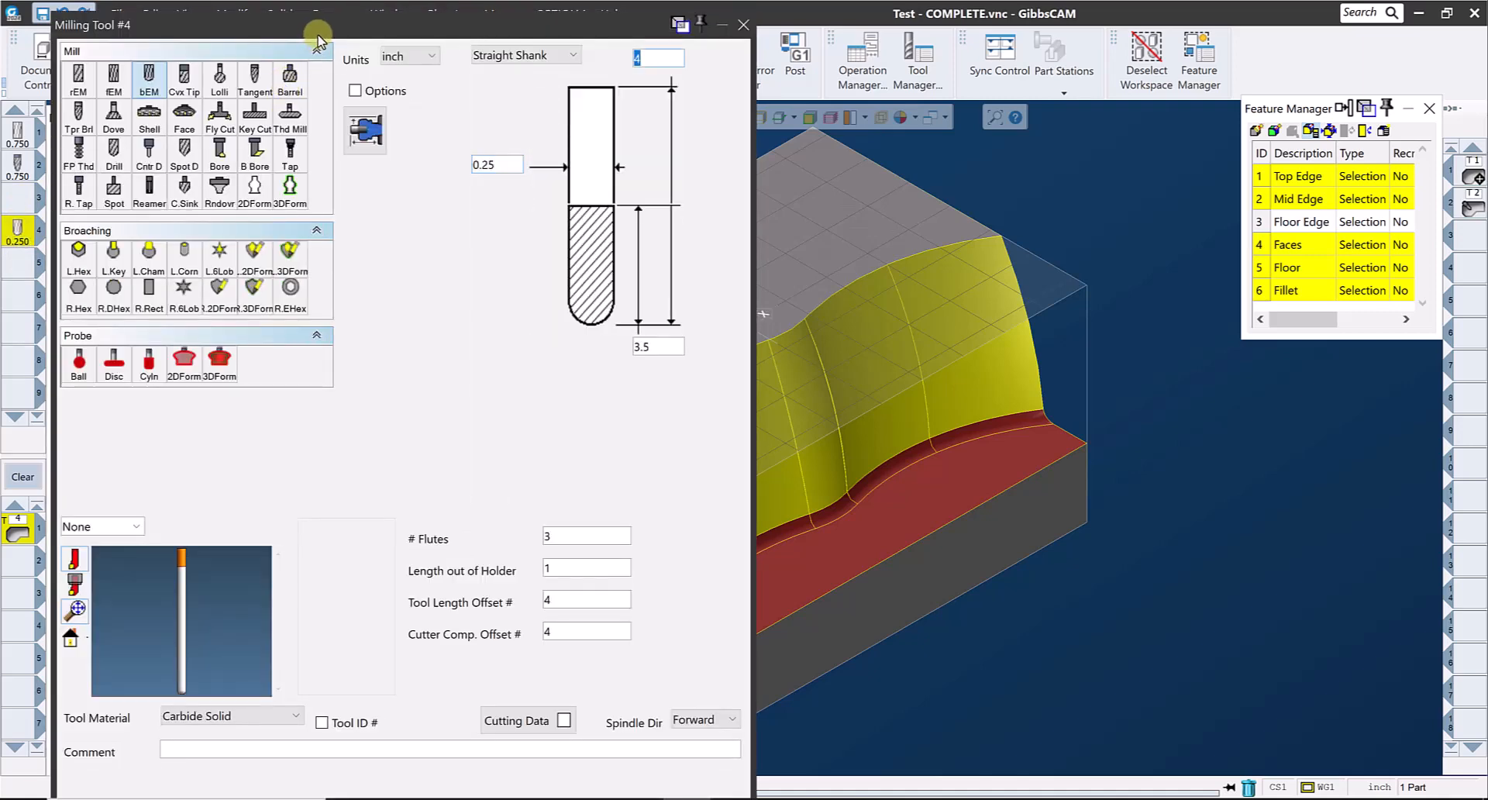
pyautogui.moveTo(317, 27); pyautogui.dragTo(868, 75)
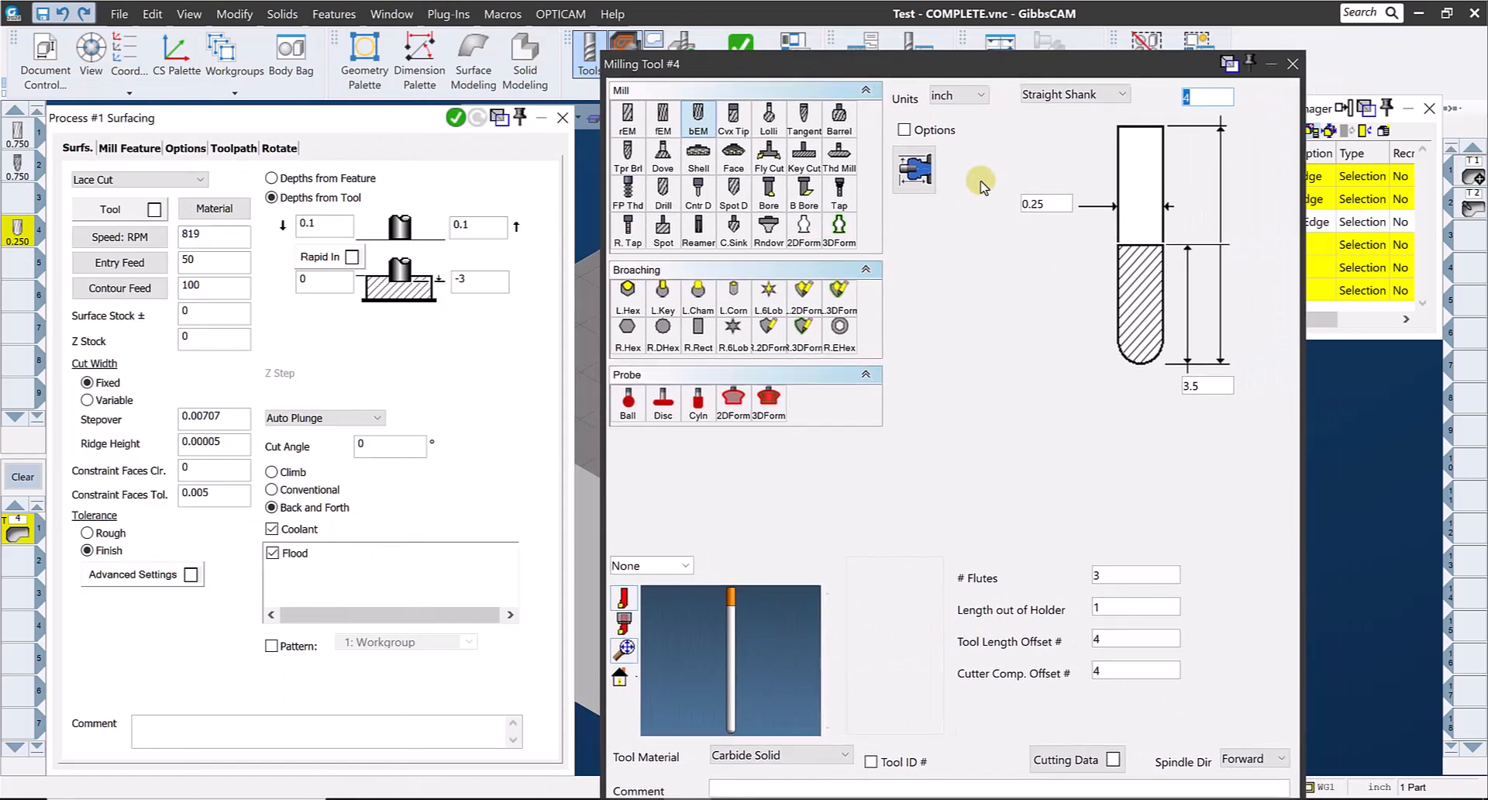
pyautogui.doubleClick(1044, 202)
pyautogui.write('.5')
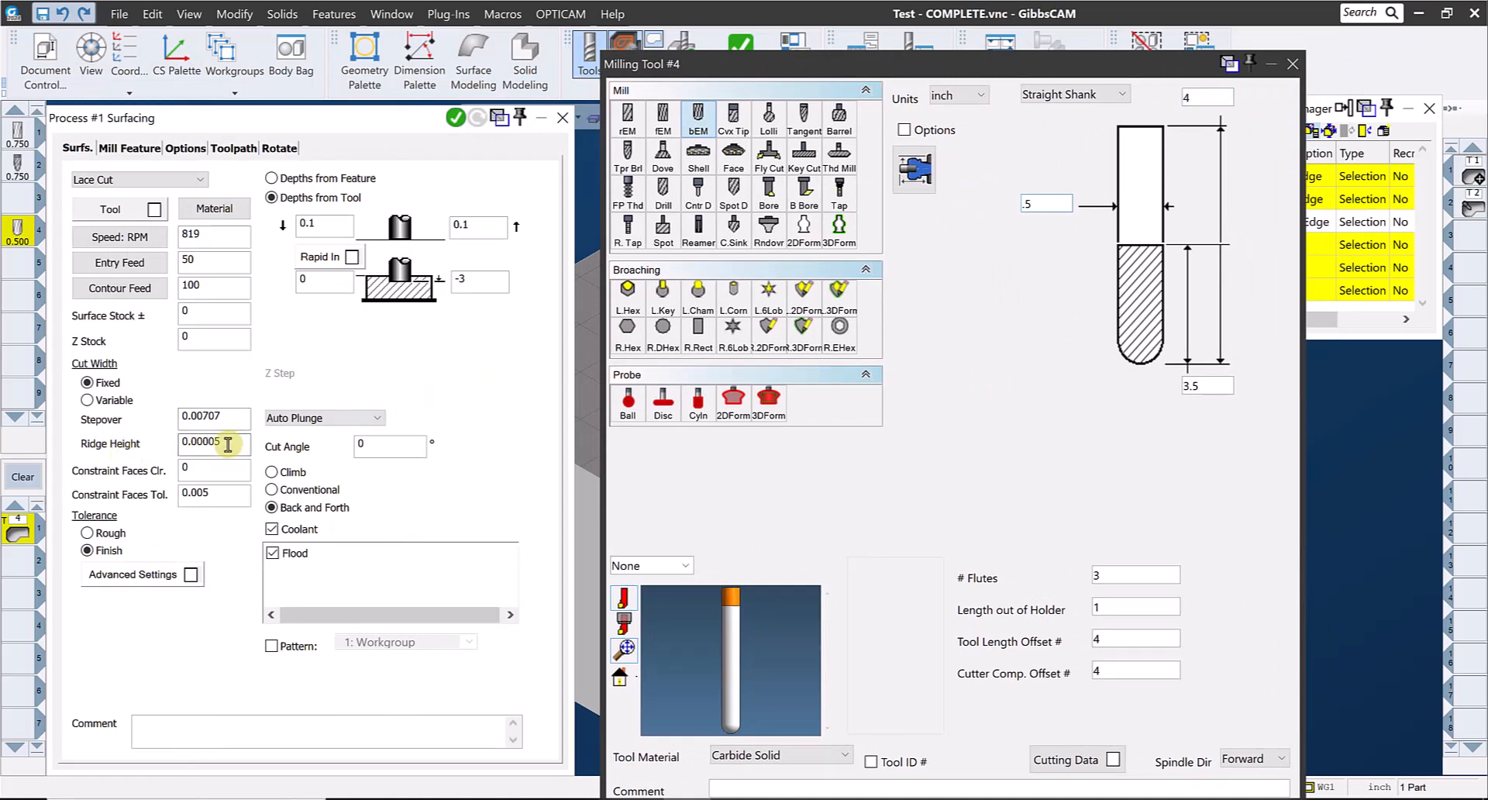
pyautogui.doubleClick(203, 443)
pyautogui.write('0.00005')
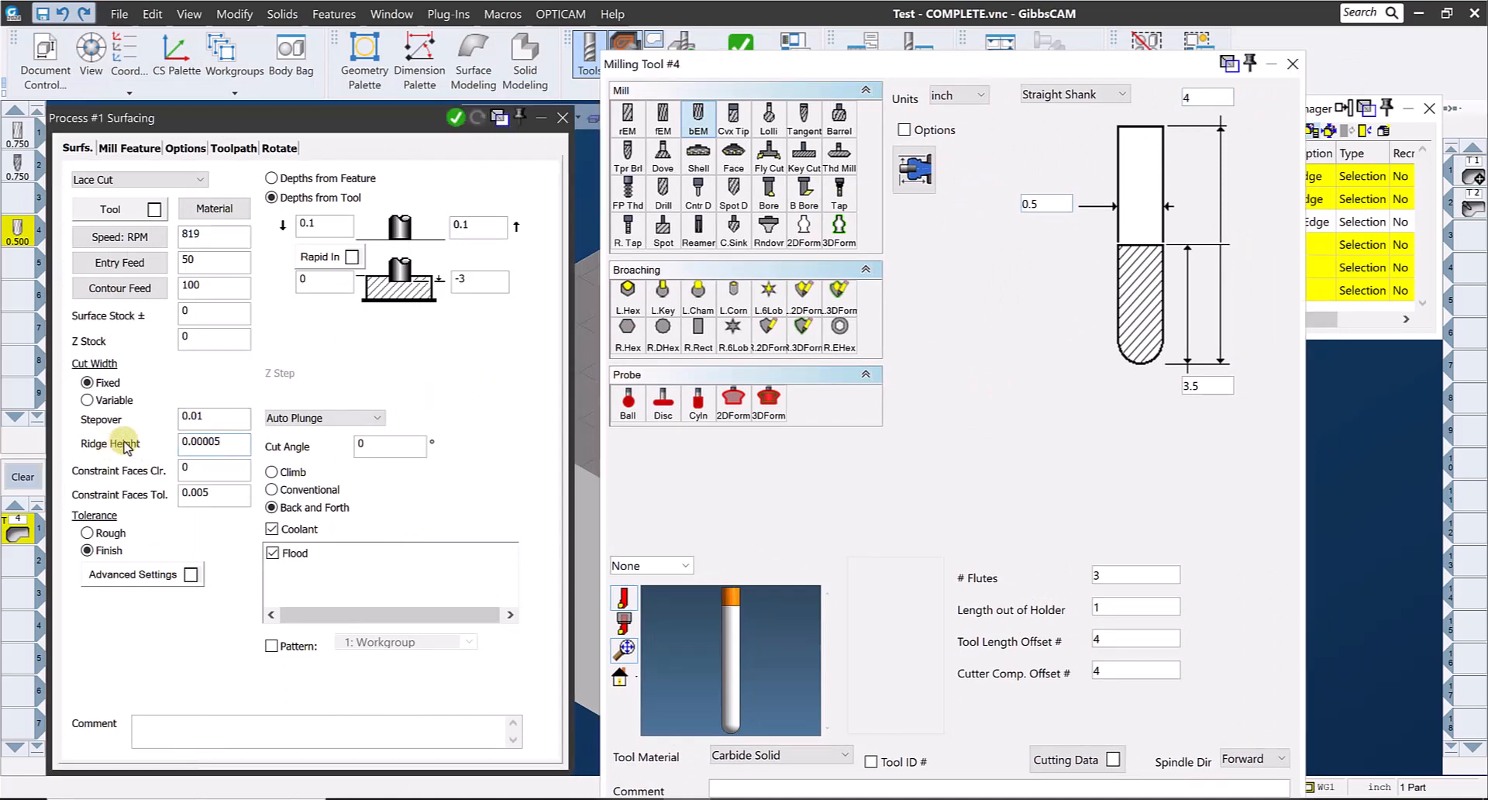
pyautogui.doubleClick(193, 417)
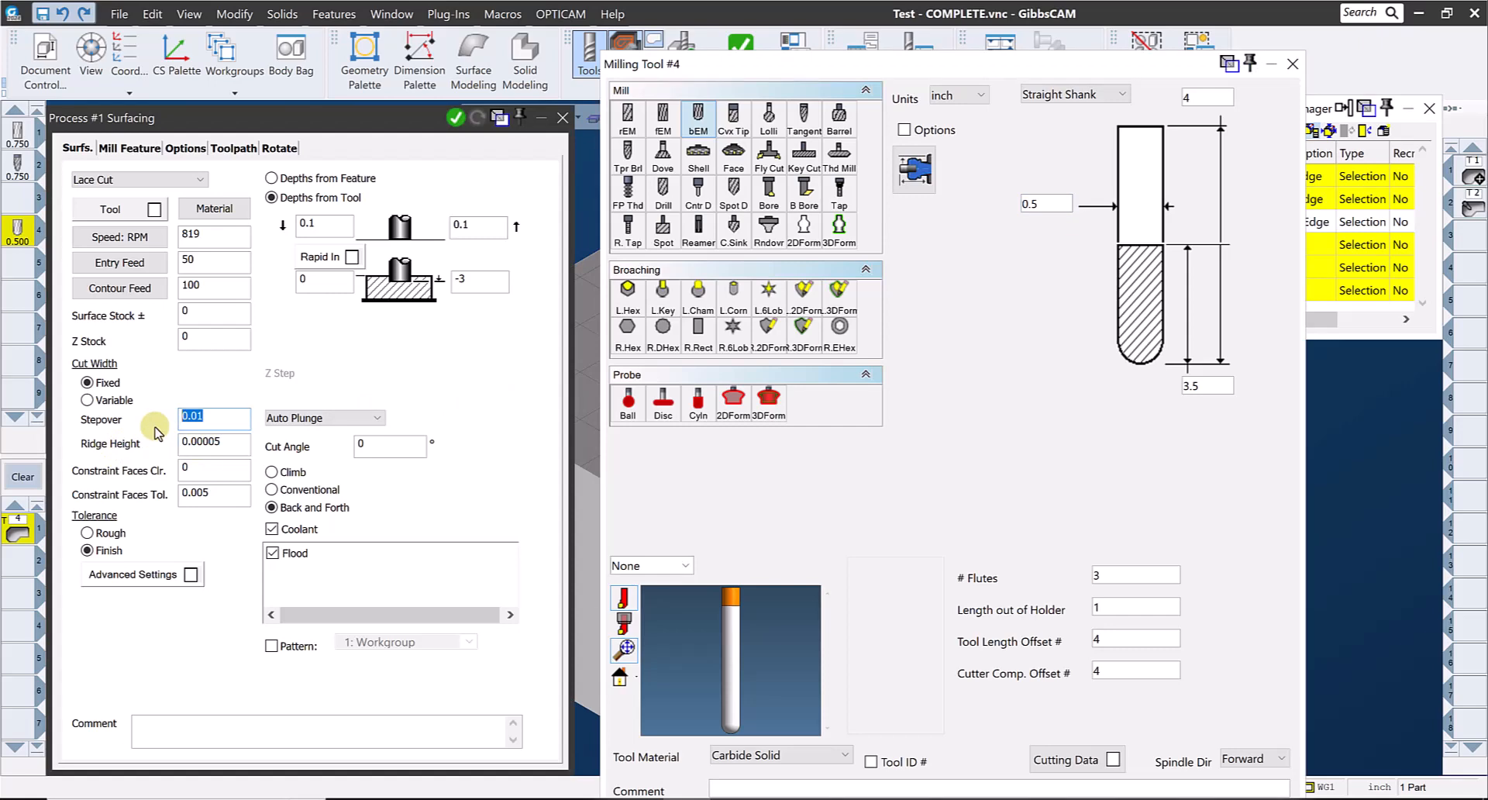
# Step: Set the ball end mill's diameter to 7 and reapply the 0.00005 ridge height to update the stepover
pyautogui.doubleClick(1043, 203)
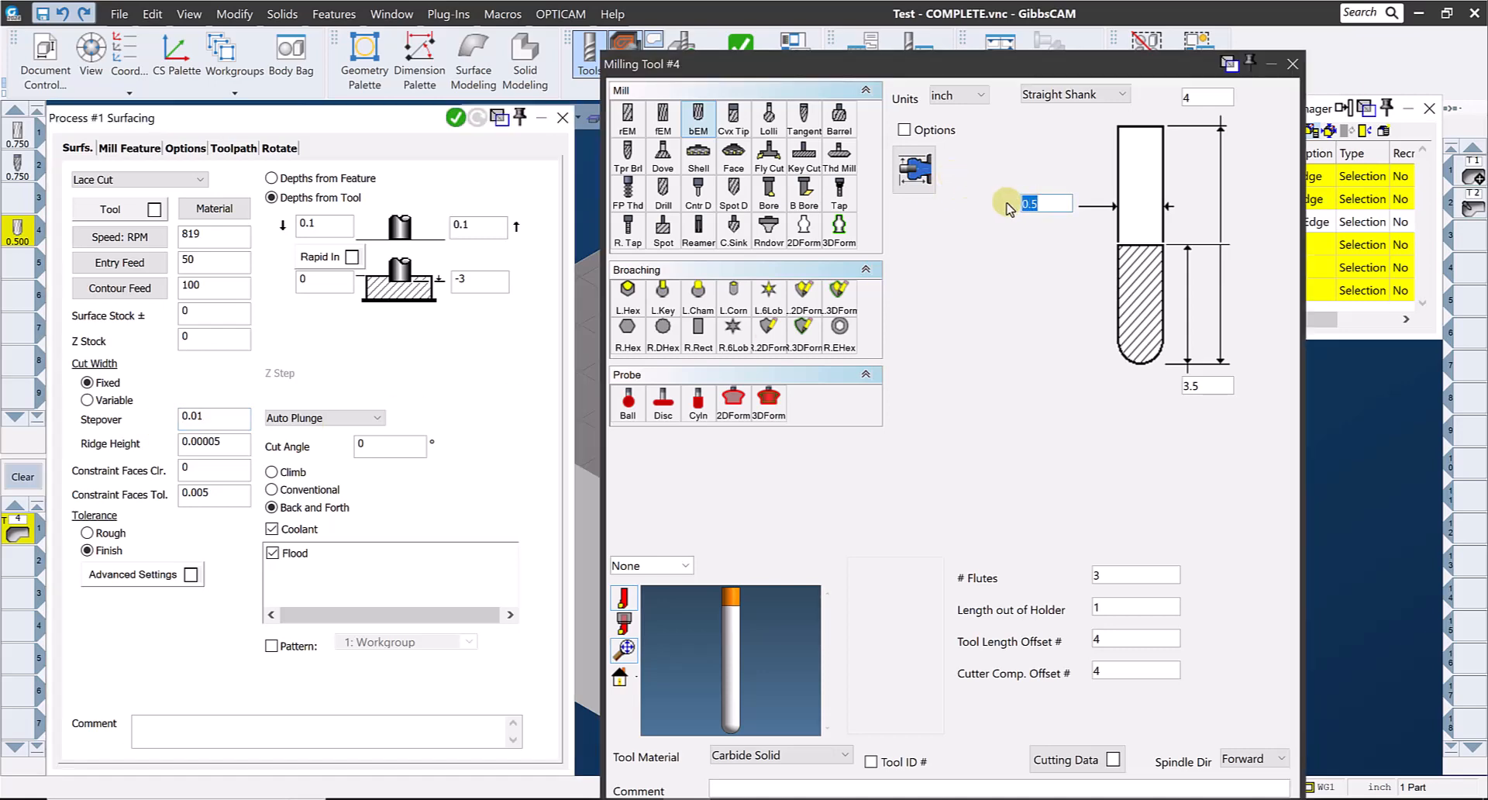
pyautogui.write('7')
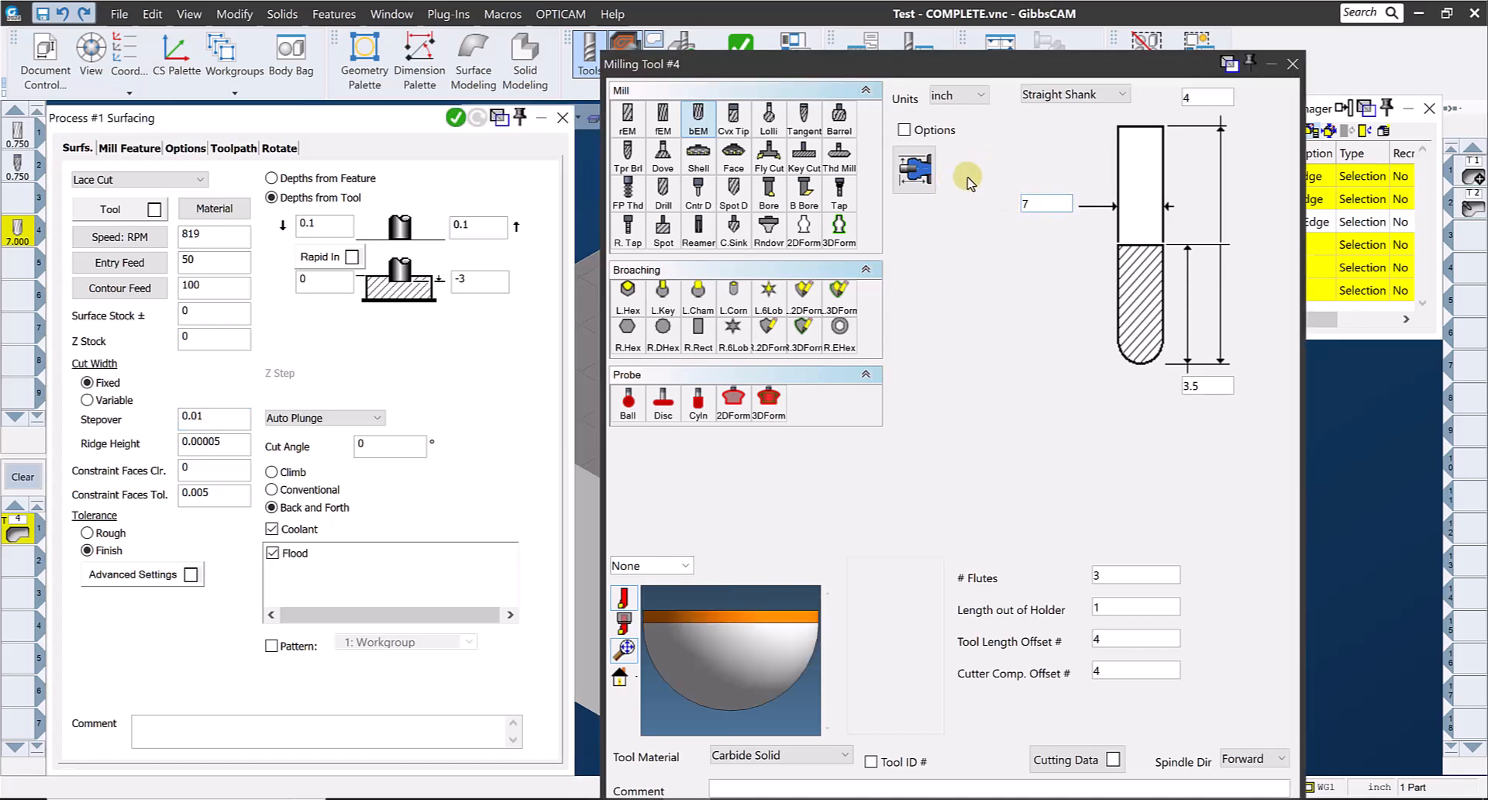
pyautogui.doubleClick(214, 443)
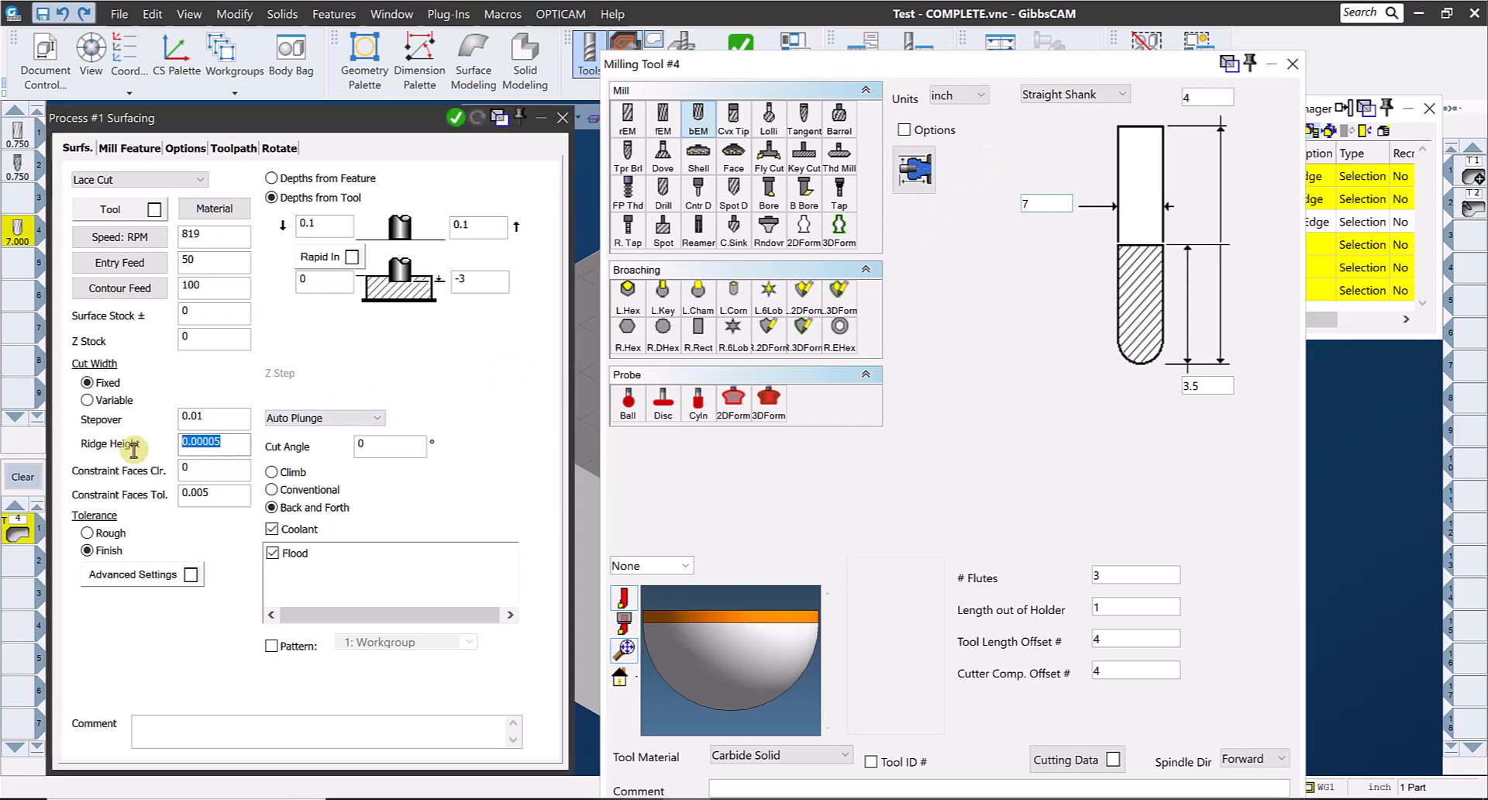
pyautogui.press('Return')
pyautogui.moveTo(225, 416); pyautogui.dragTo(145, 411)
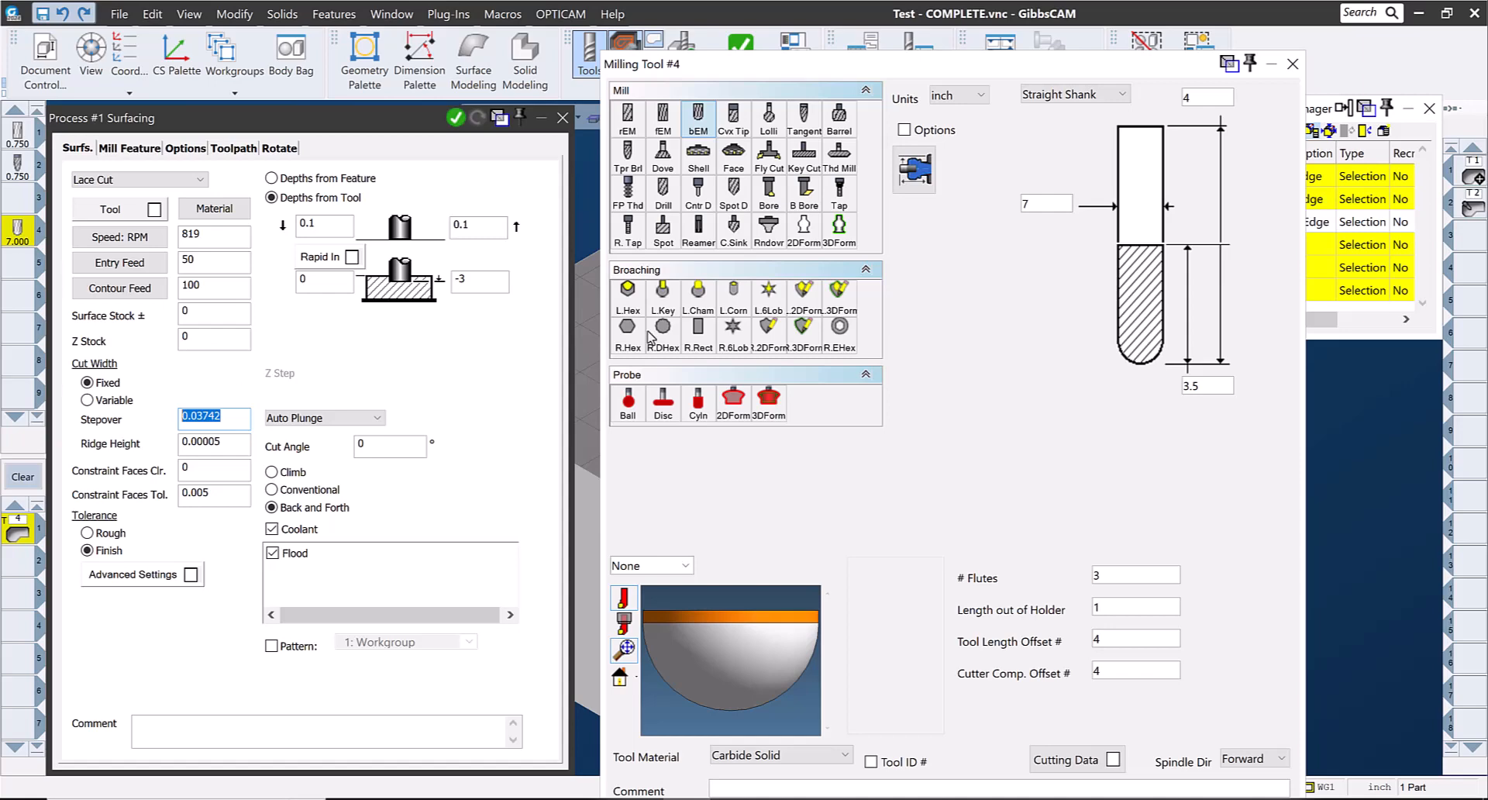
# Step: Close the tool and surfacing process settings and clear the process list
pyautogui.click(1292, 65)
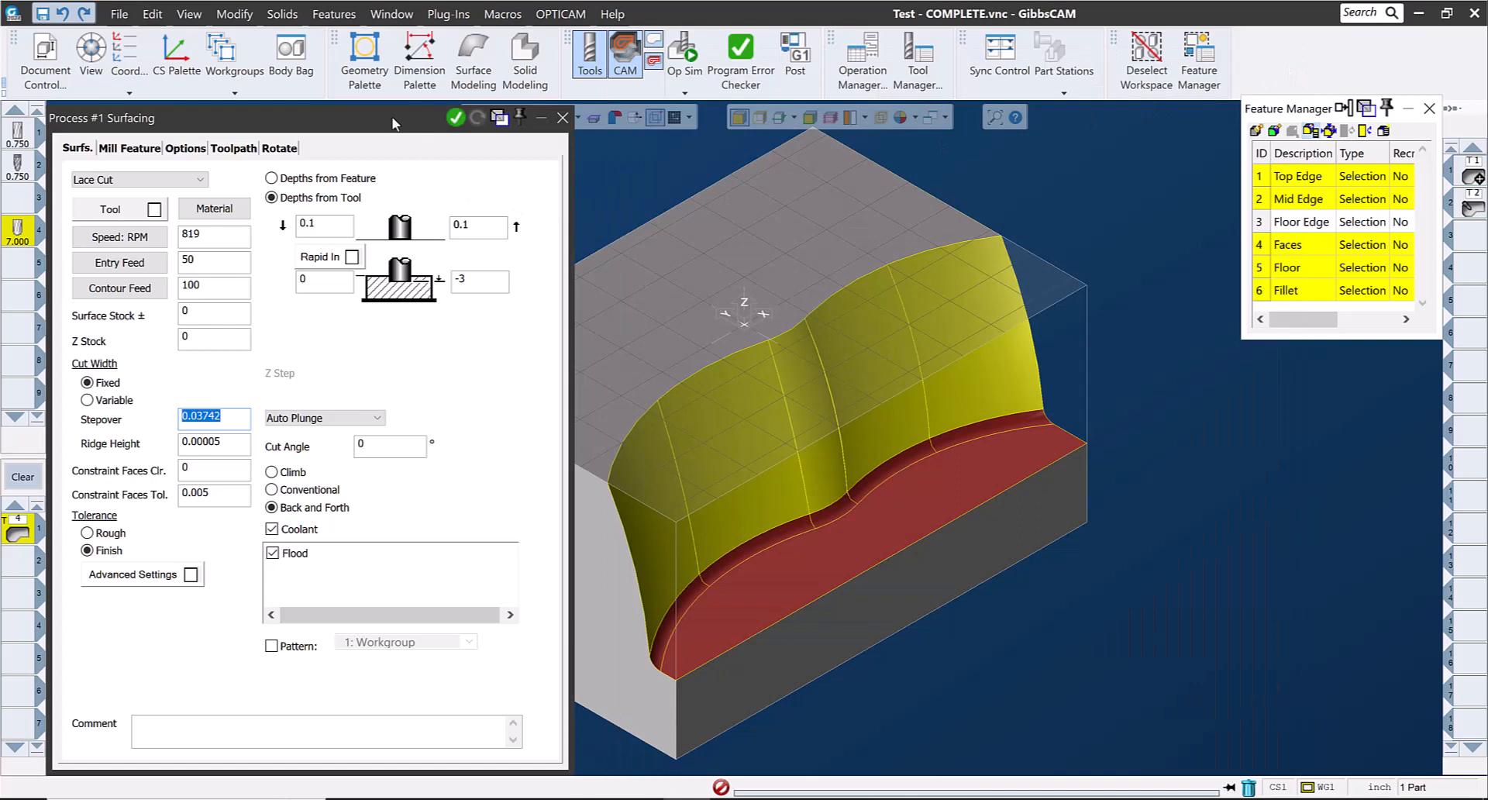
pyautogui.moveTo(393, 118); pyautogui.dragTo(434, 111)
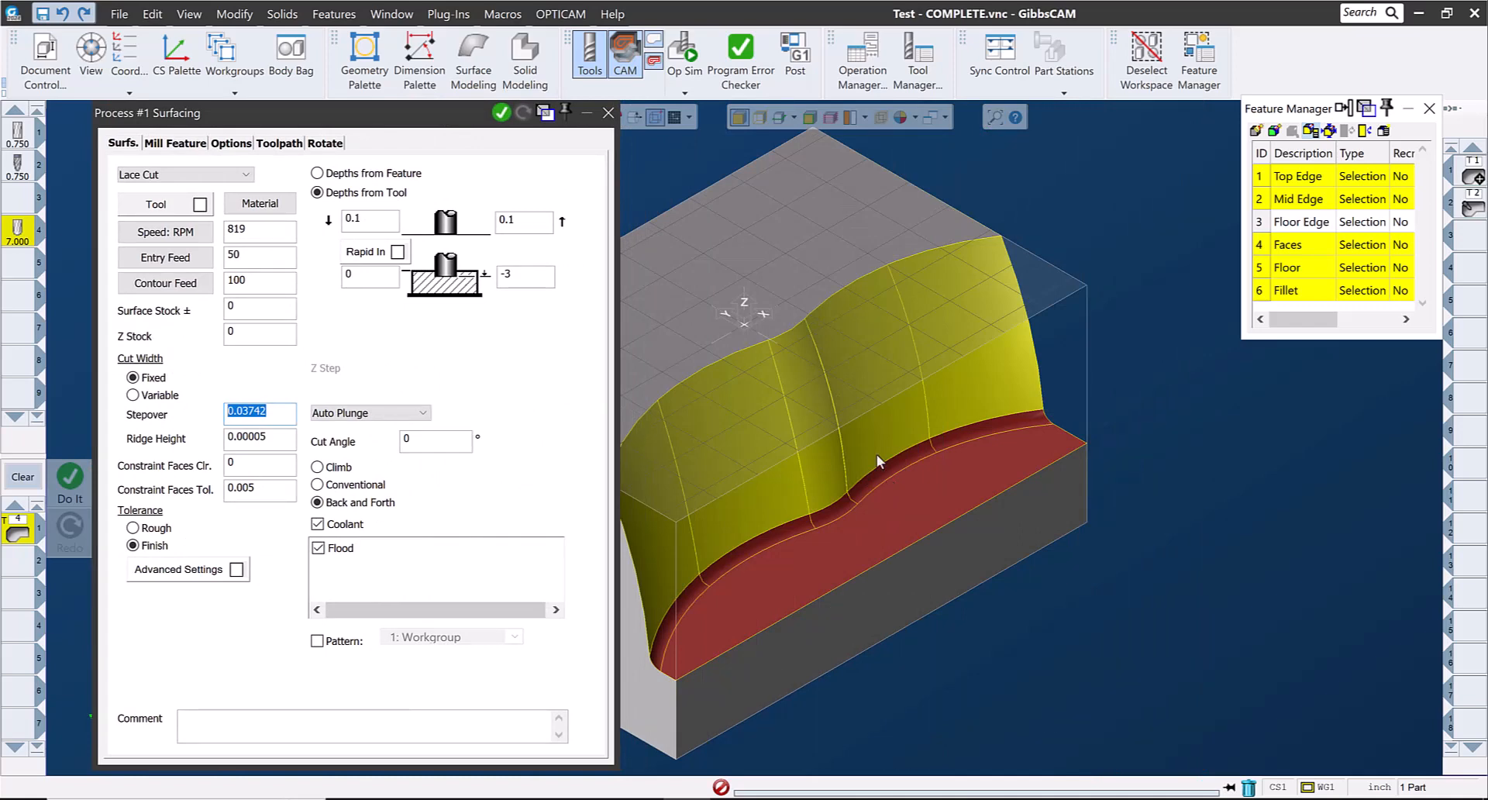
pyautogui.click(608, 114)
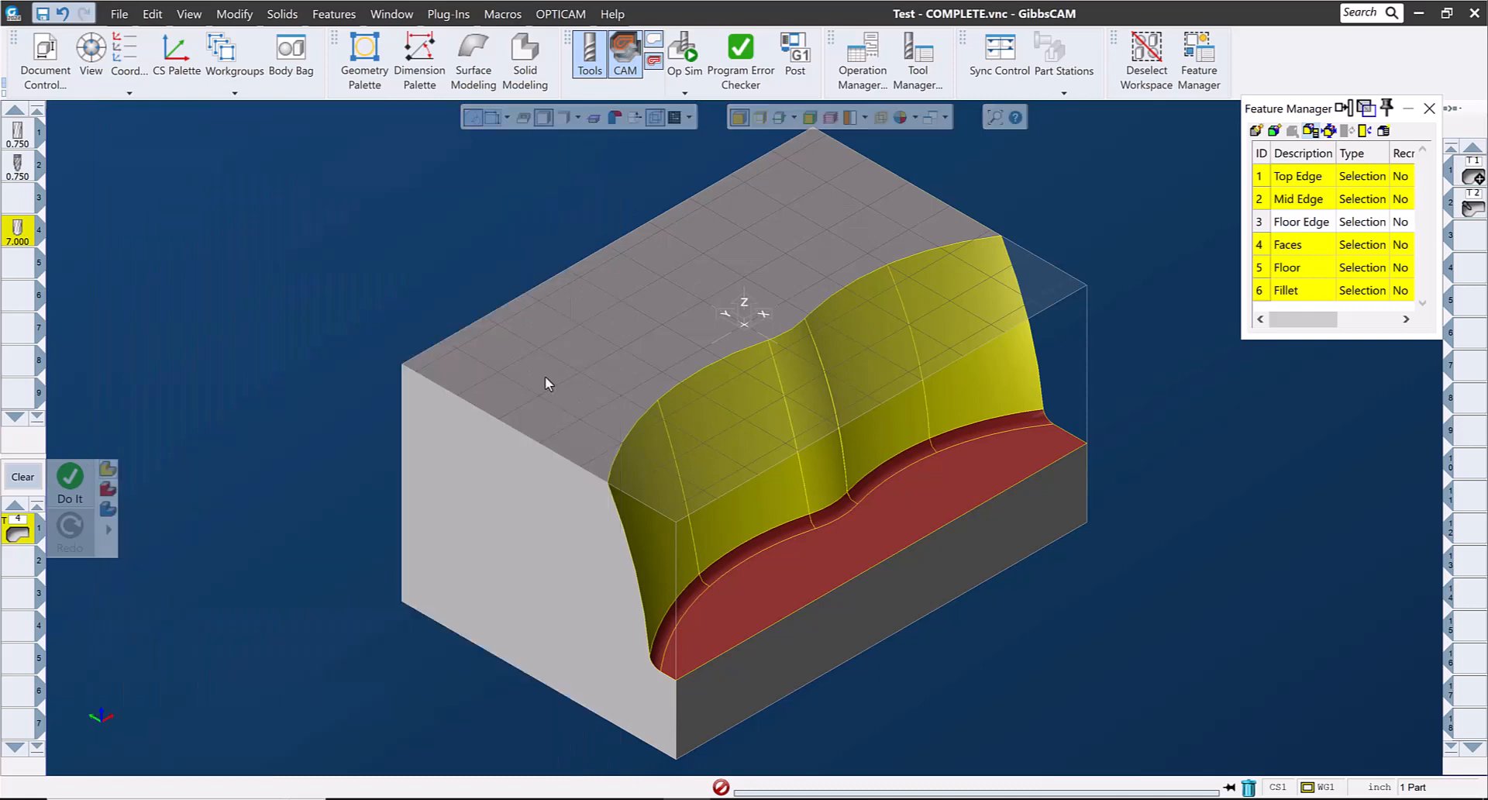
pyautogui.moveTo(625, 502); pyautogui.dragTo(760, 525, button='middle')
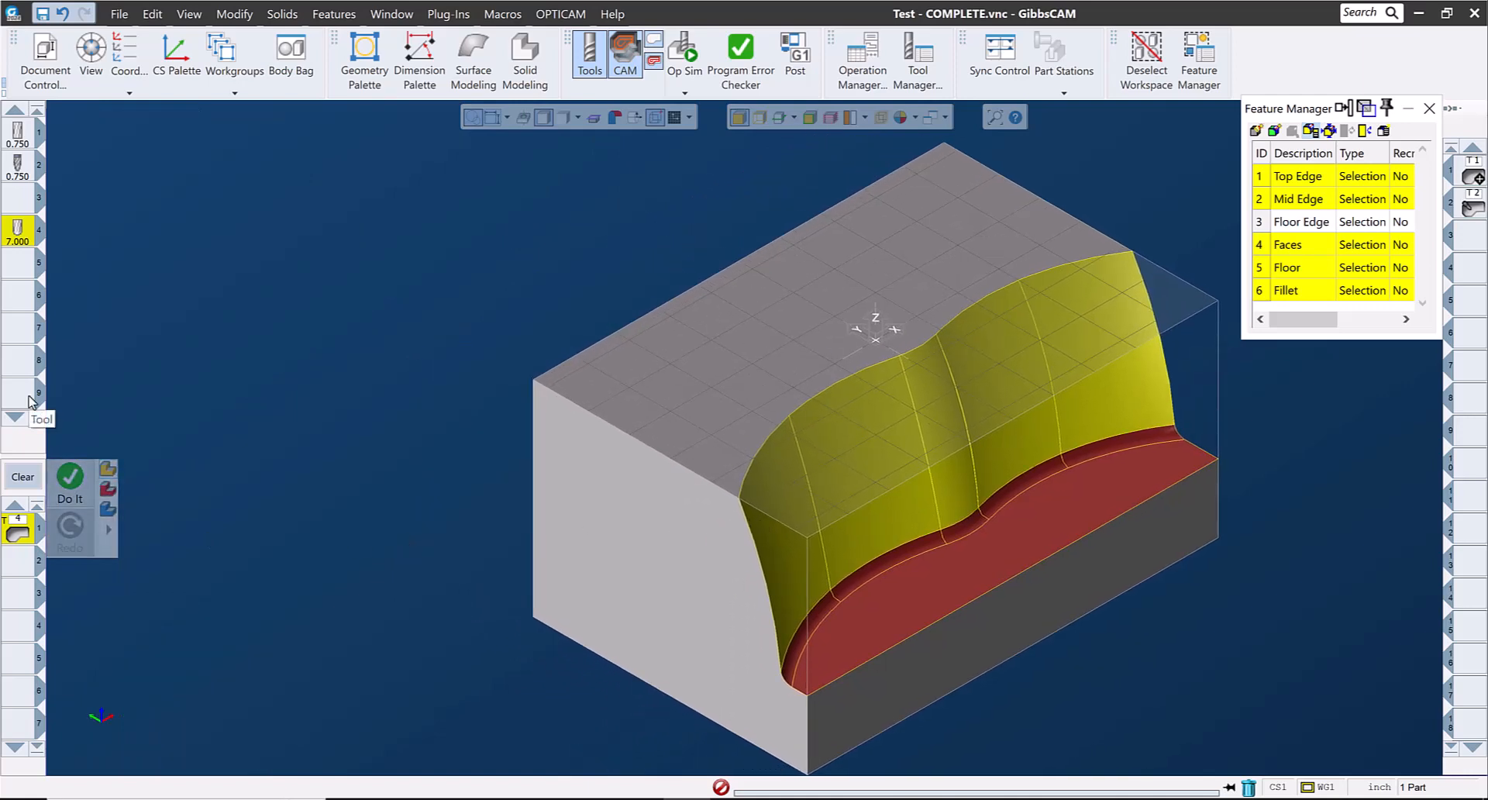
pyautogui.click(26, 478)
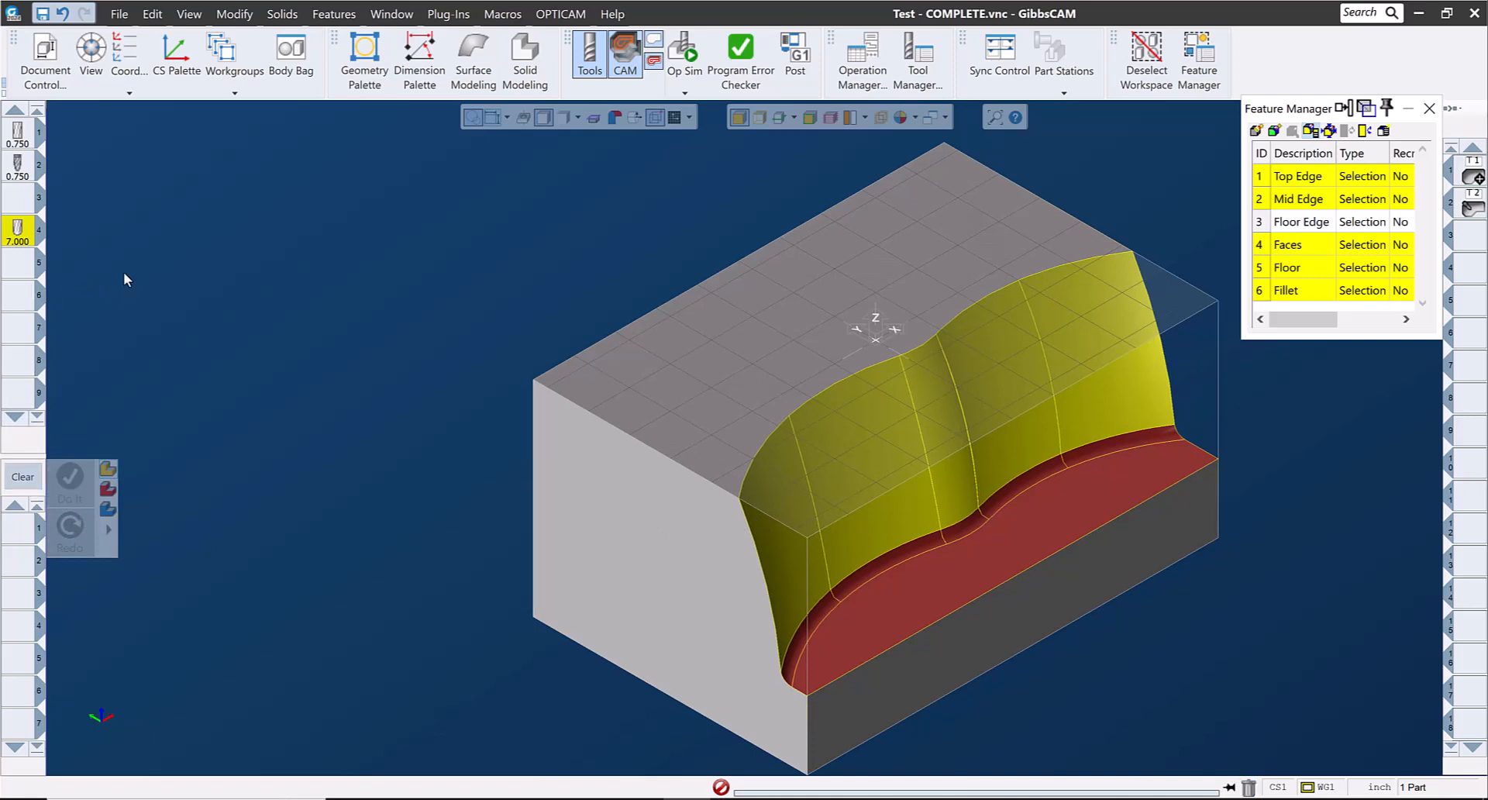
# Step: Open the tangent mill, tool 2, and examine its diameter, cutting length, side radius and tip radius
pyautogui.doubleClick(17, 167)
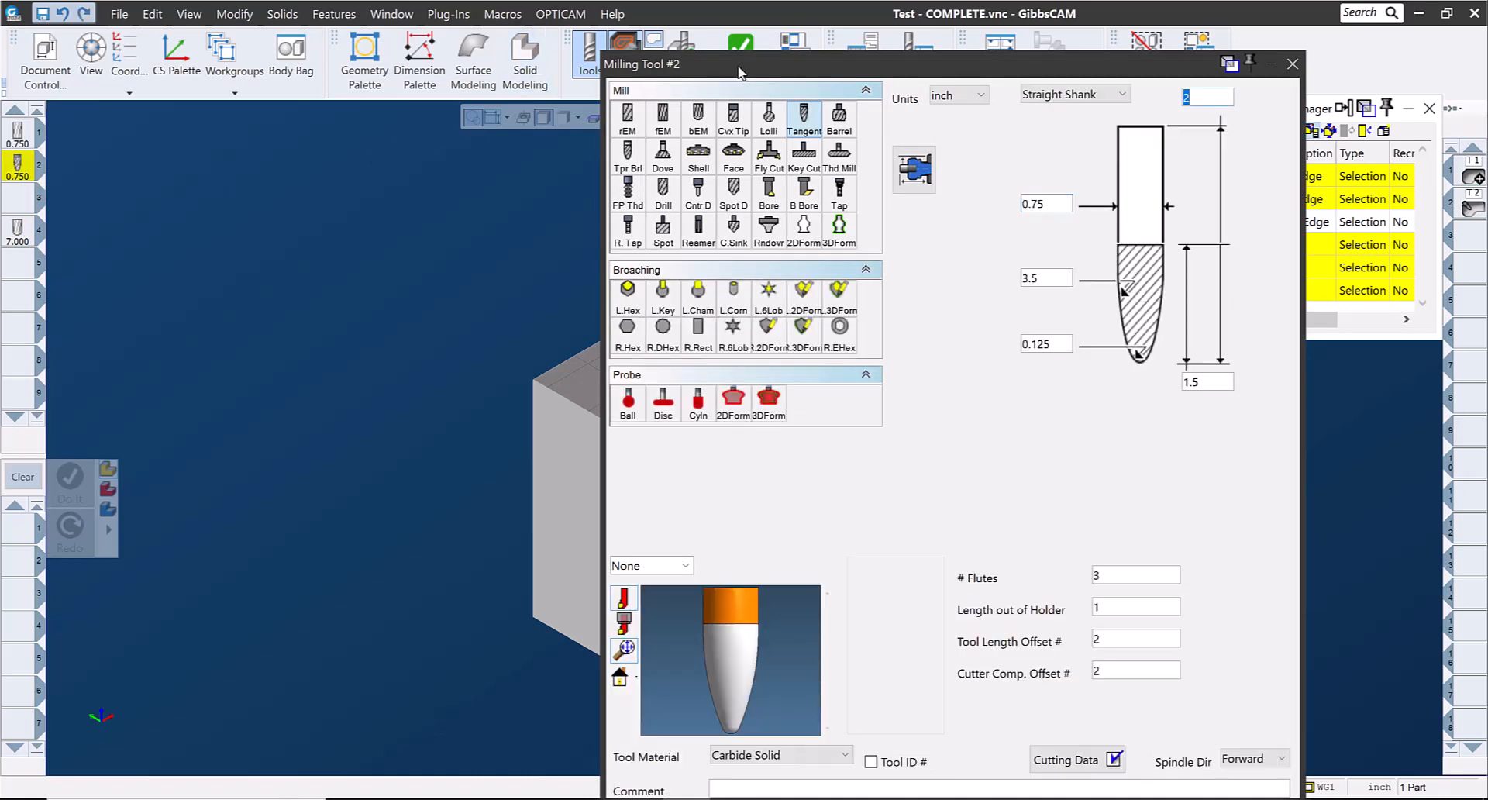
pyautogui.moveTo(741, 72); pyautogui.dragTo(199, 126)
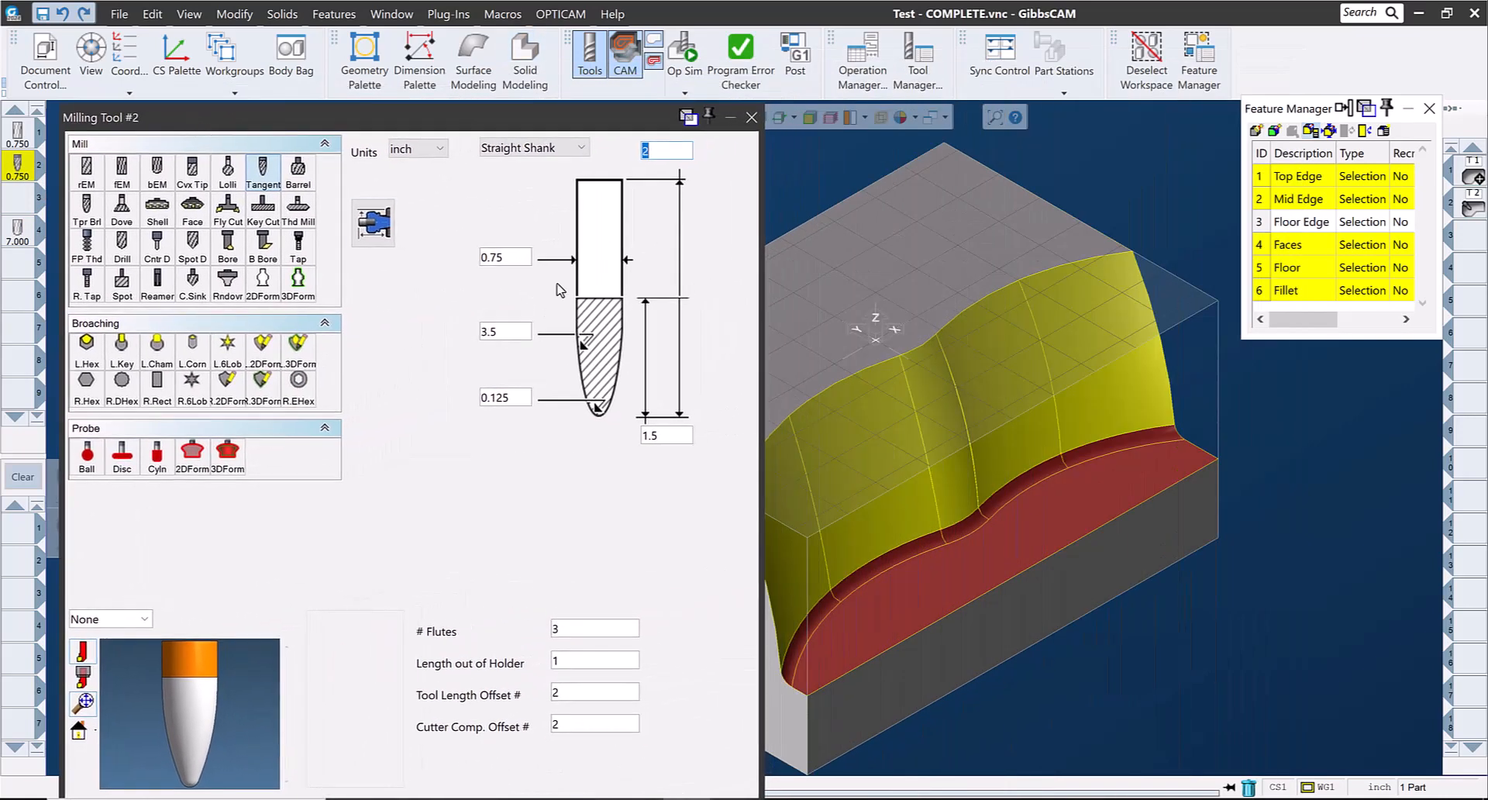
pyautogui.moveTo(887, 379); pyautogui.dragTo(1006, 377, button='middle')
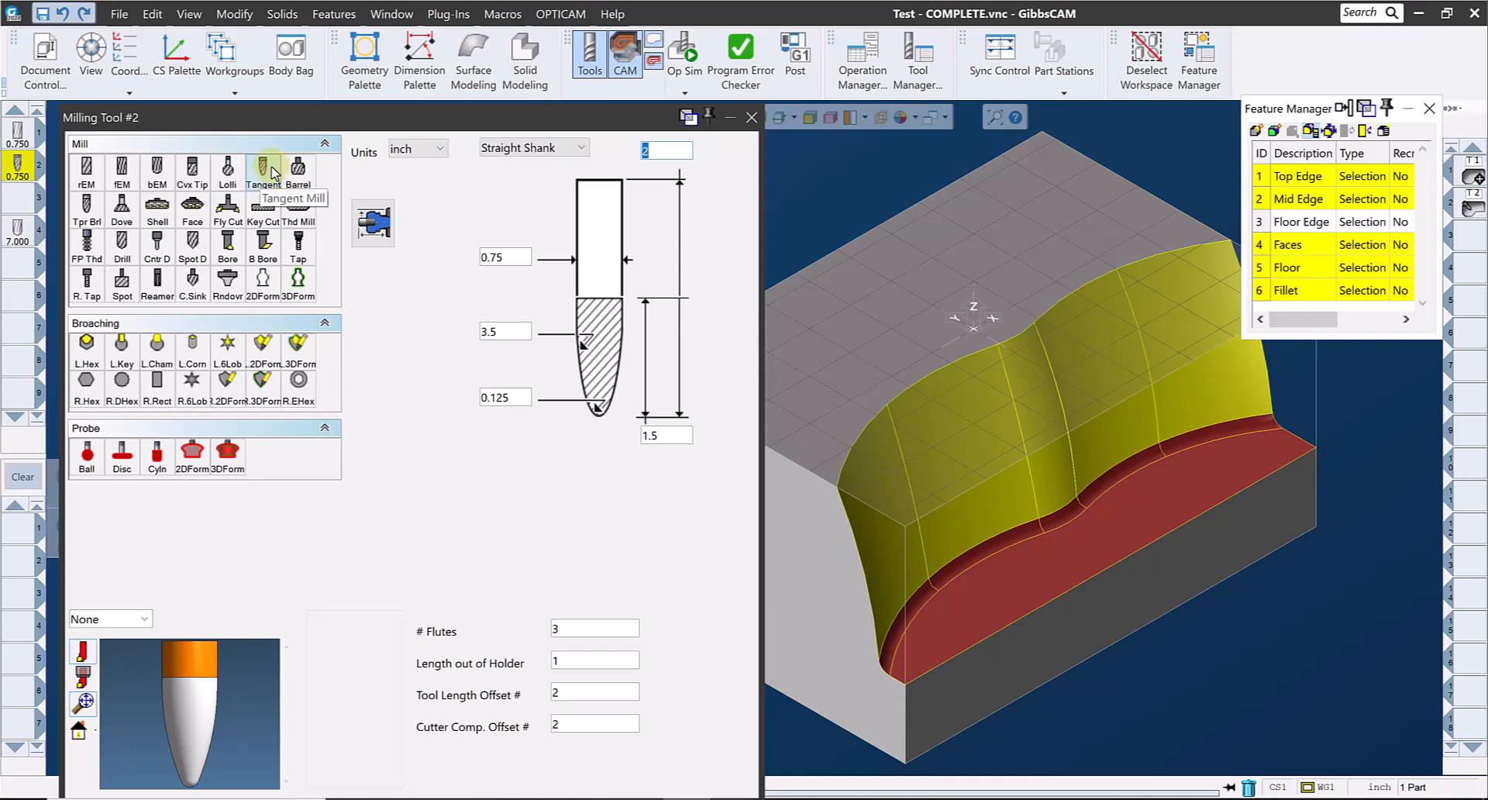
pyautogui.click(506, 257)
pyautogui.click(668, 436)
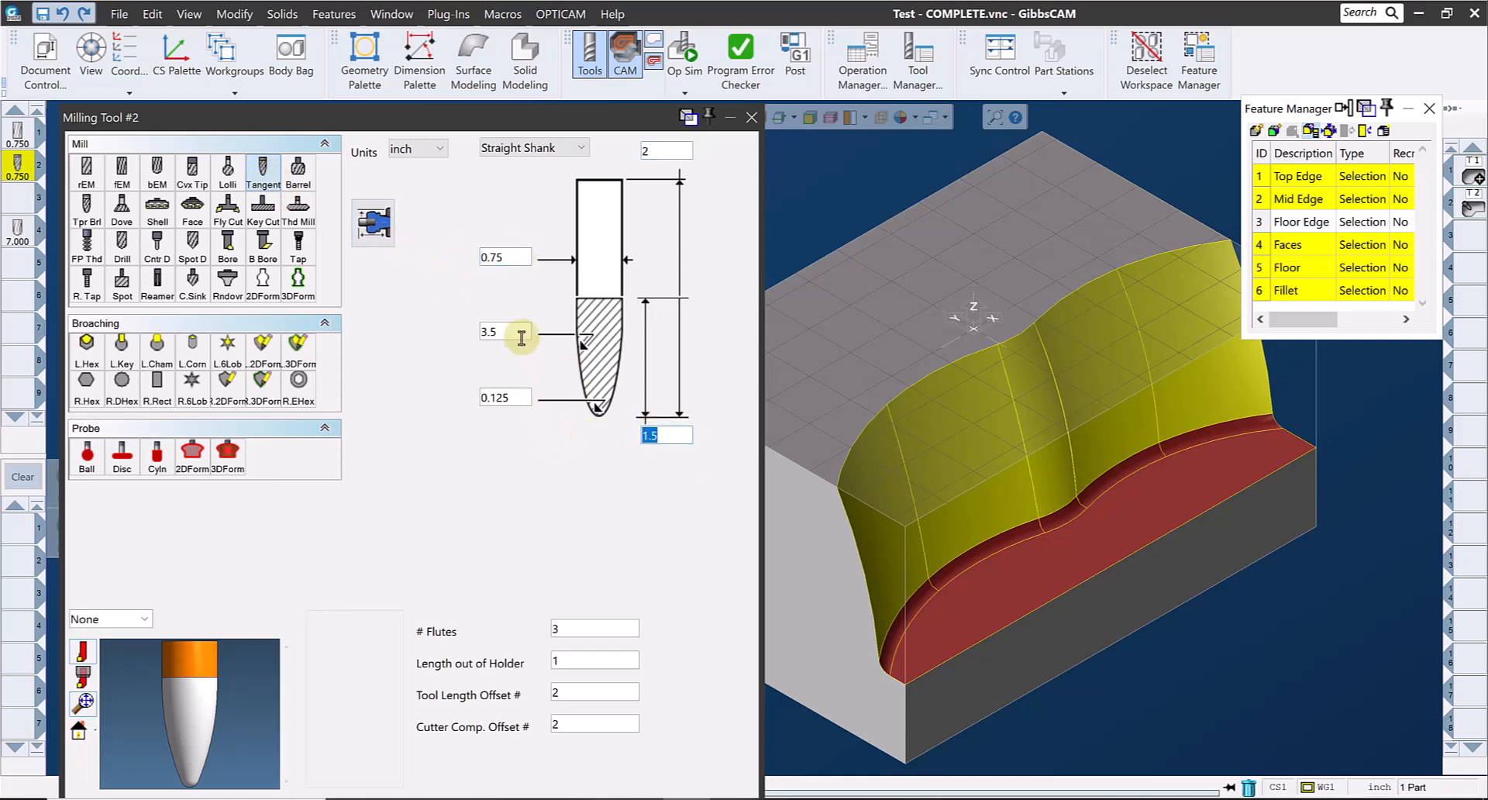
pyautogui.click(496, 332)
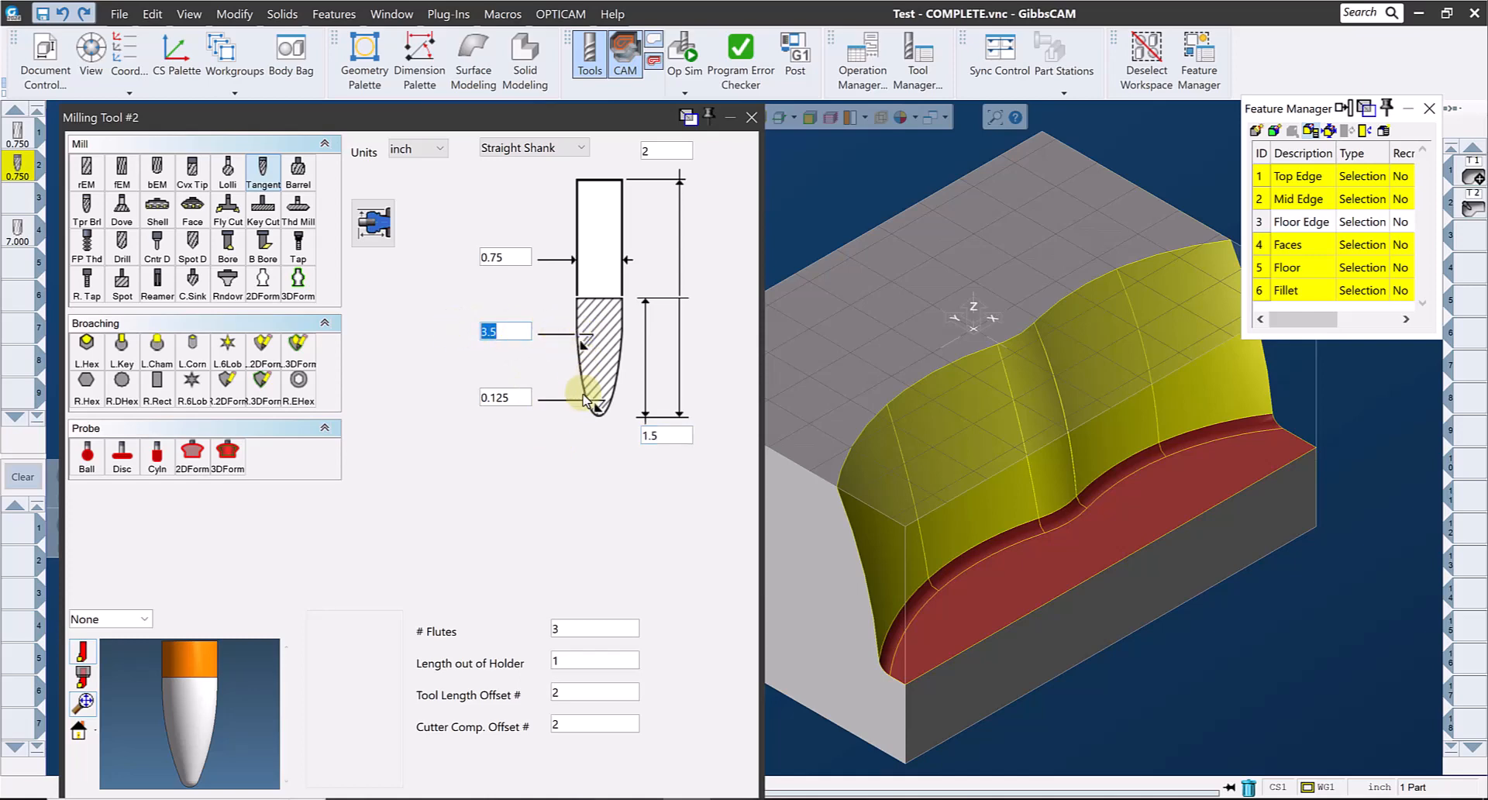
pyautogui.click(500, 398)
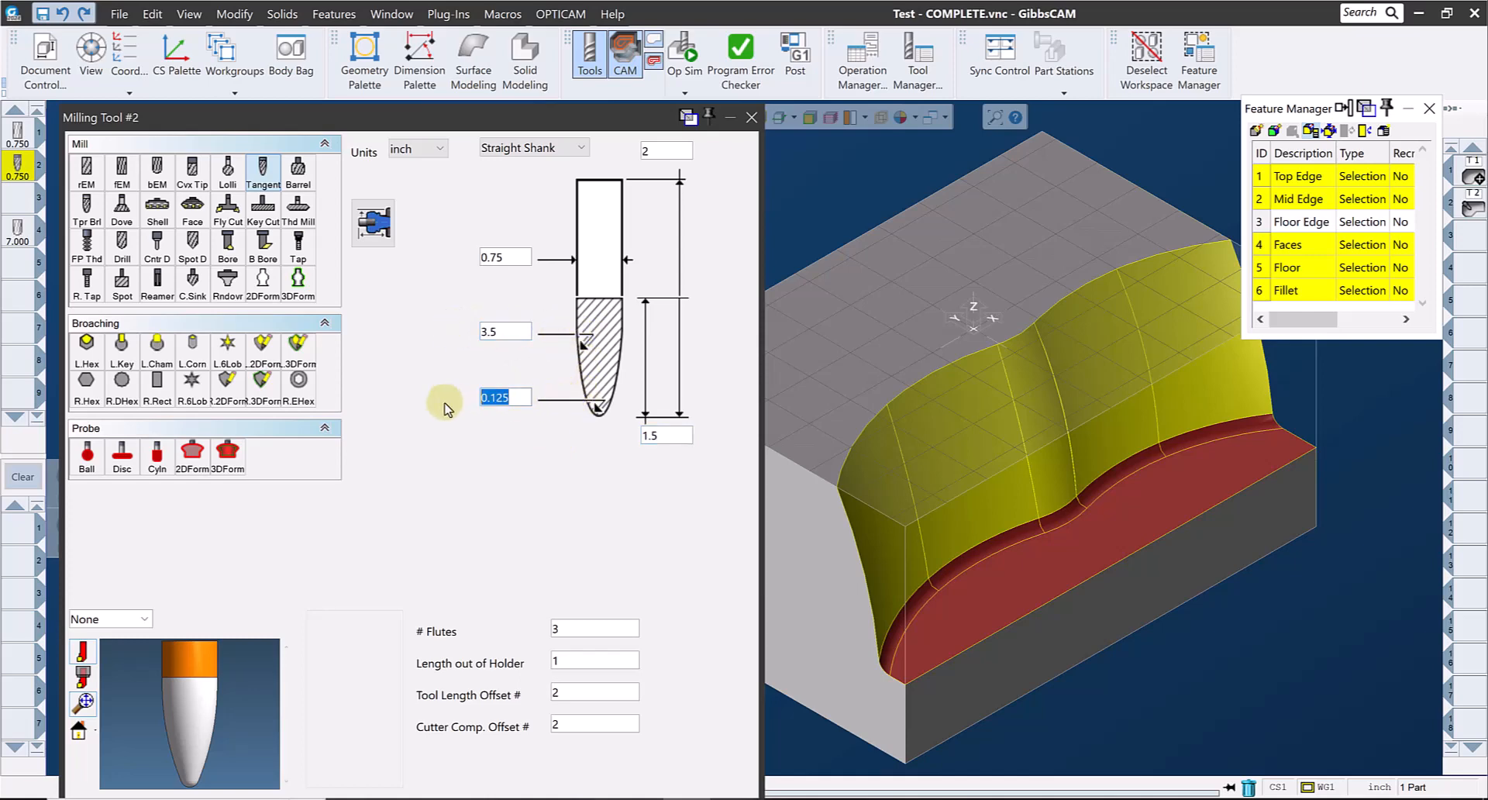
pyautogui.click(496, 332)
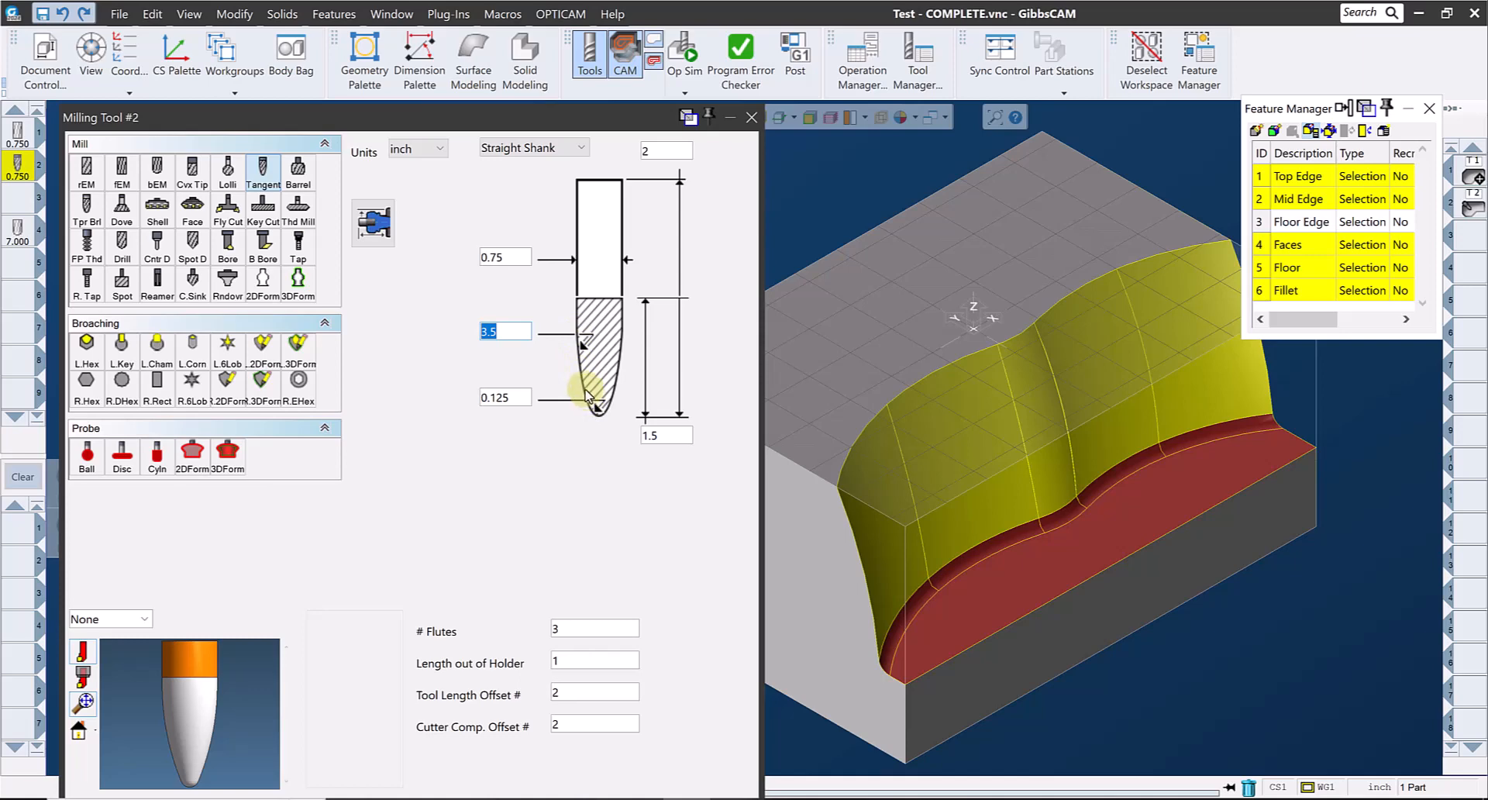
pyautogui.doubleClick(499, 257)
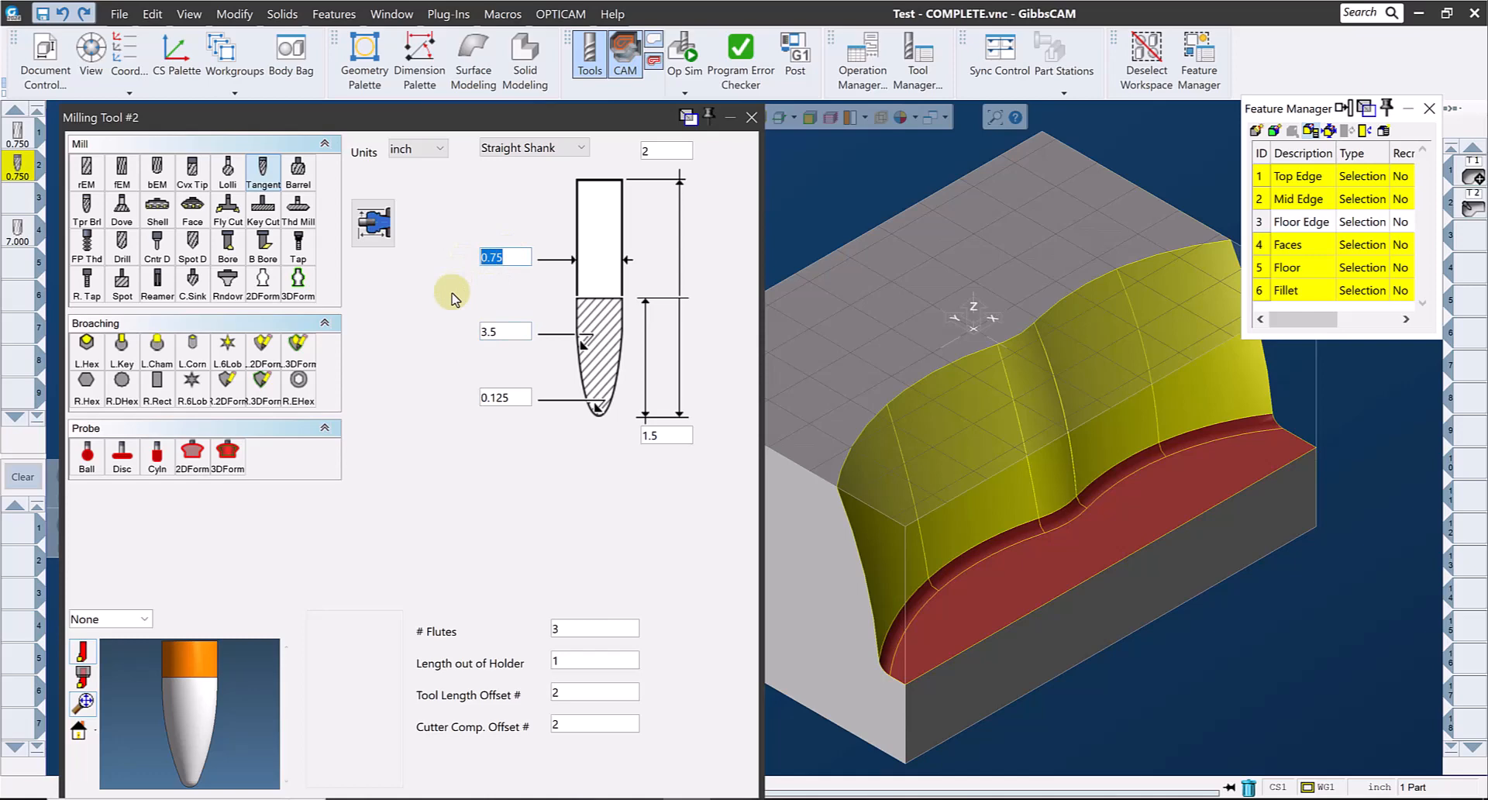
pyautogui.doubleClick(500, 397)
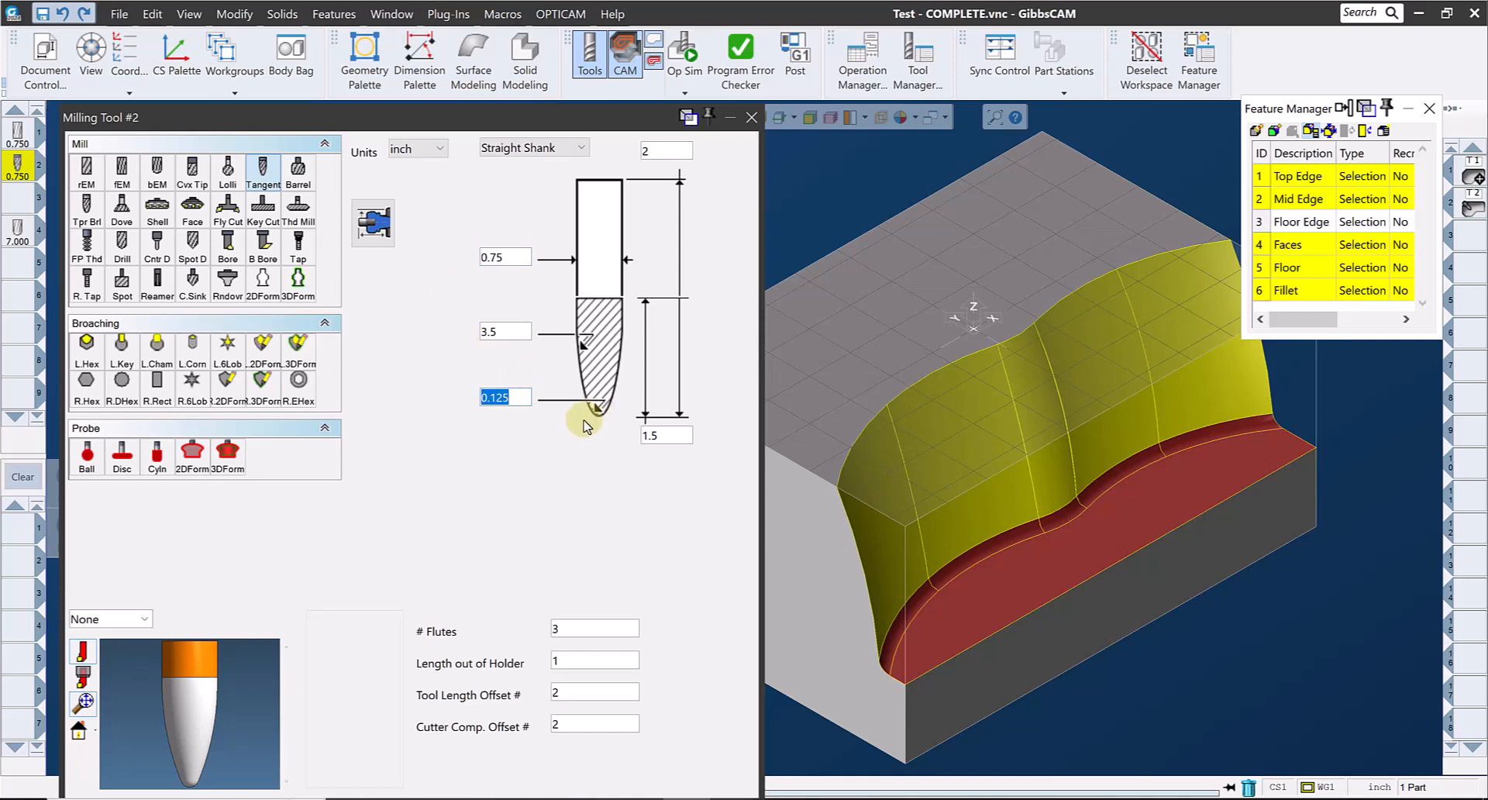
pyautogui.doubleClick(503, 331)
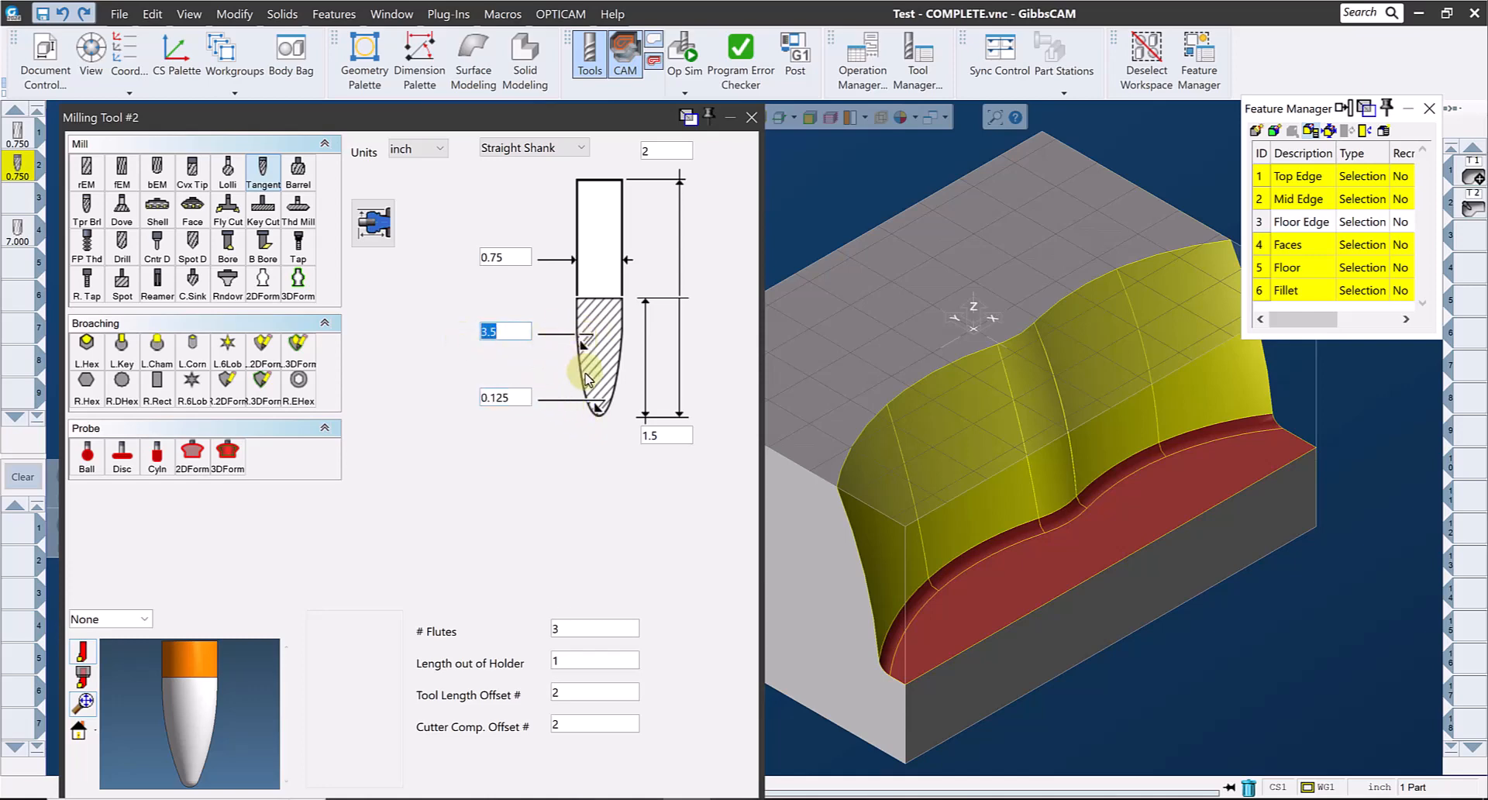
pyautogui.click(515, 398)
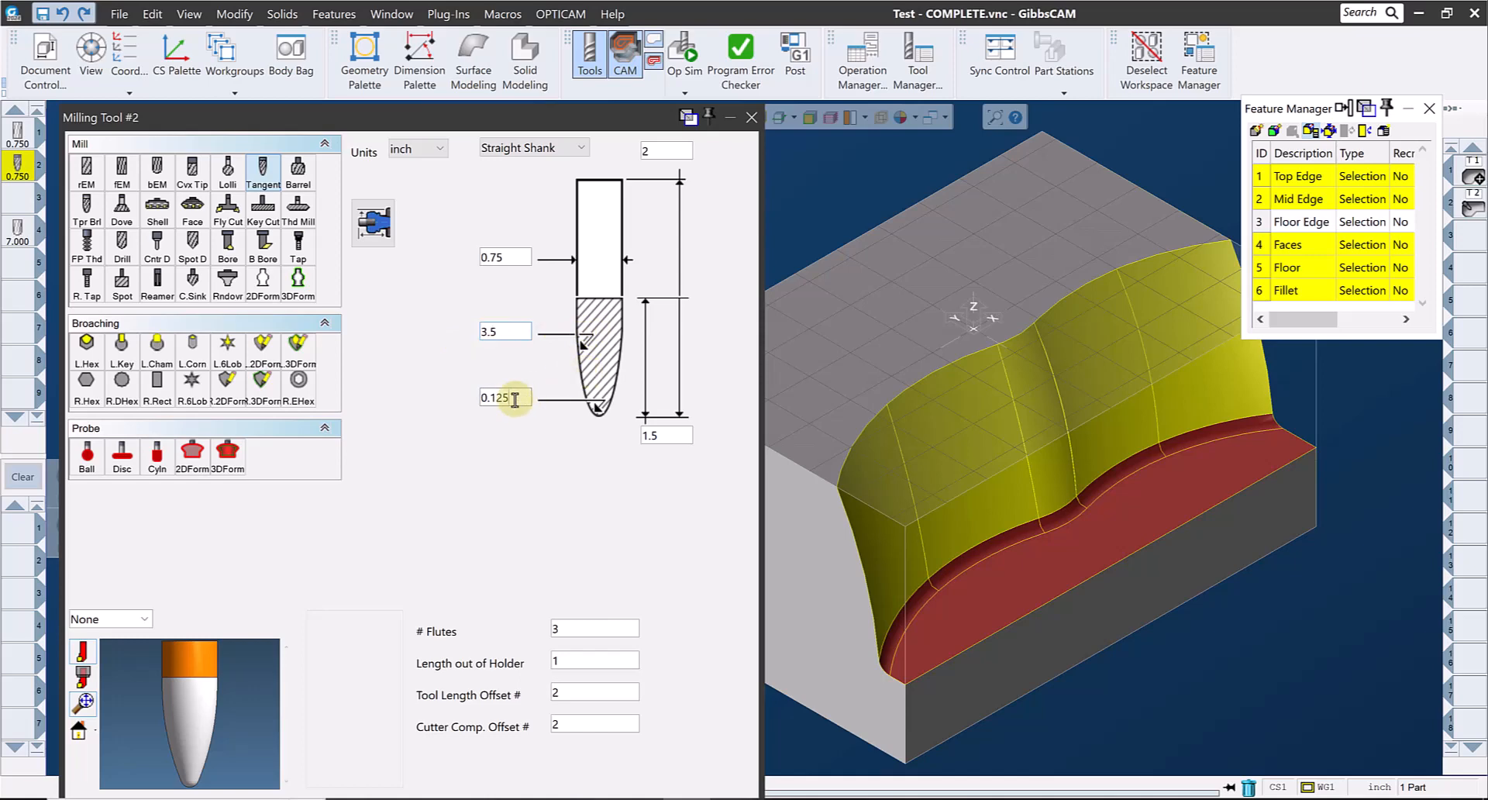
pyautogui.moveTo(516, 399); pyautogui.dragTo(455, 397)
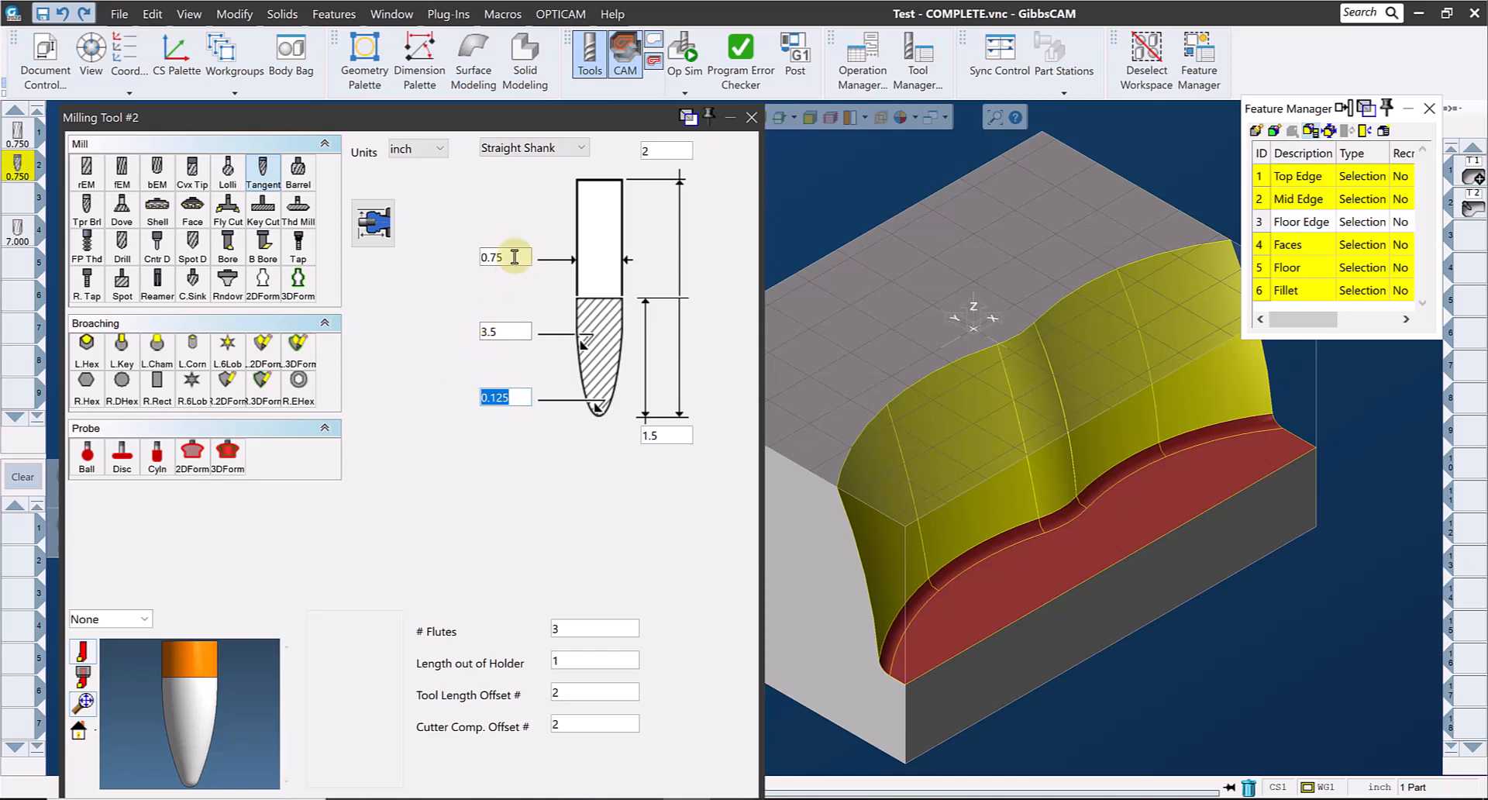
pyautogui.moveTo(497, 255); pyautogui.dragTo(415, 252)
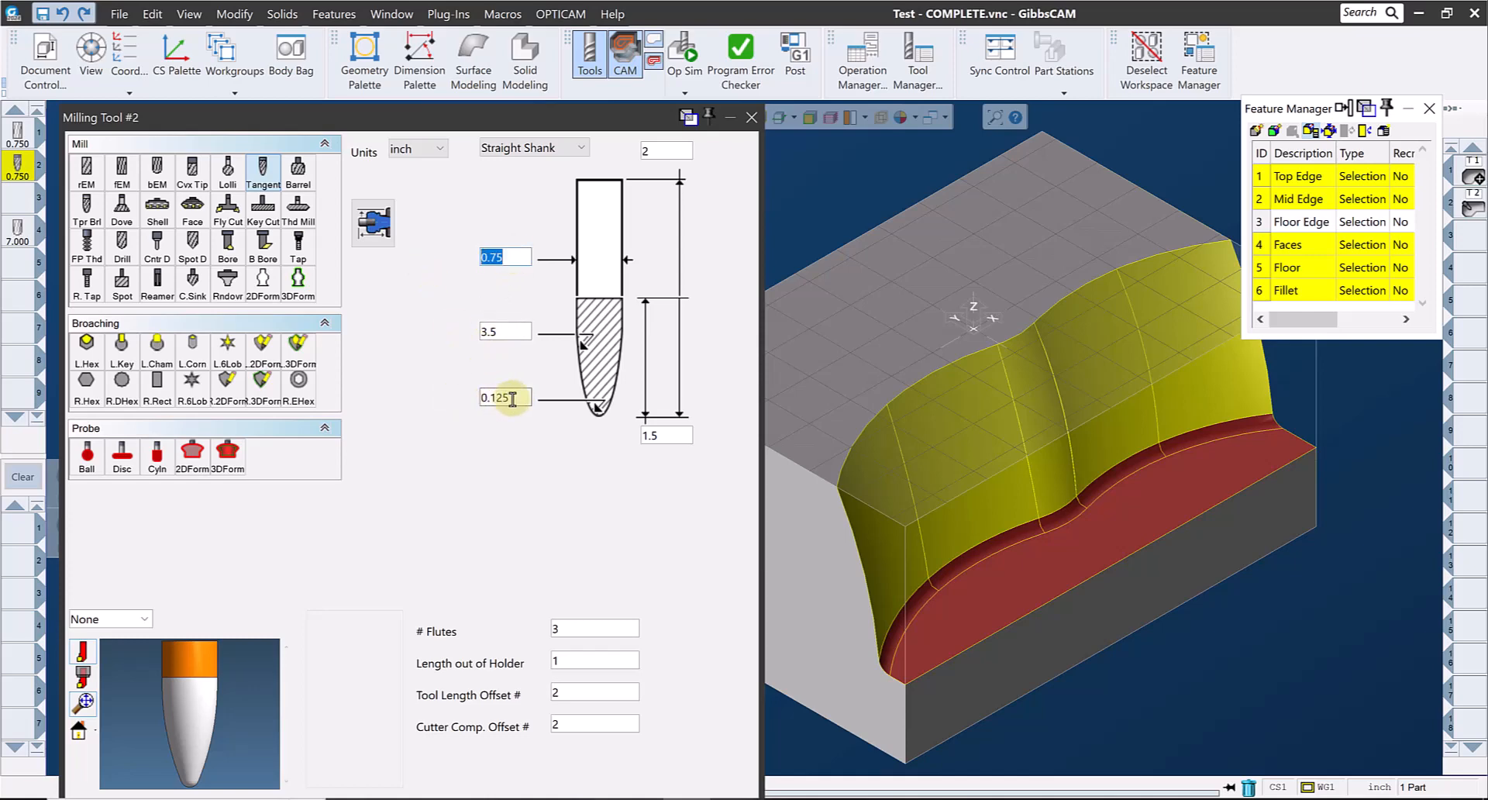
# Step: Close the tangent mill's definition, create a 5-Axis process with tool 2 and deselect all part geometry
pyautogui.moveTo(517, 398); pyautogui.dragTo(460, 398)
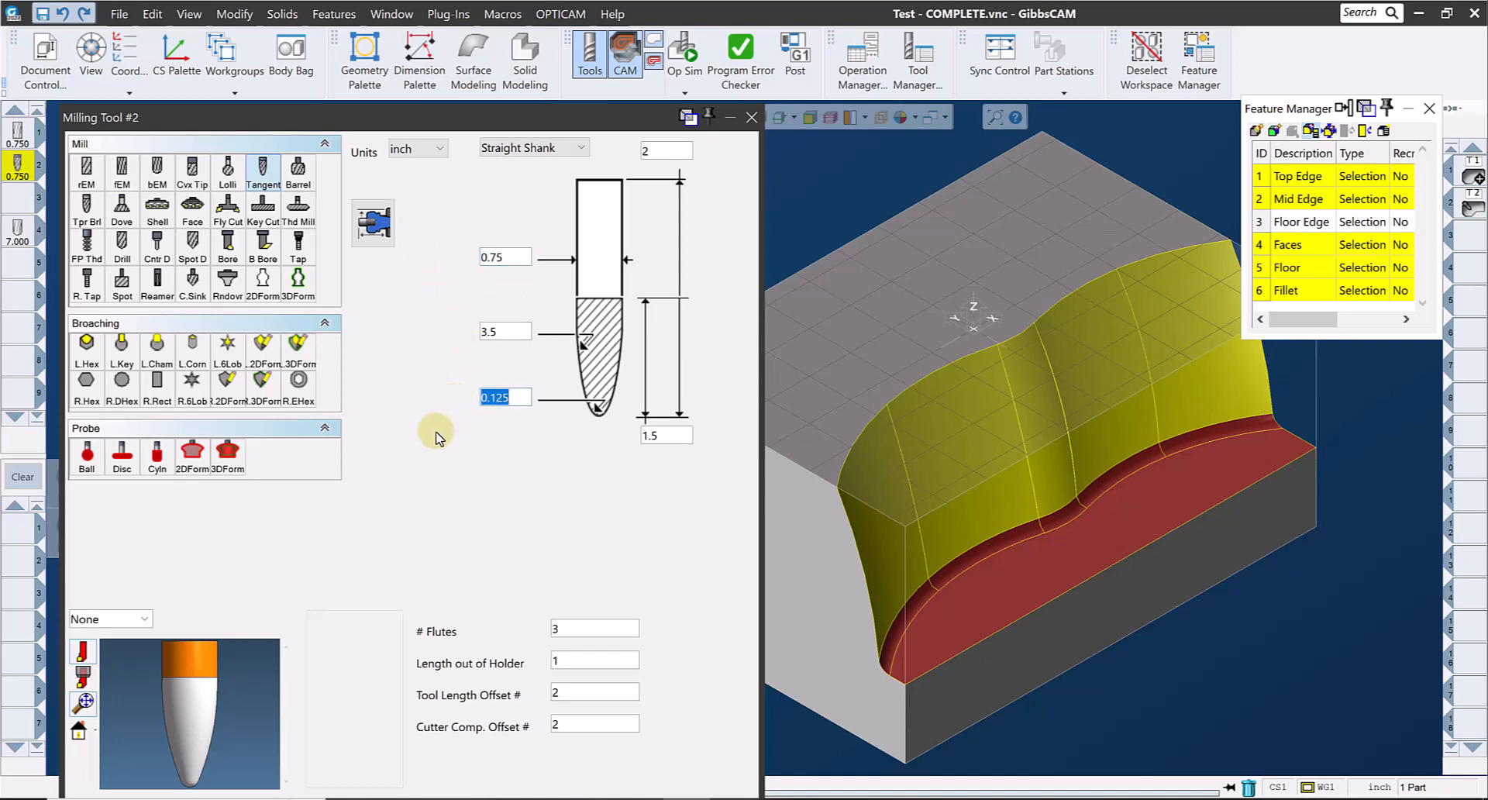
pyautogui.click(750, 118)
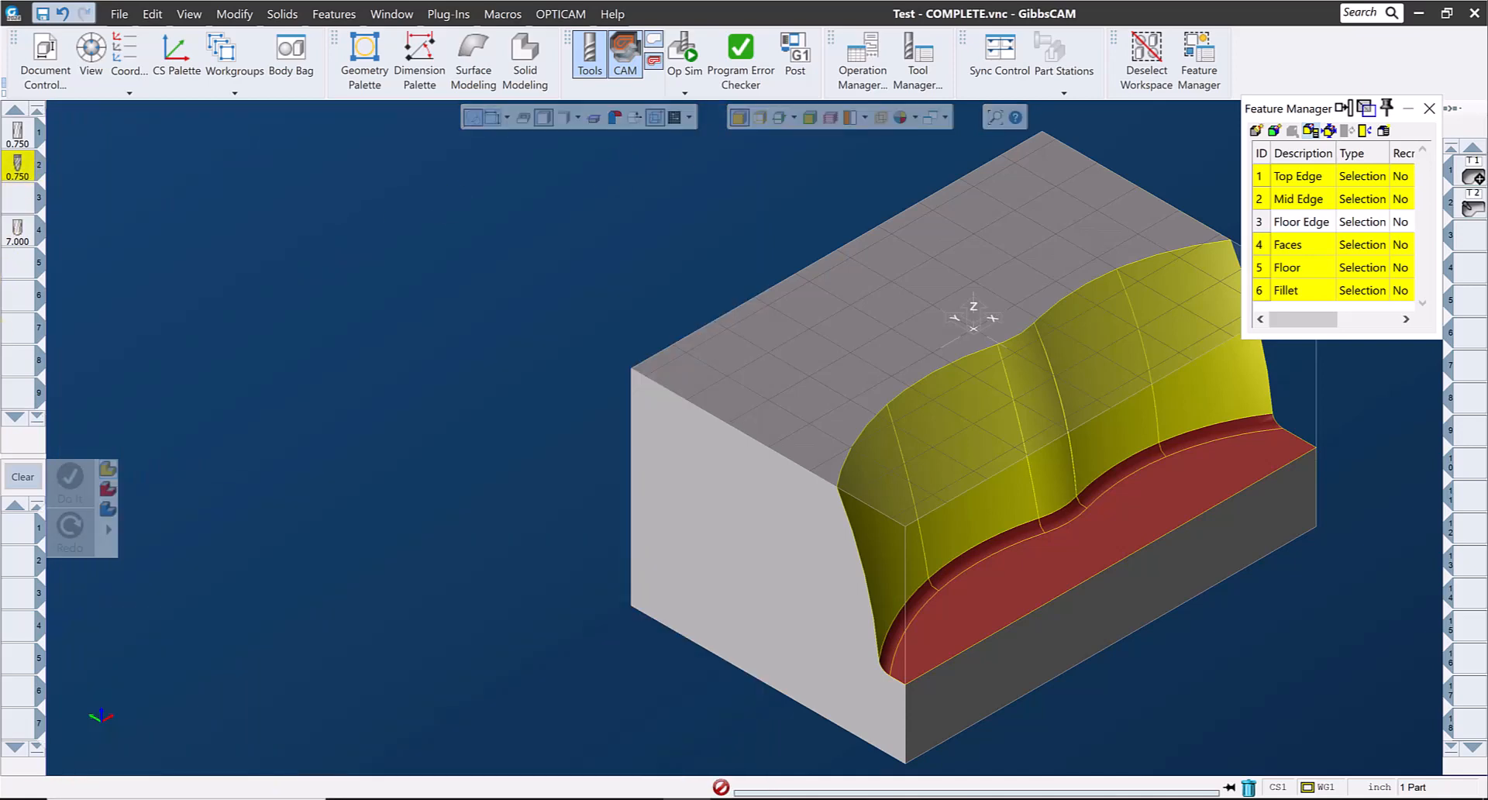
pyautogui.click(23, 529)
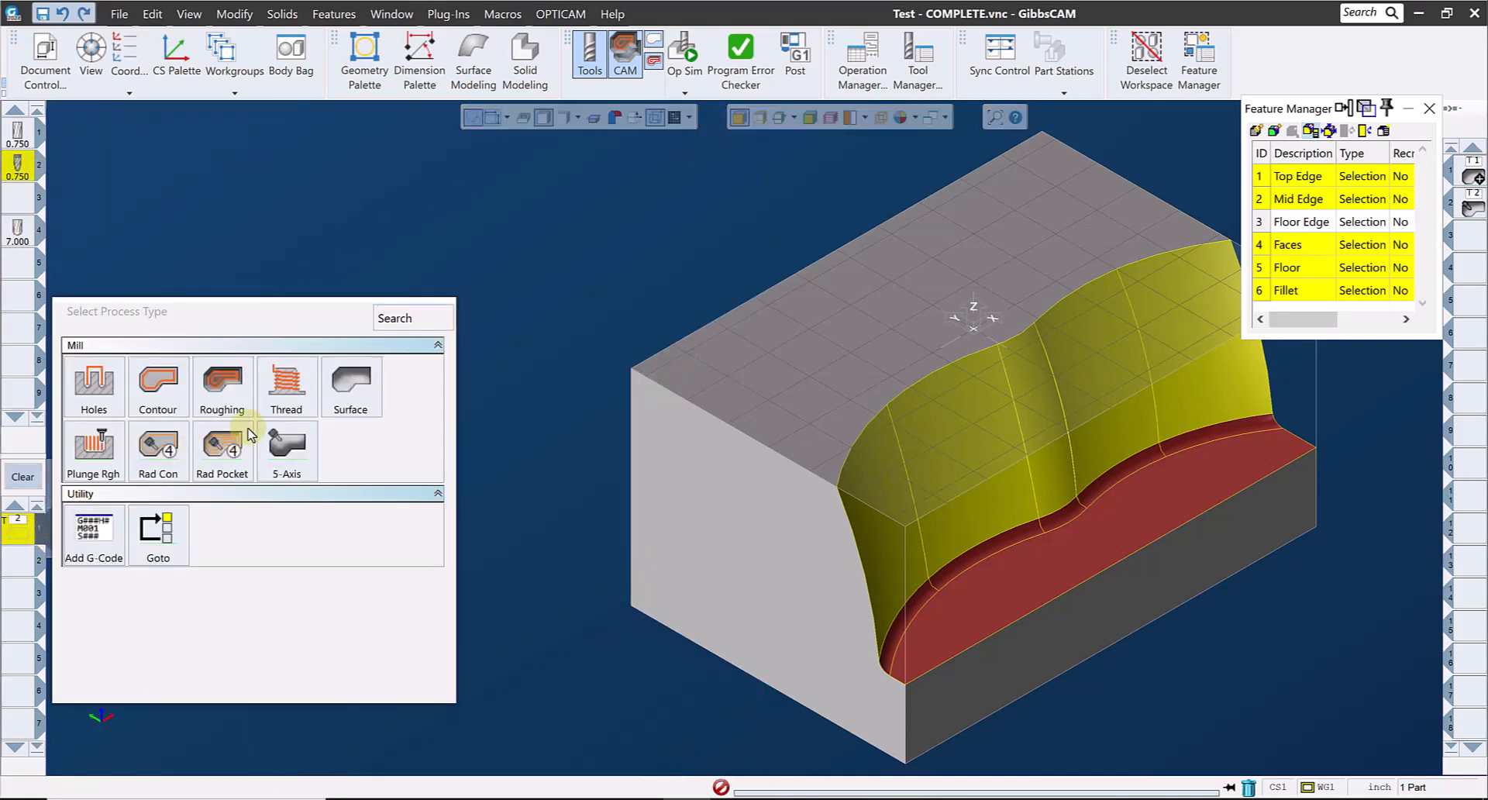
pyautogui.click(279, 456)
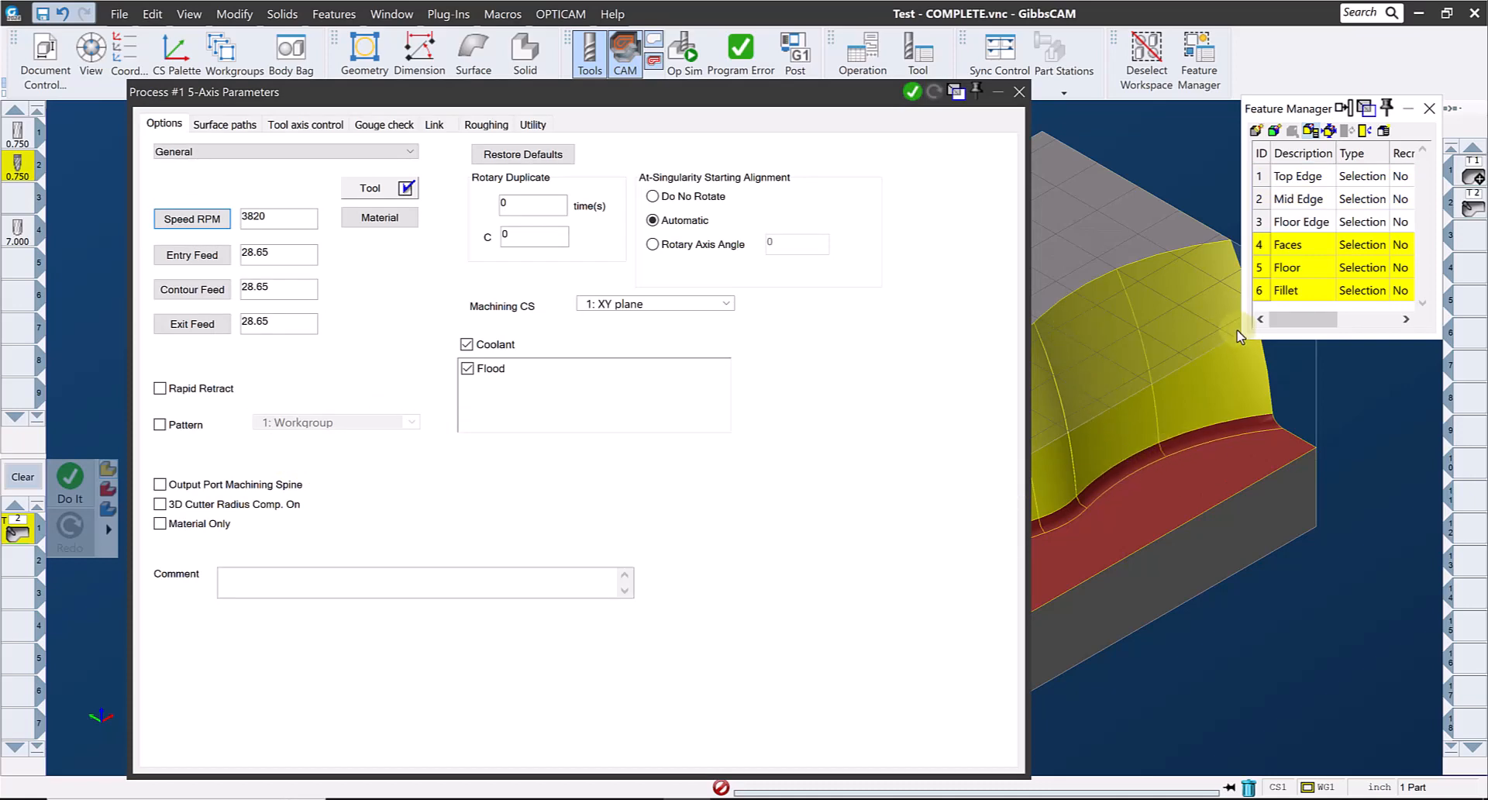
pyautogui.click(1156, 87)
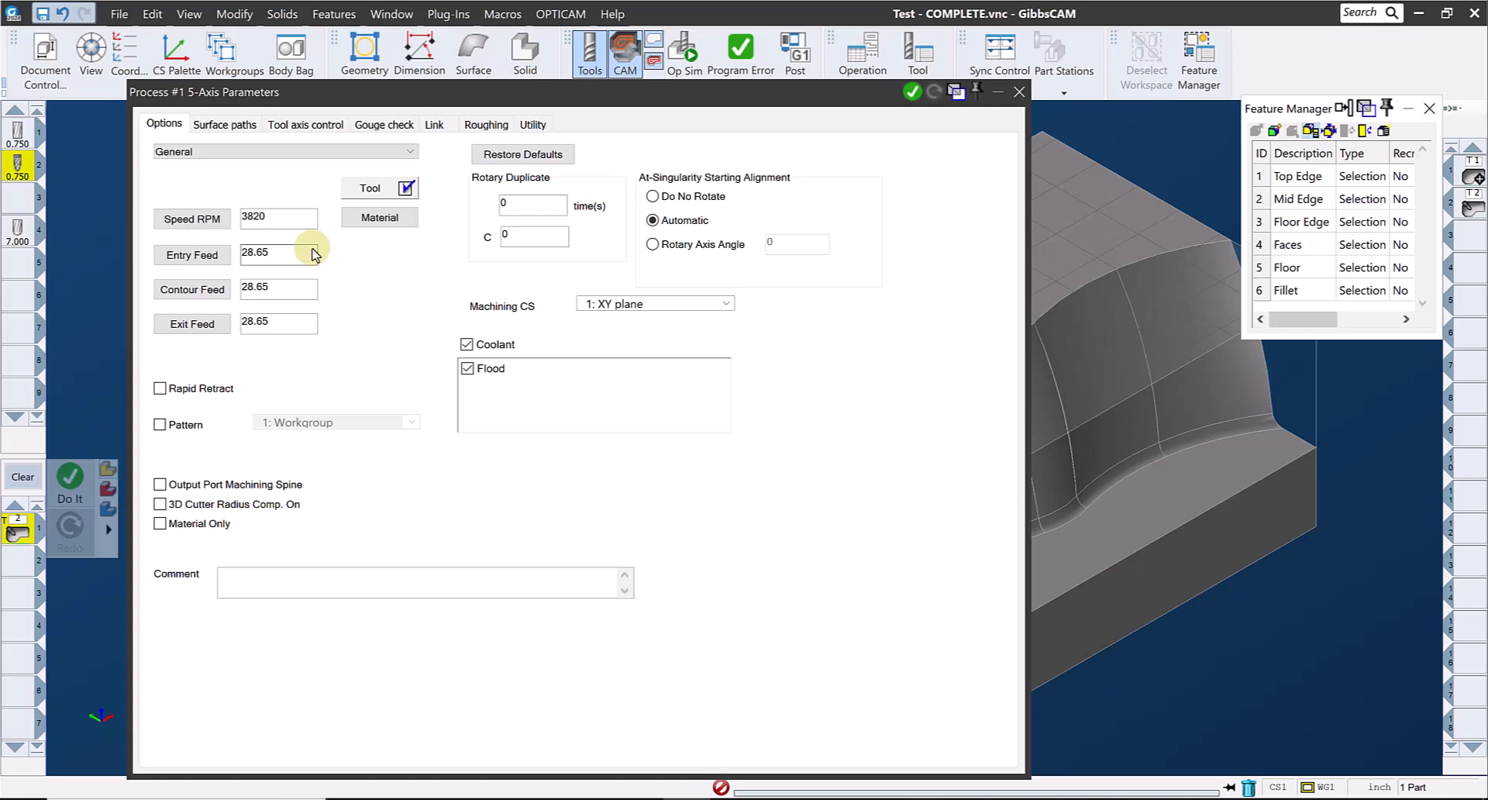
# Step: Restore the default 5-axis parameters and recalculate the feeds from tool 2's 3/4" Tangent Barrel feeds and speeds entry
pyautogui.click(512, 157)
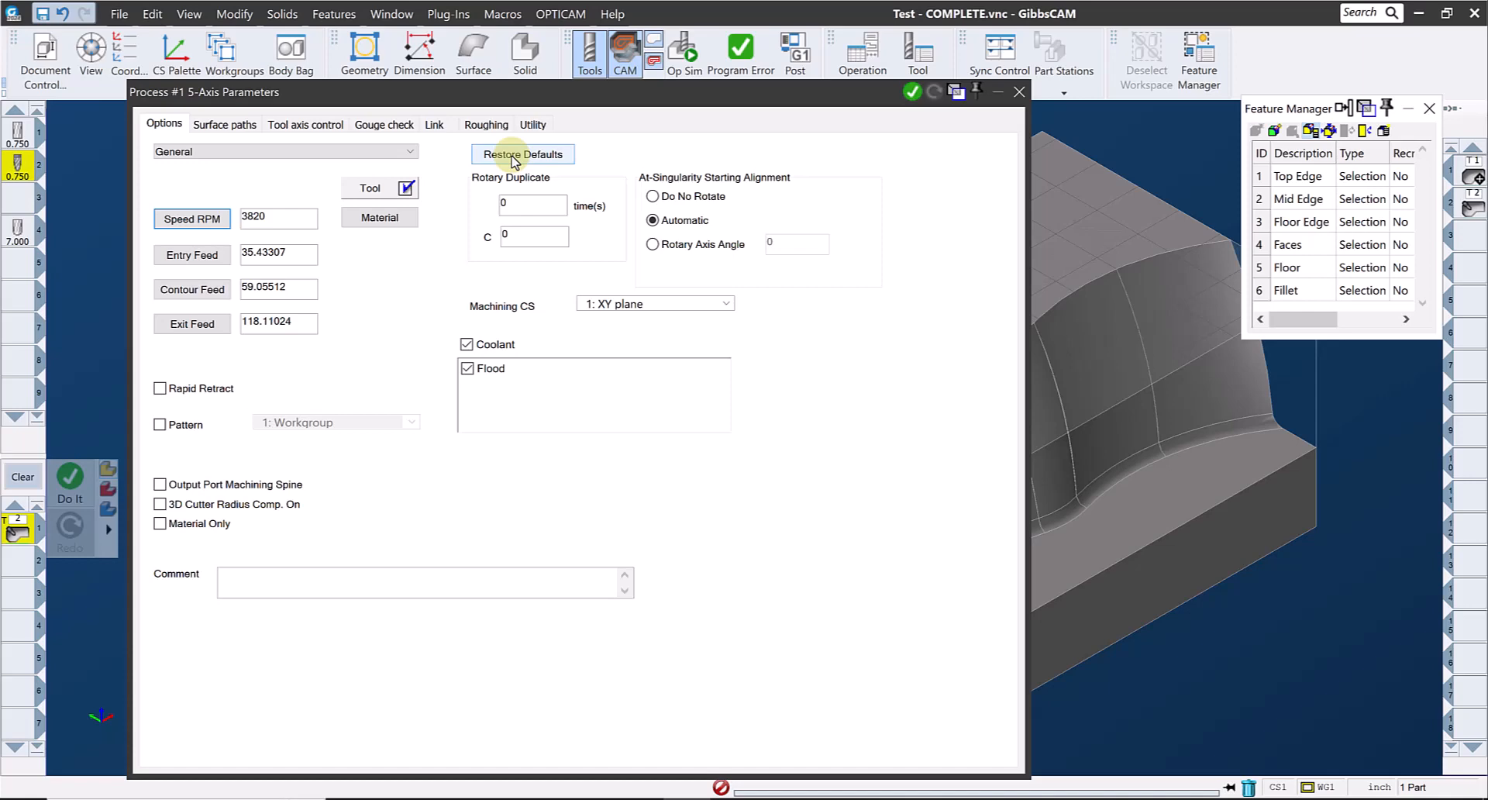
pyautogui.click(369, 190)
pyautogui.click(544, 367)
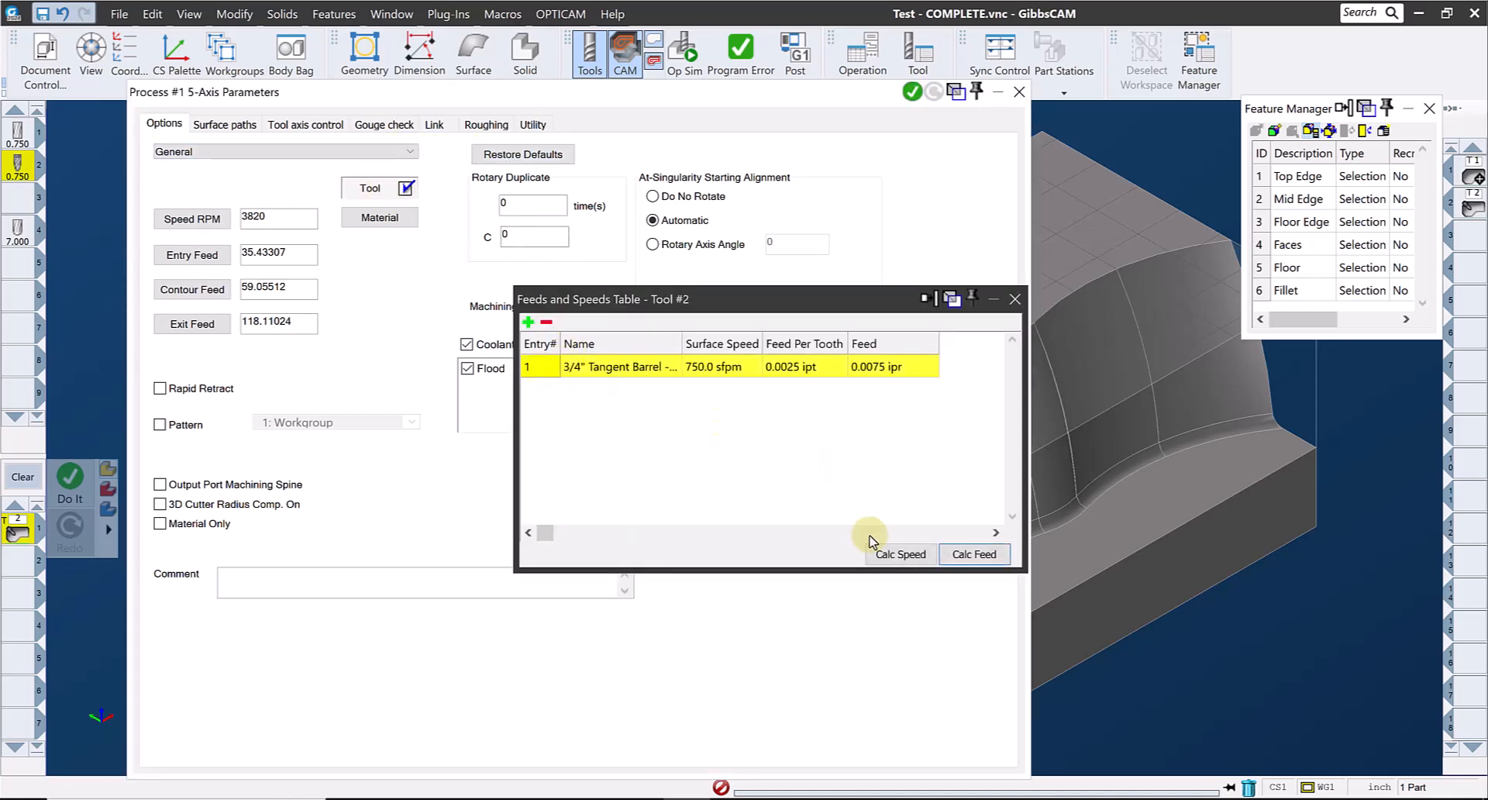
pyautogui.click(970, 554)
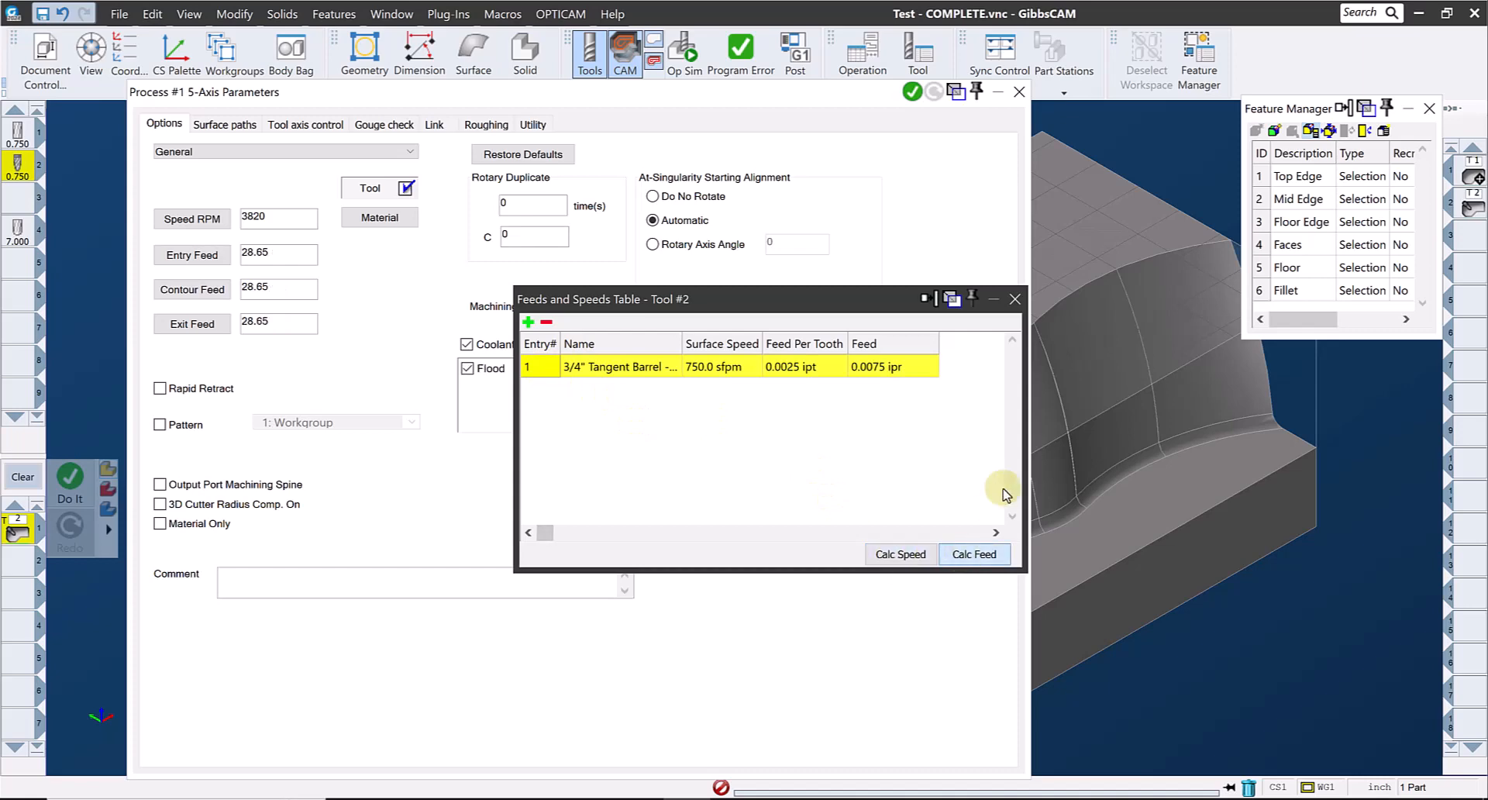
pyautogui.click(1015, 300)
# Step: Set the surface path pattern to Morph between 2 curves
pyautogui.click(236, 126)
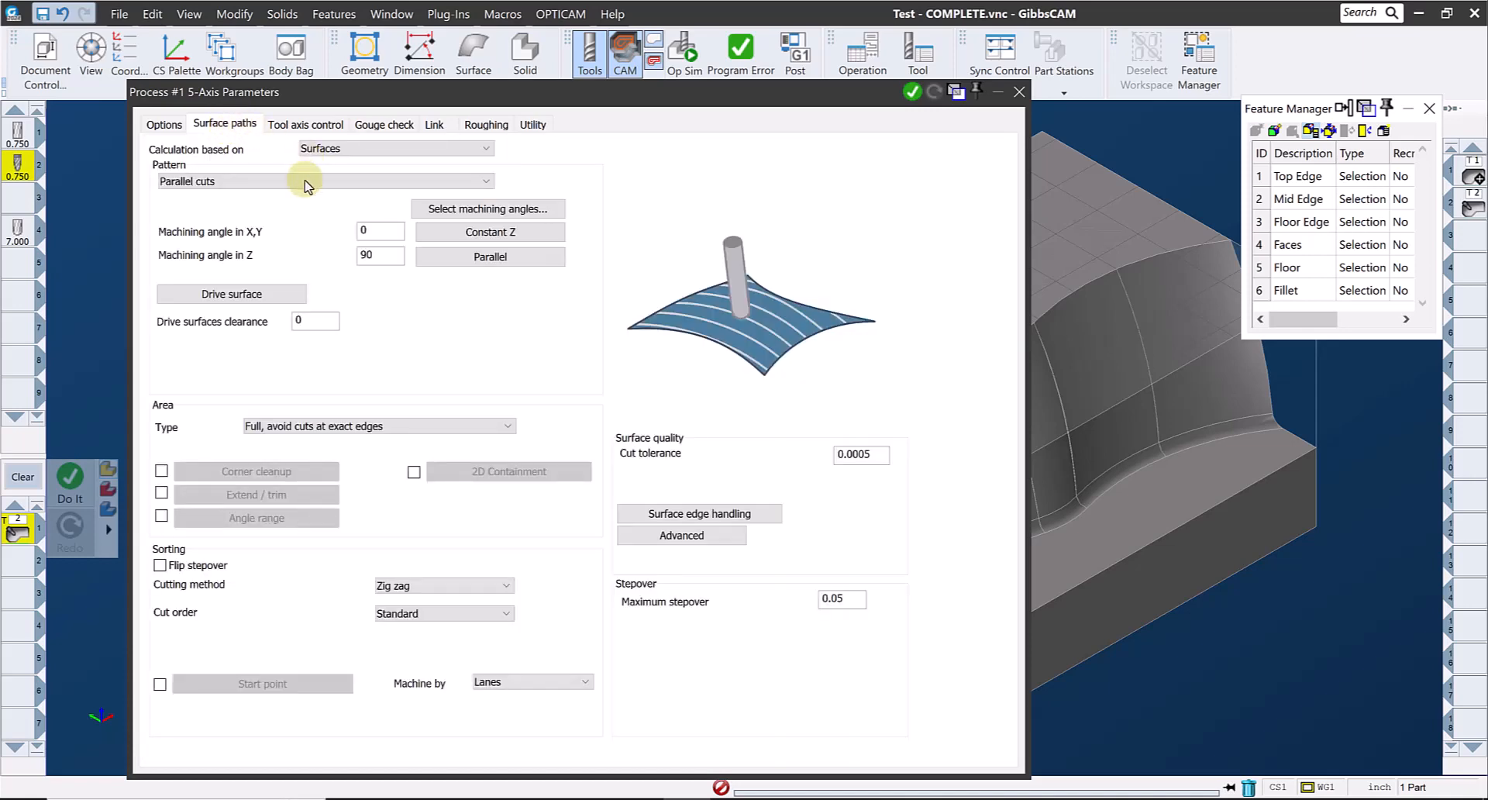
pyautogui.click(314, 181)
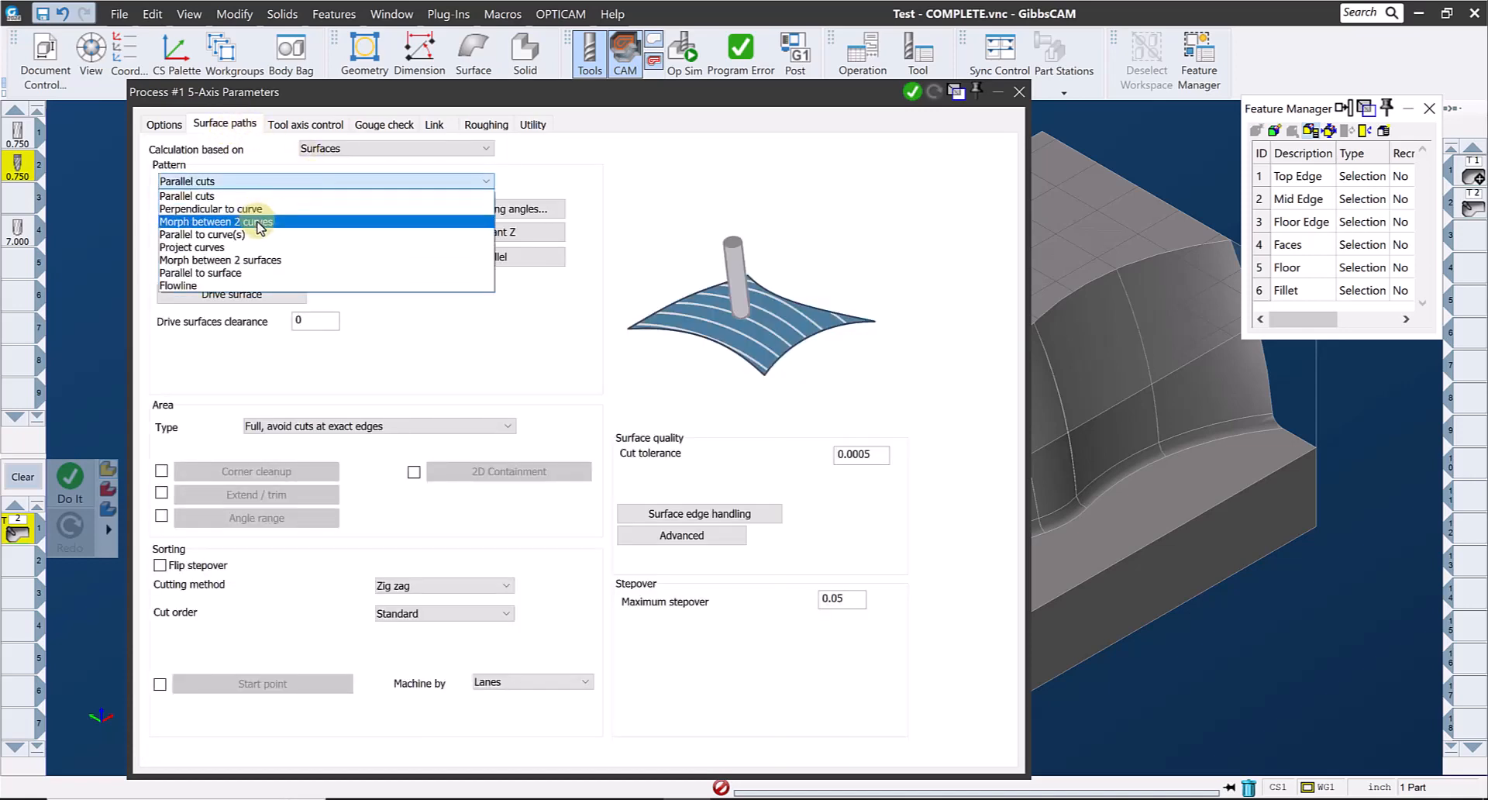
pyautogui.click(261, 218)
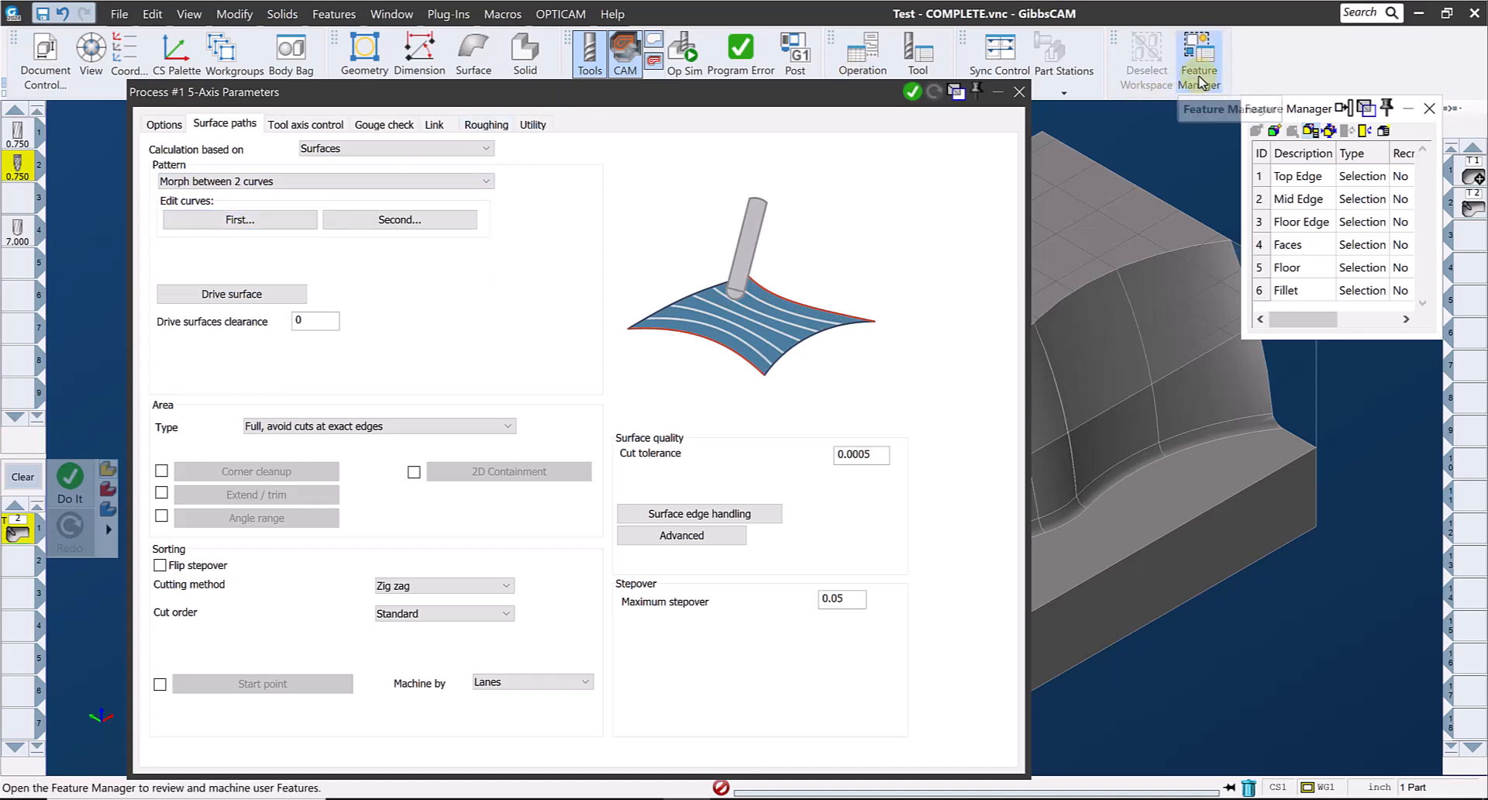
# Step: Assign the saved Faces feature as the drive surfaces
pyautogui.moveTo(1275, 115); pyautogui.dragTo(1113, 168)
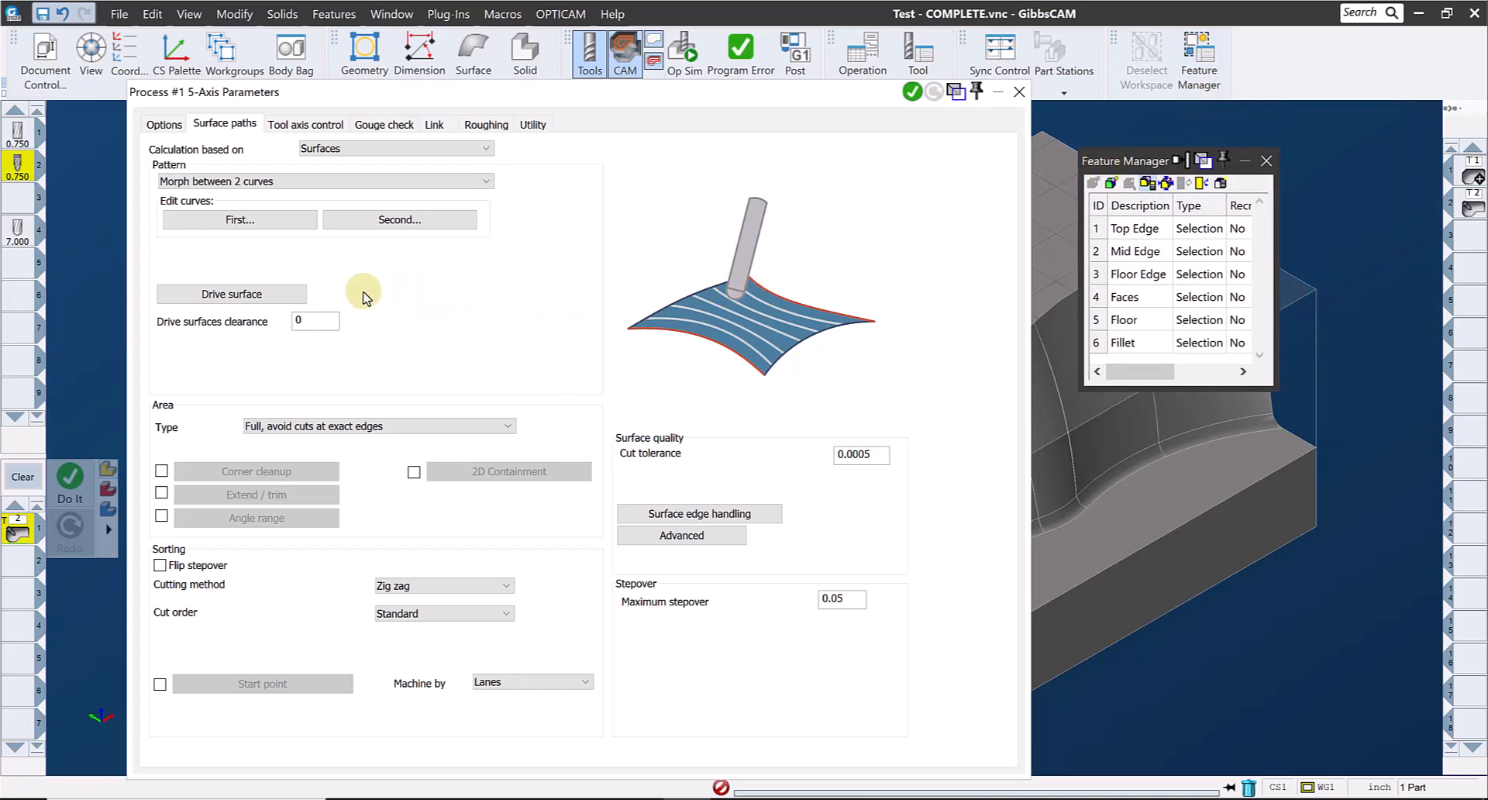
pyautogui.click(275, 299)
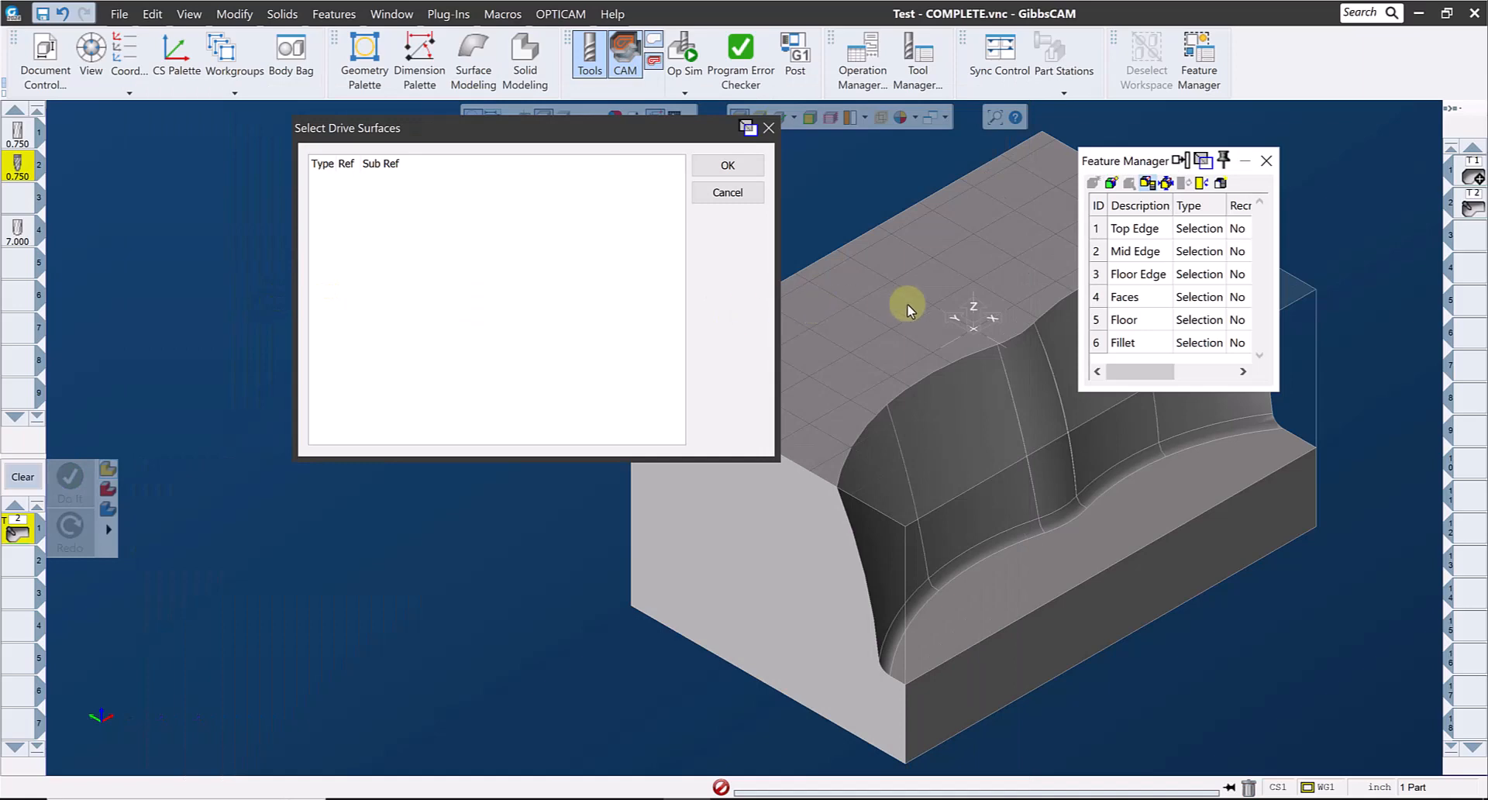
pyautogui.click(1136, 297)
pyautogui.click(733, 166)
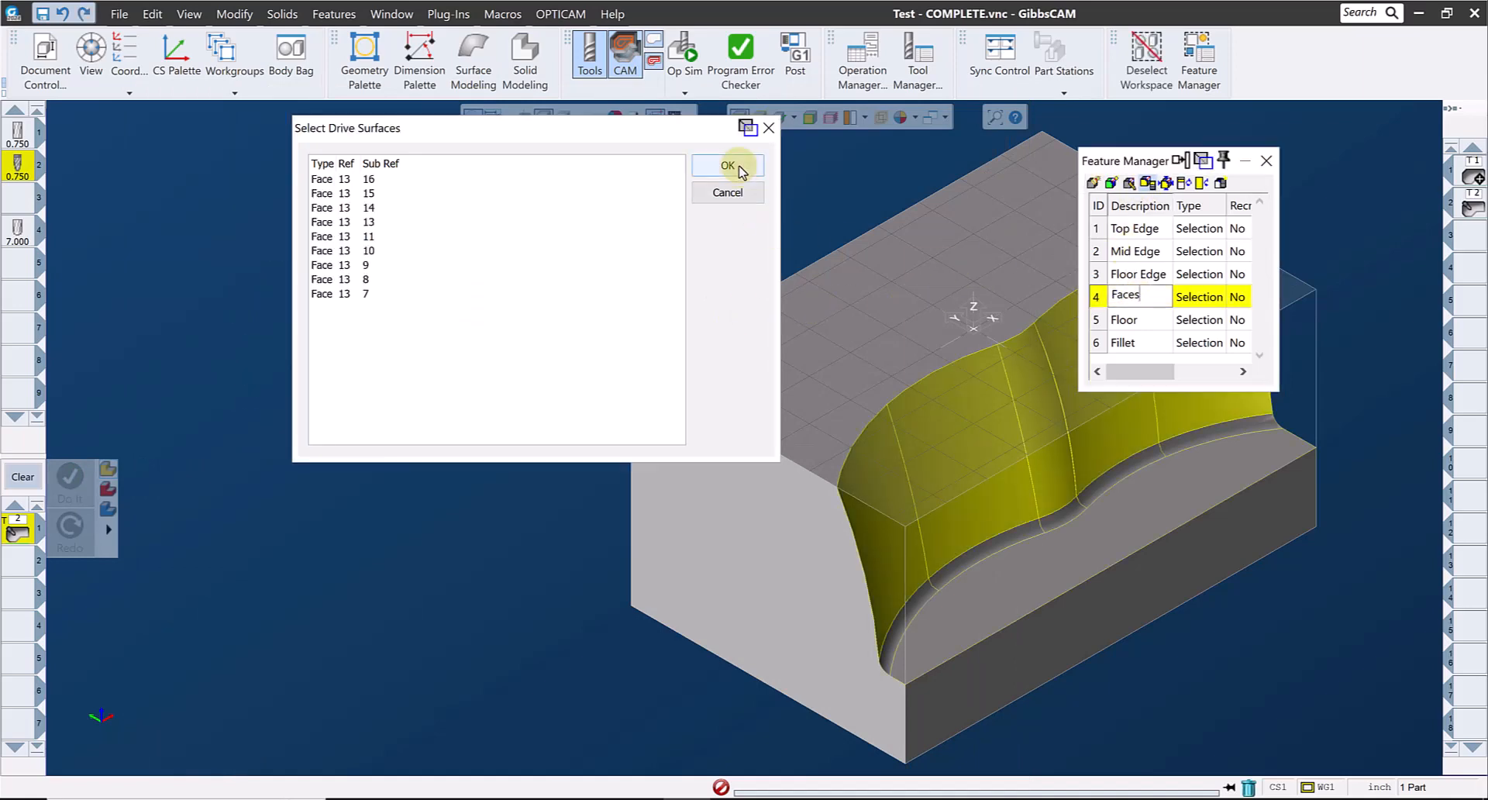
# Step: Assign the Top Edge feature as the first morph curve and the Mid Edge feature as the second
pyautogui.click(226, 221)
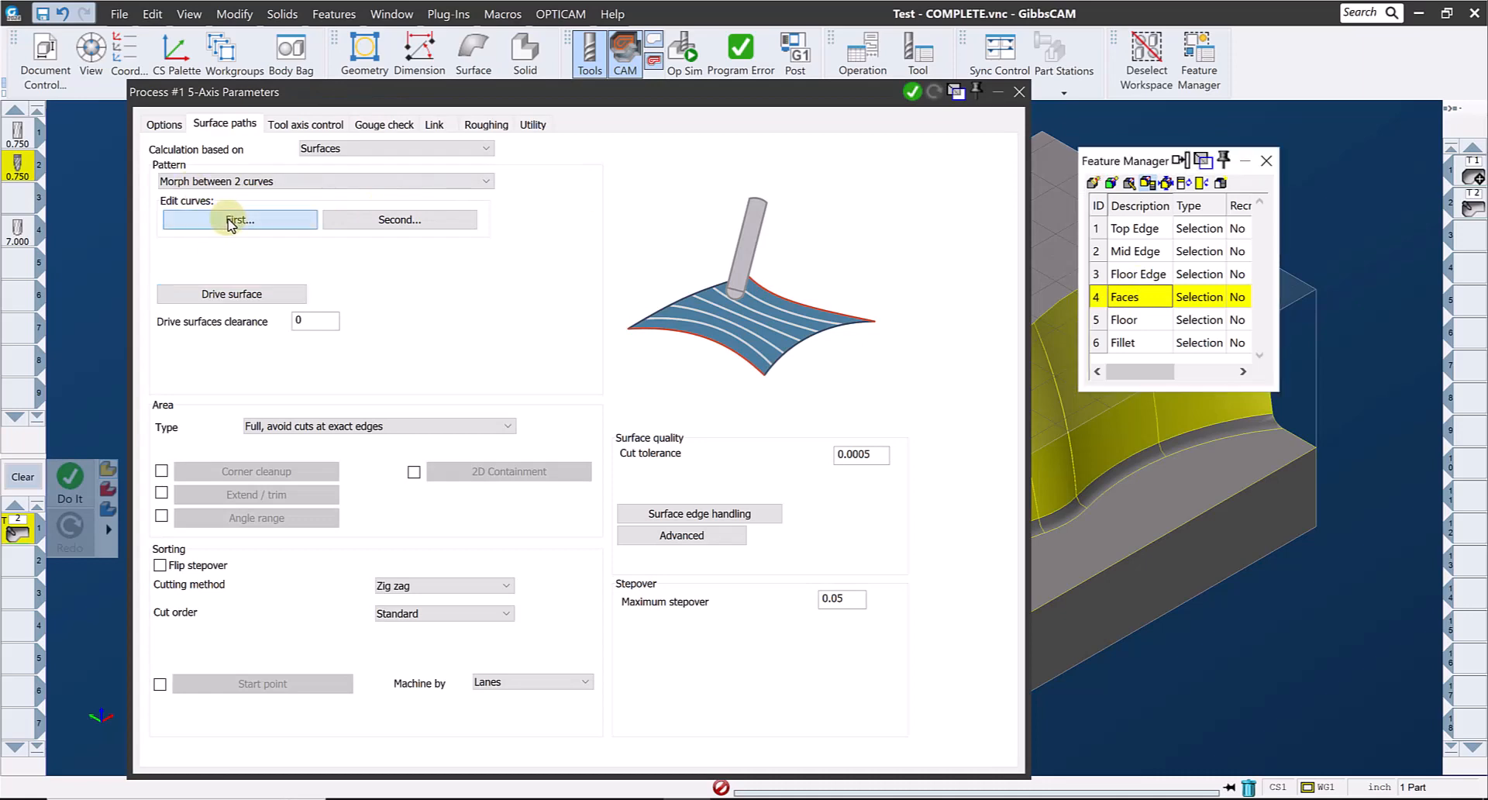
pyautogui.click(1137, 227)
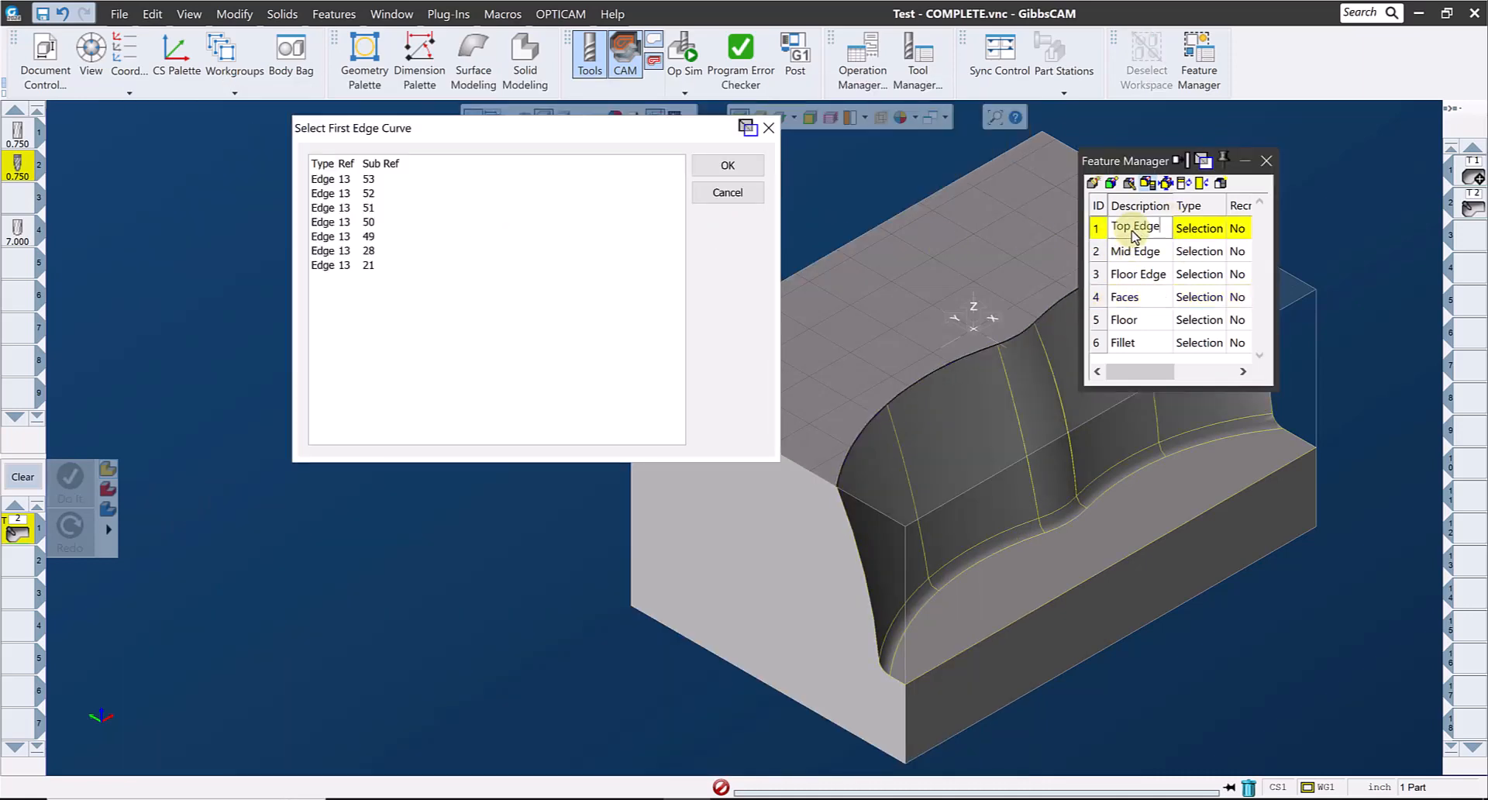
pyautogui.click(730, 166)
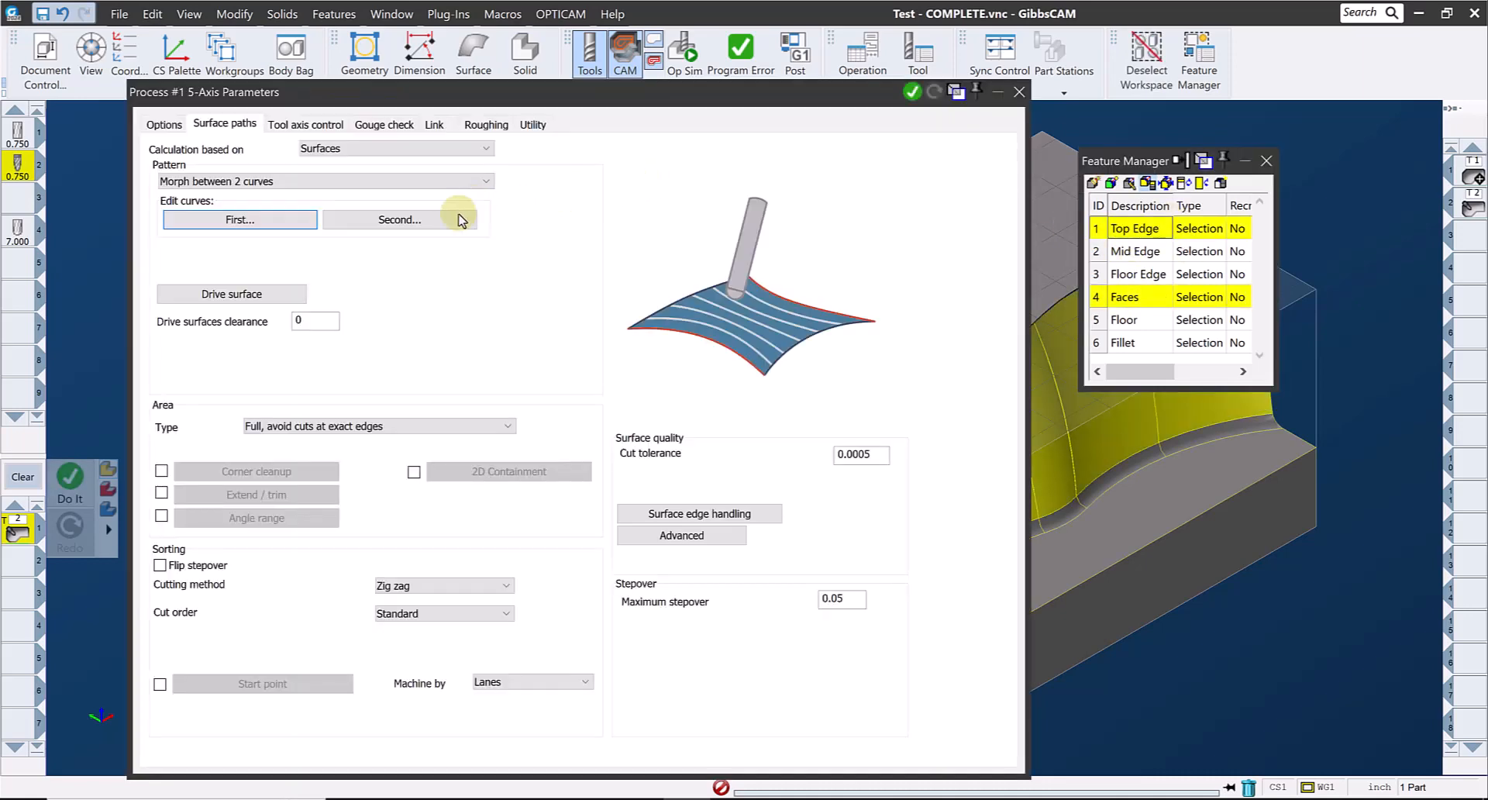
pyautogui.click(434, 221)
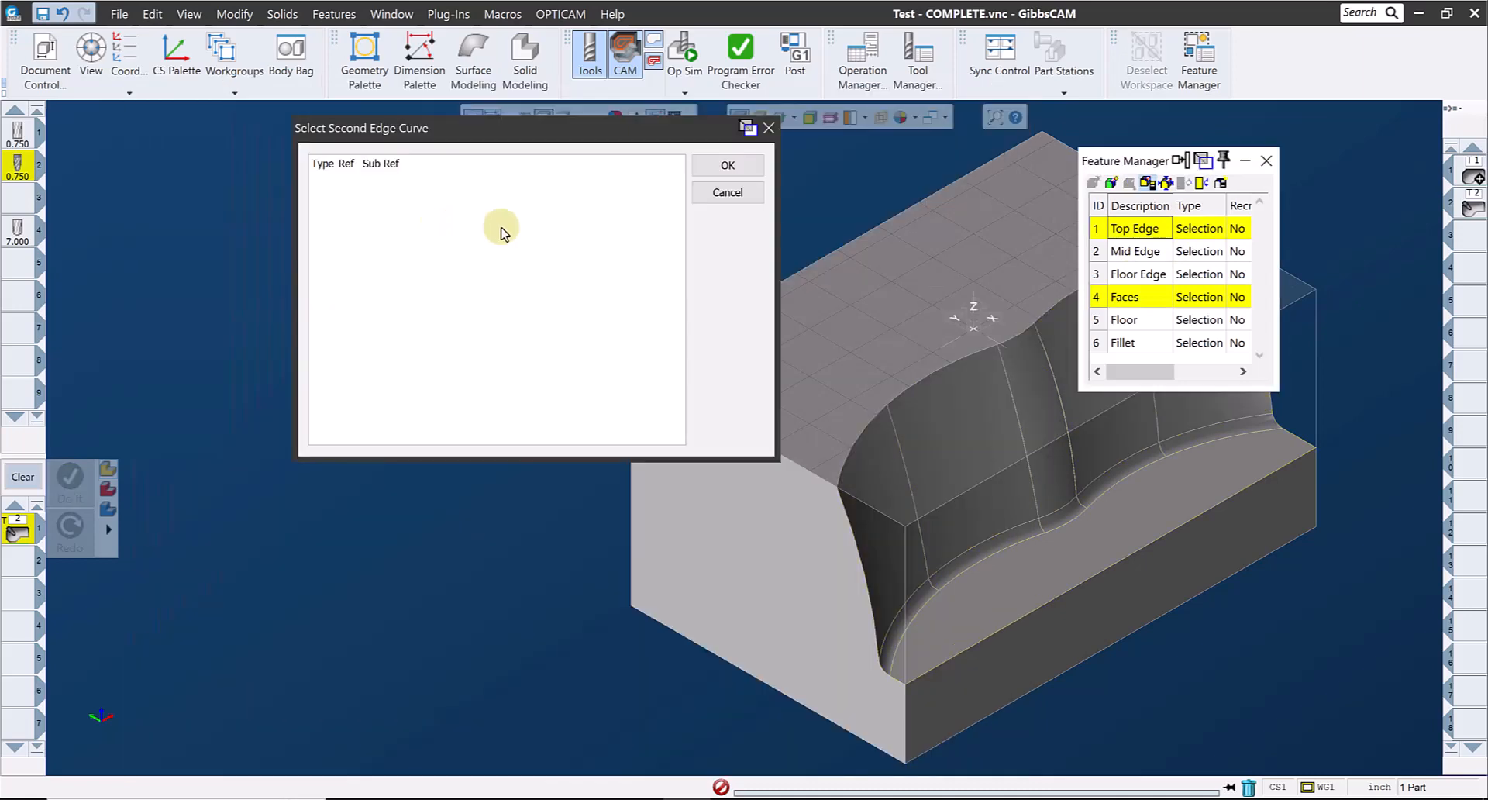
pyautogui.click(1136, 251)
pyautogui.click(728, 165)
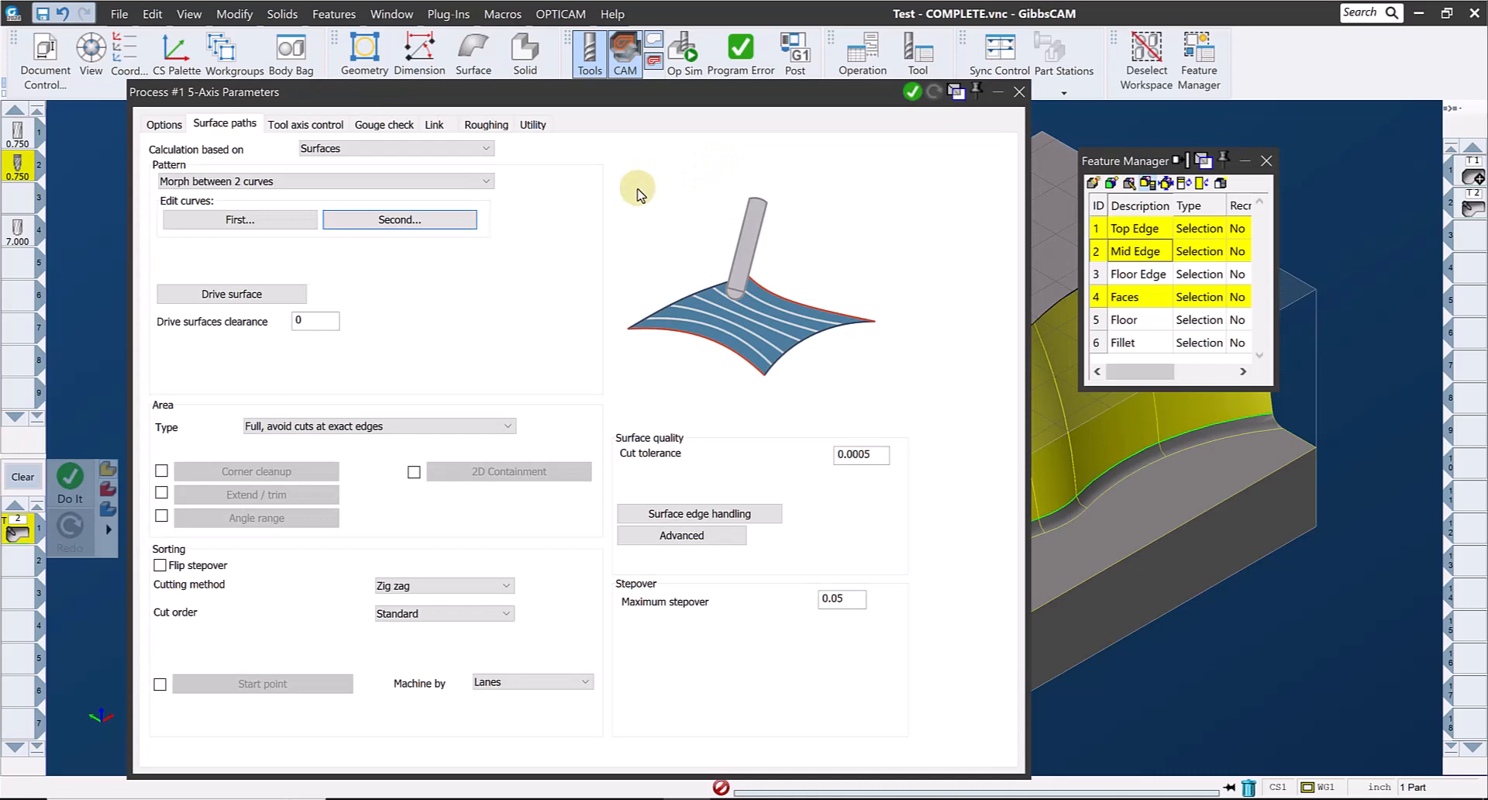
# Step: Enable Extend/Trim and define the tangential start and end extensions by value, using 0.06 at the start
pyautogui.click(159, 493)
pyautogui.click(289, 496)
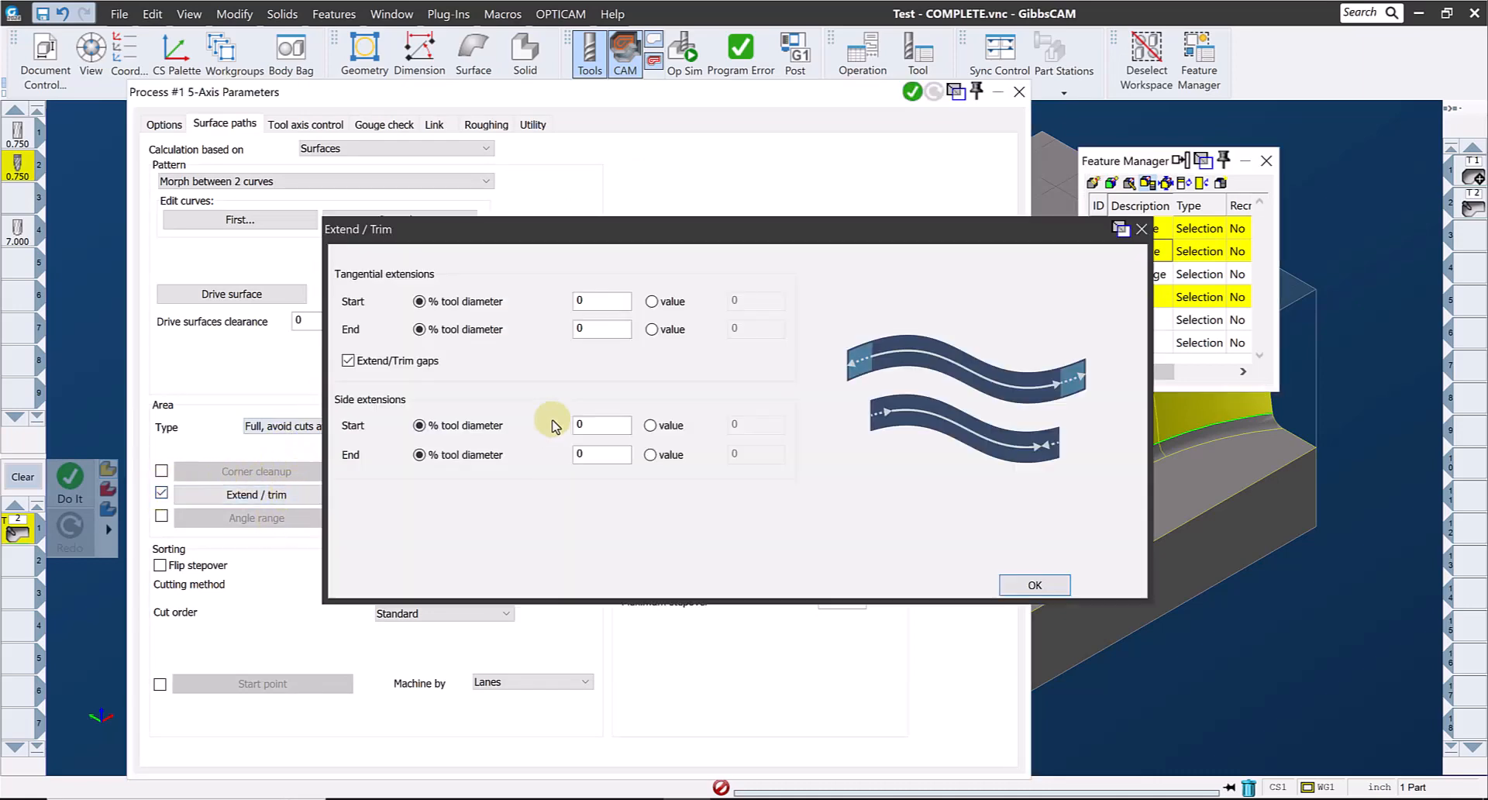
pyautogui.click(652, 303)
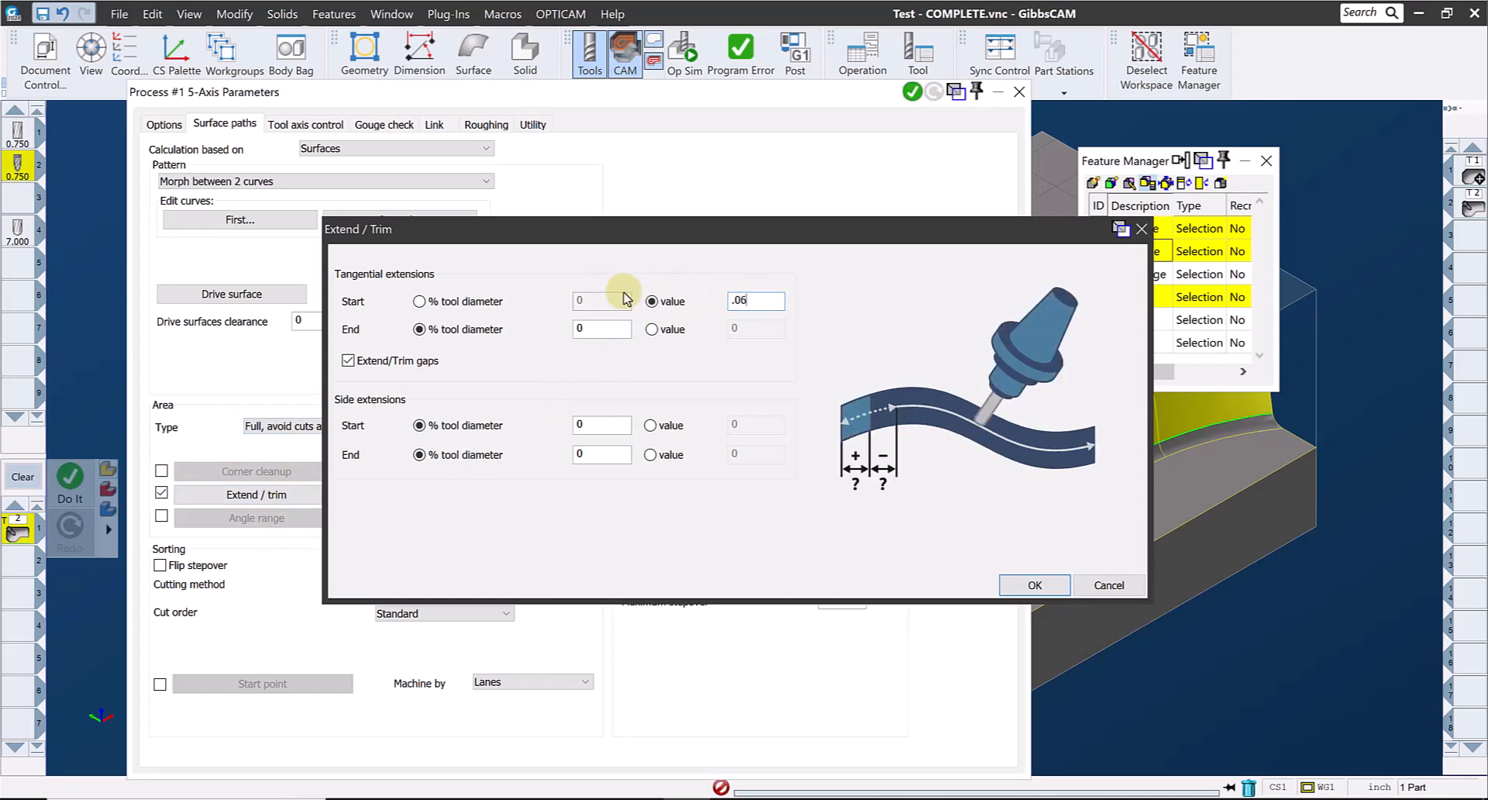
pyautogui.press('Tab')
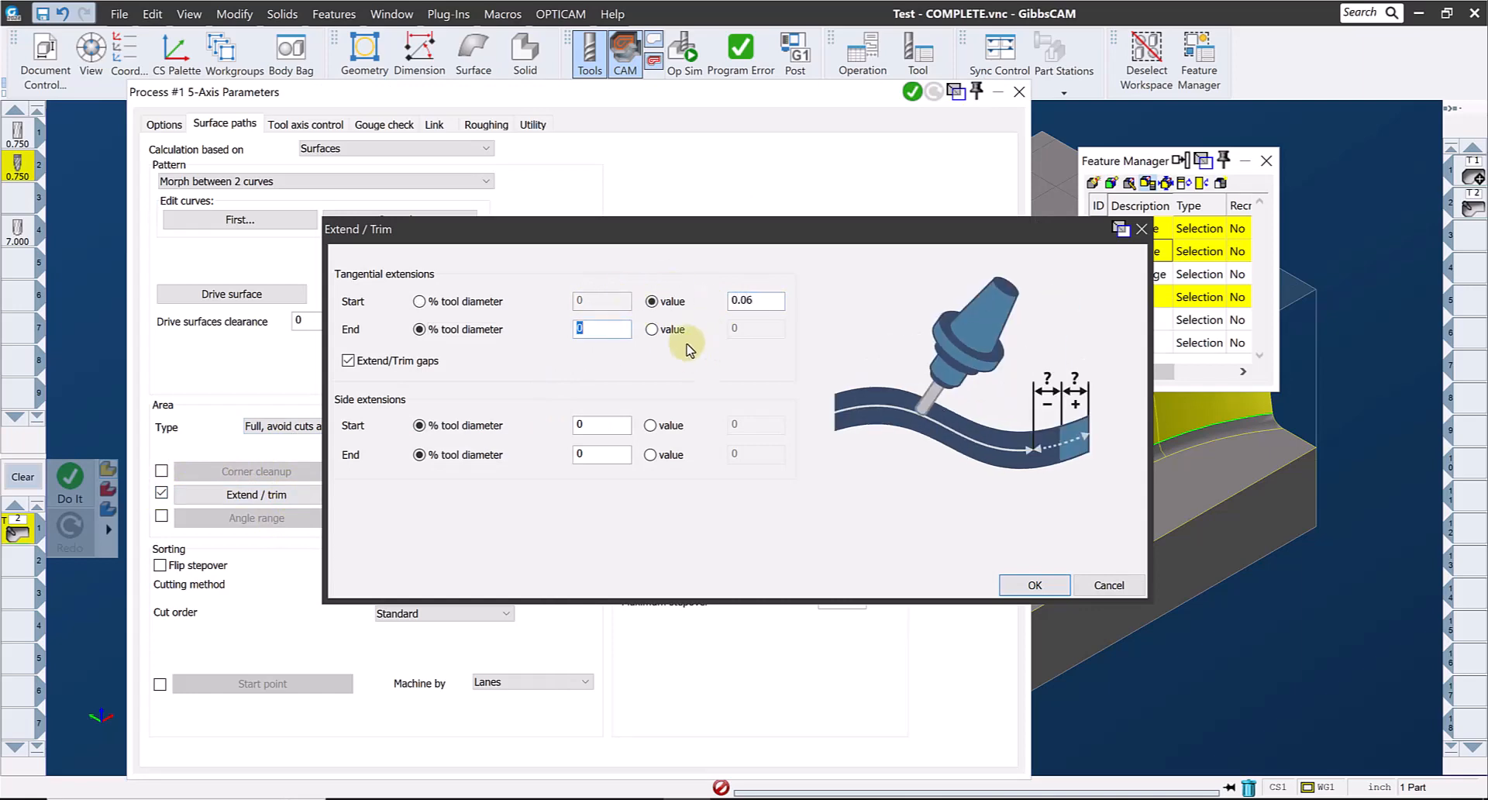
pyautogui.click(652, 330)
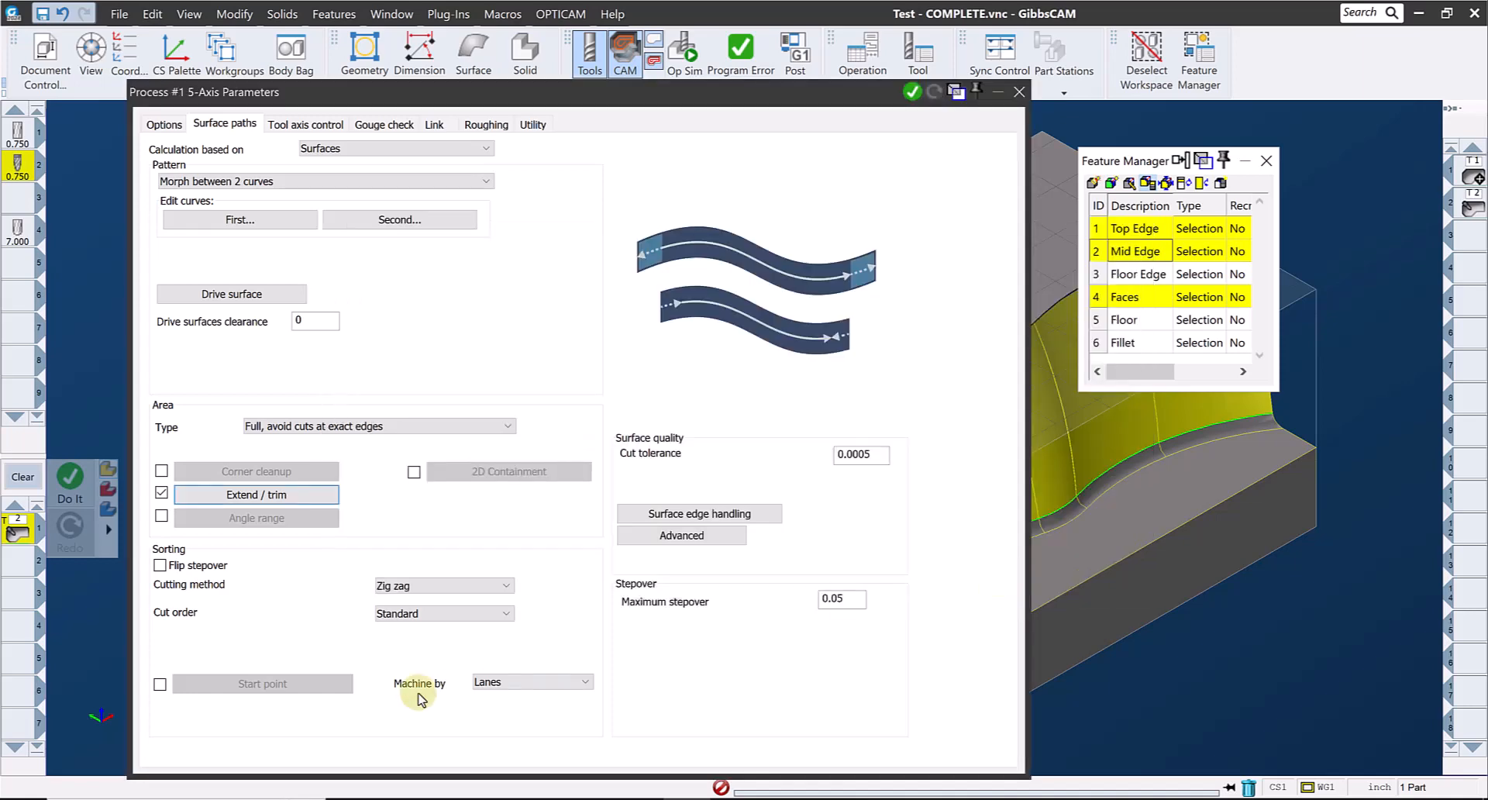
pyautogui.click(1034, 585)
# Step: Set the cutting method to One way and the maximum stepover to .0375
pyautogui.click(417, 585)
pyautogui.click(404, 618)
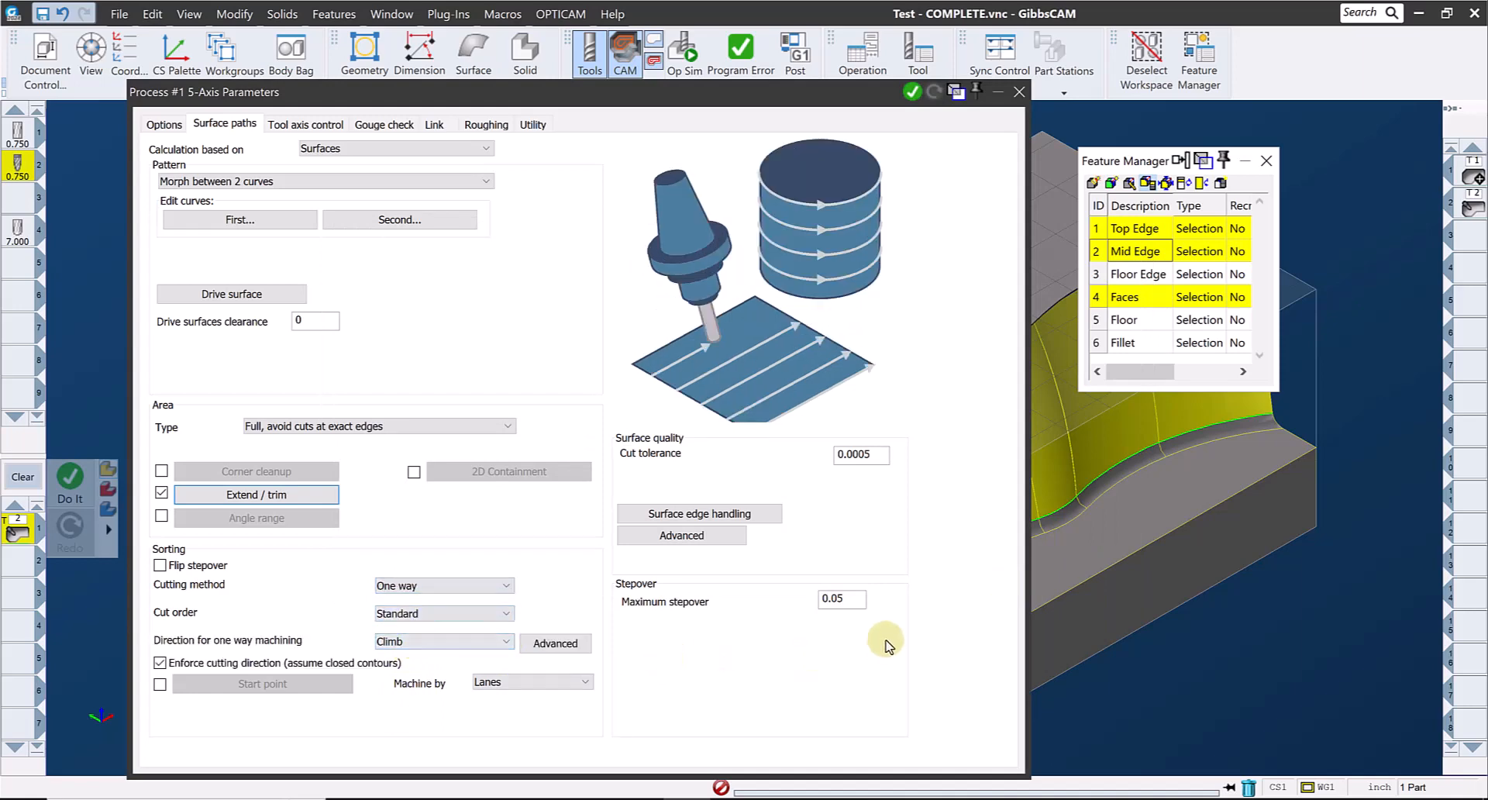
pyautogui.click(843, 599)
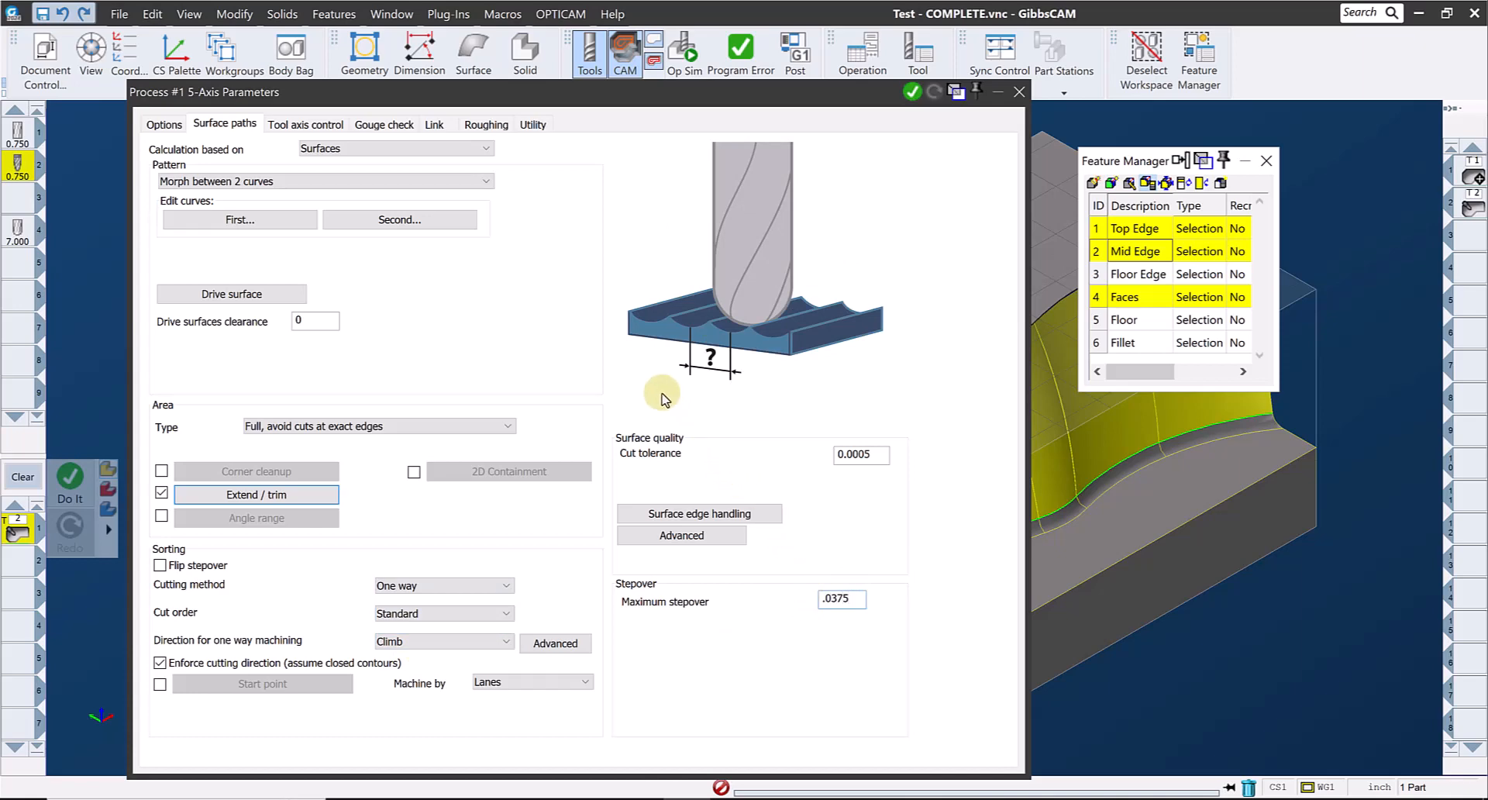
# Step: Set the tool axis side tilt by Contact point, with the contact point defined By line parameter
pyautogui.click(289, 125)
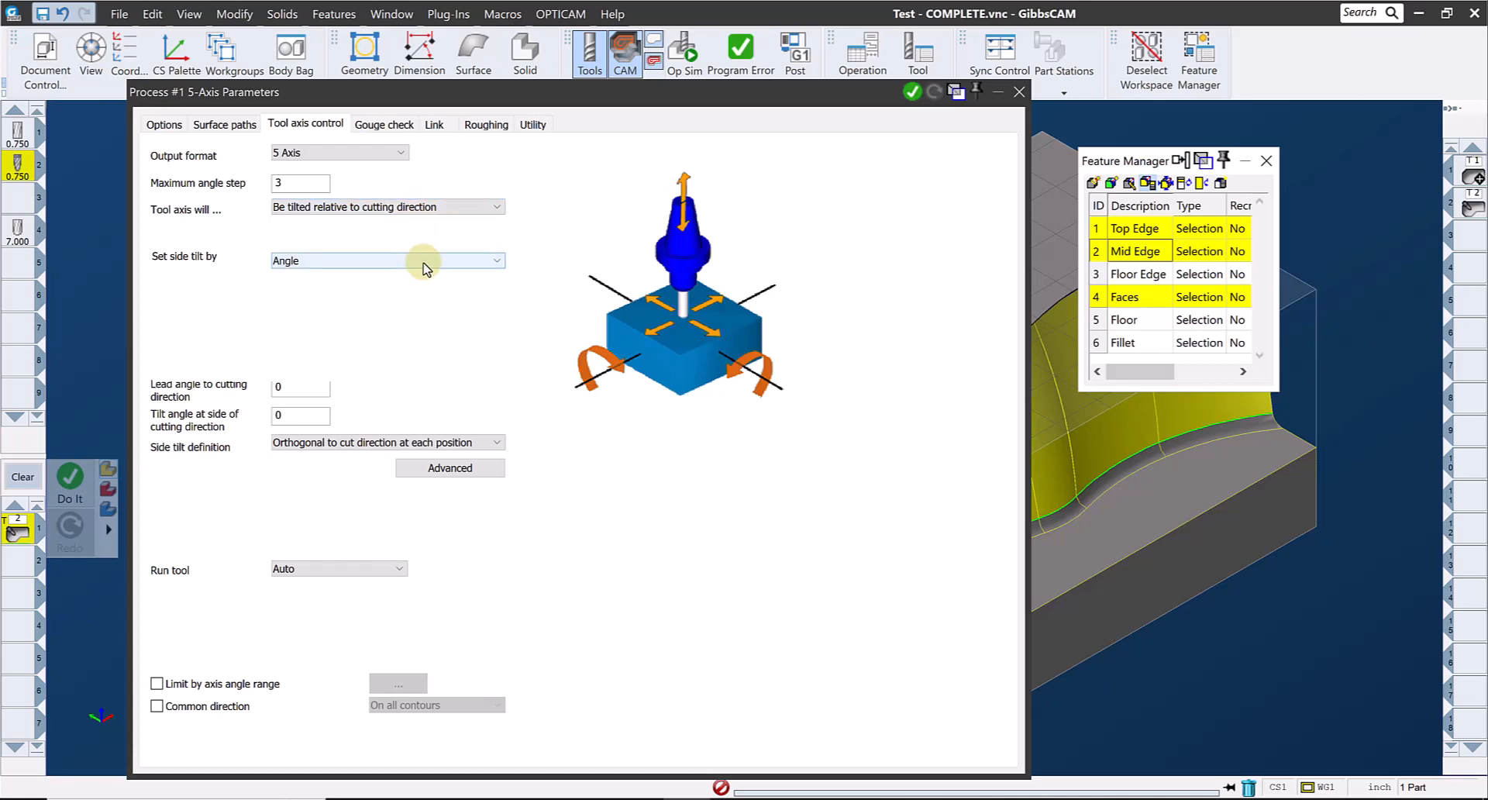
pyautogui.click(425, 263)
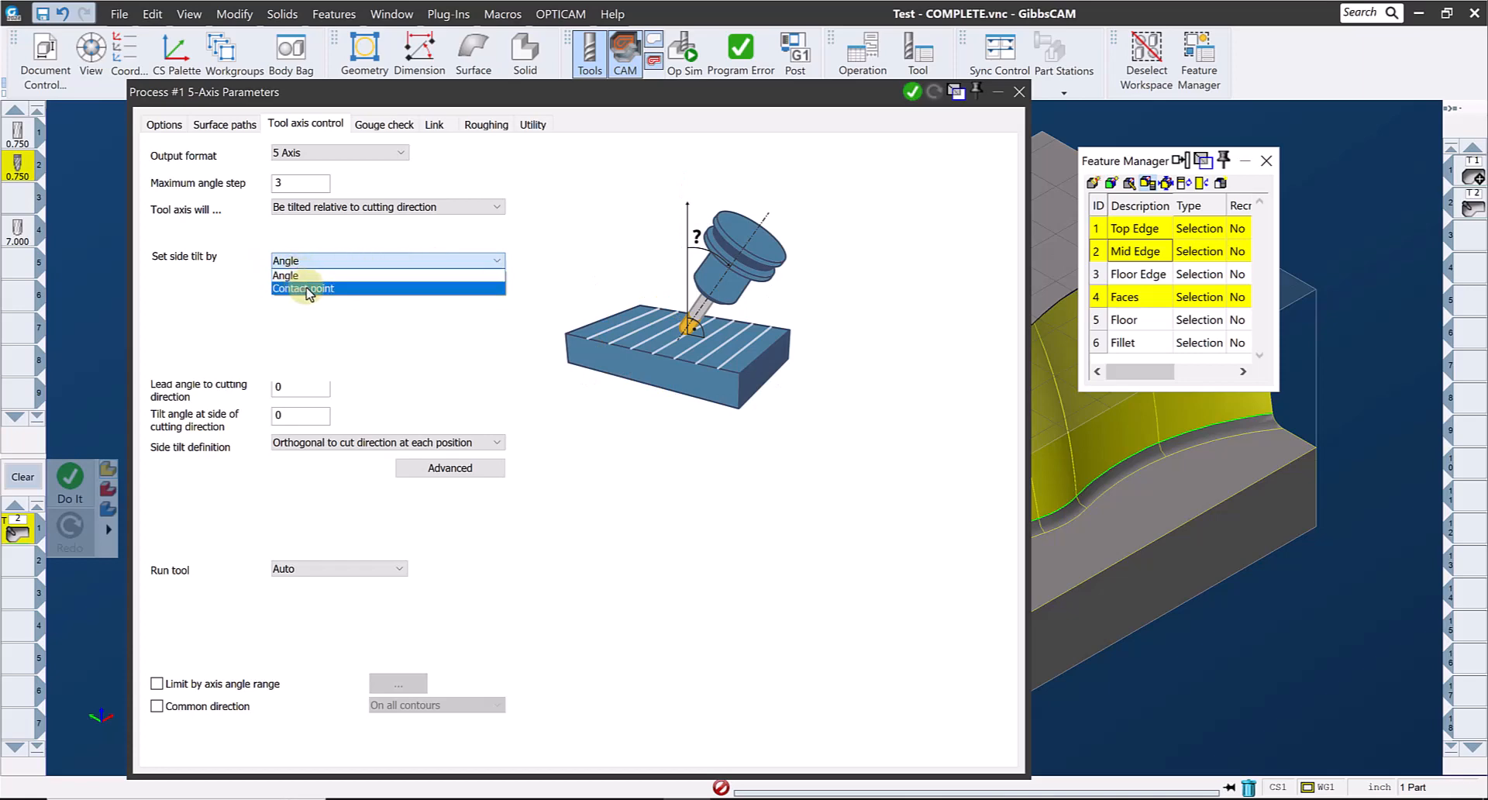
pyautogui.click(331, 289)
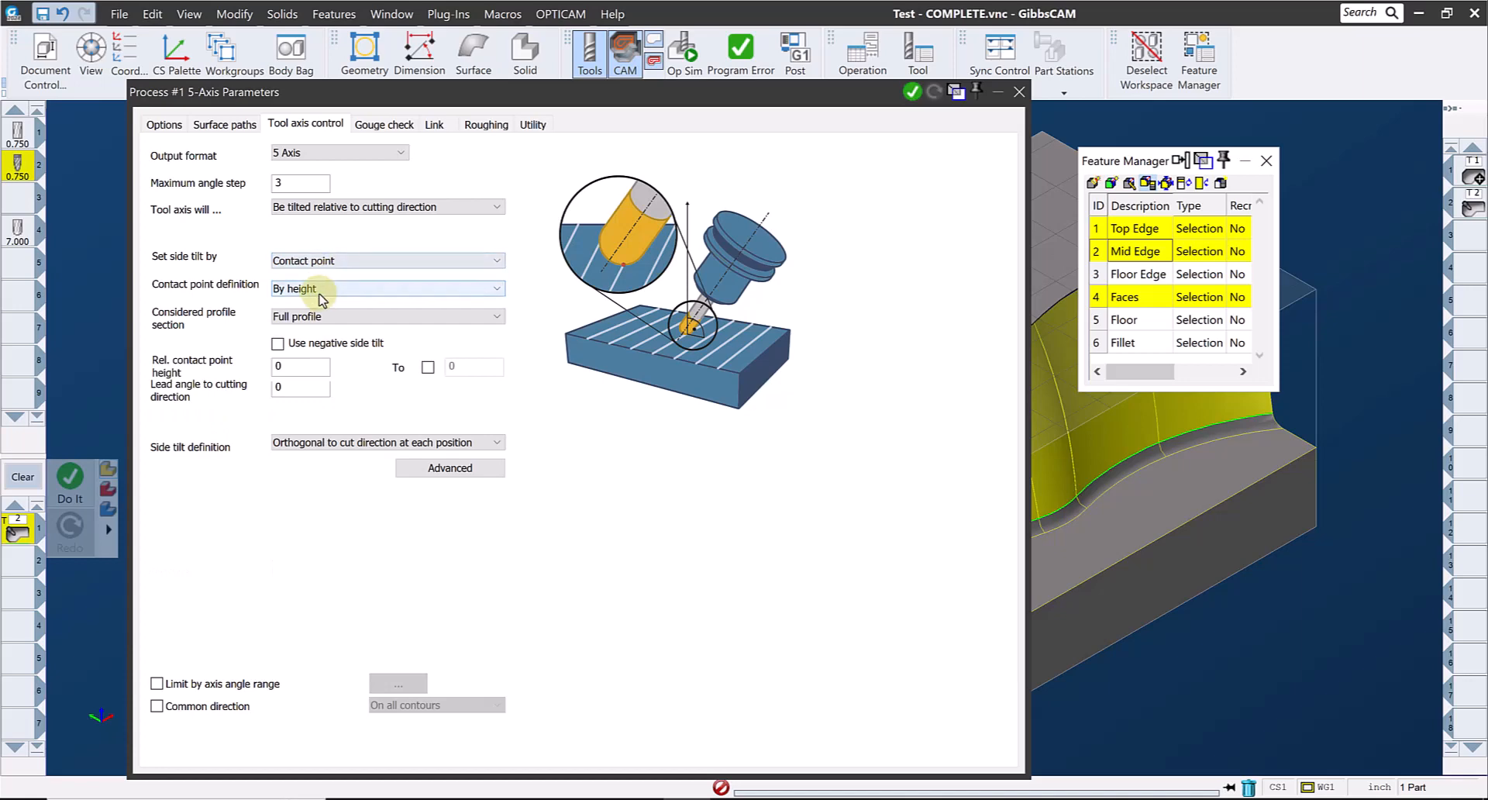
pyautogui.click(325, 290)
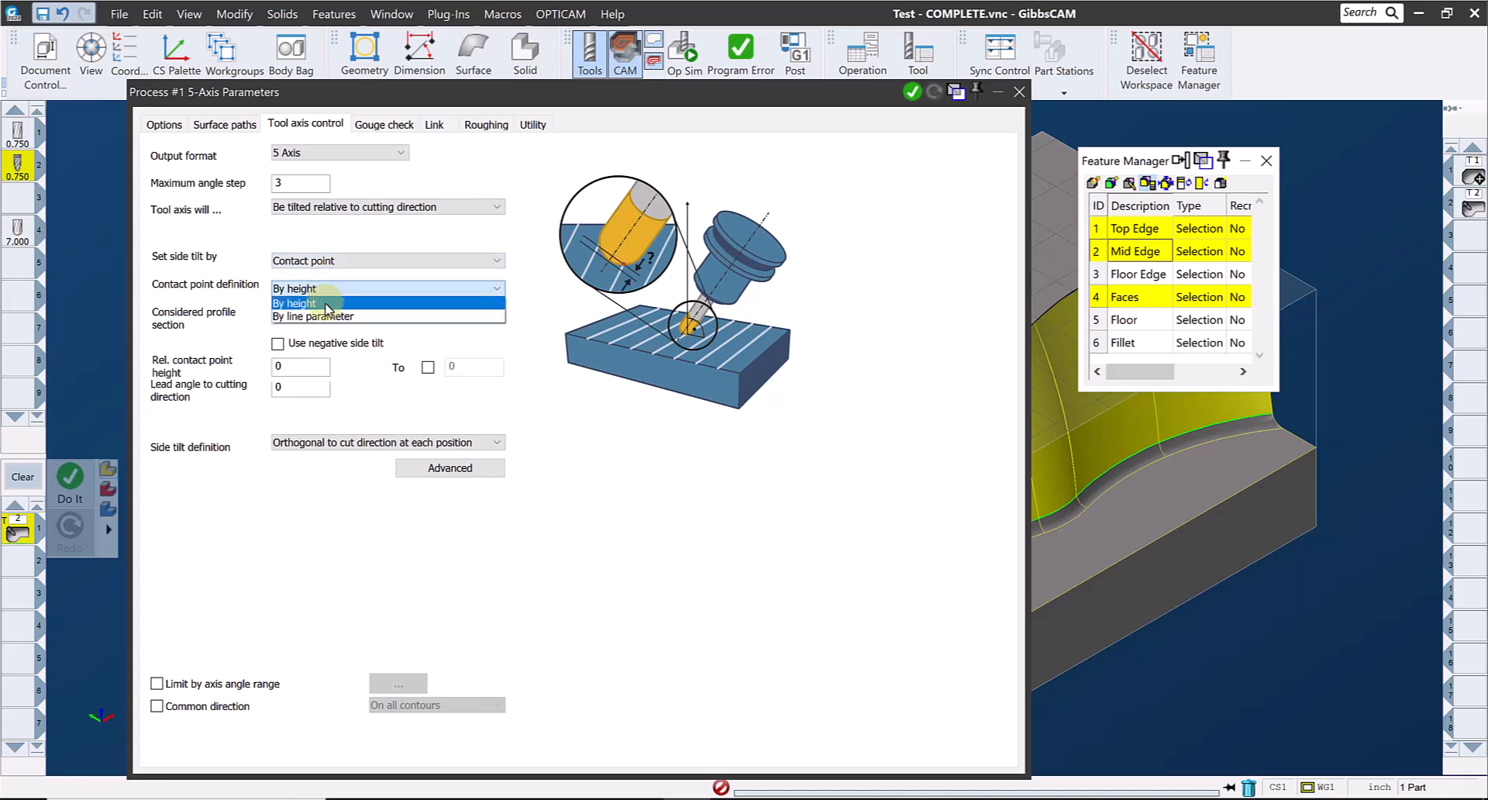
pyautogui.click(332, 316)
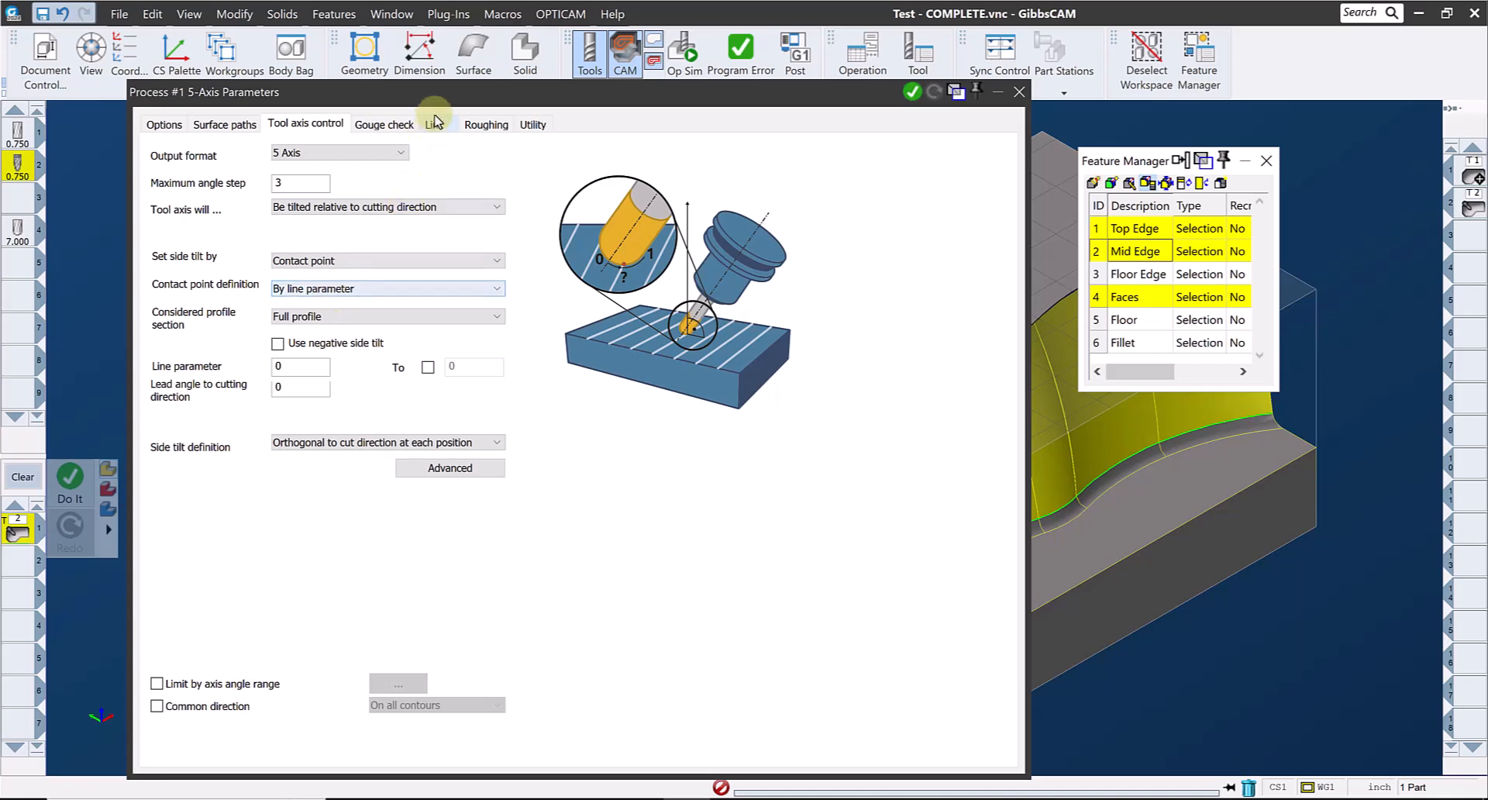
# Step: Open tool 2's definition beside the 5-axis parameters and set the considered profile section to Curved profile
pyautogui.moveTo(446, 95); pyautogui.dragTo(893, 77)
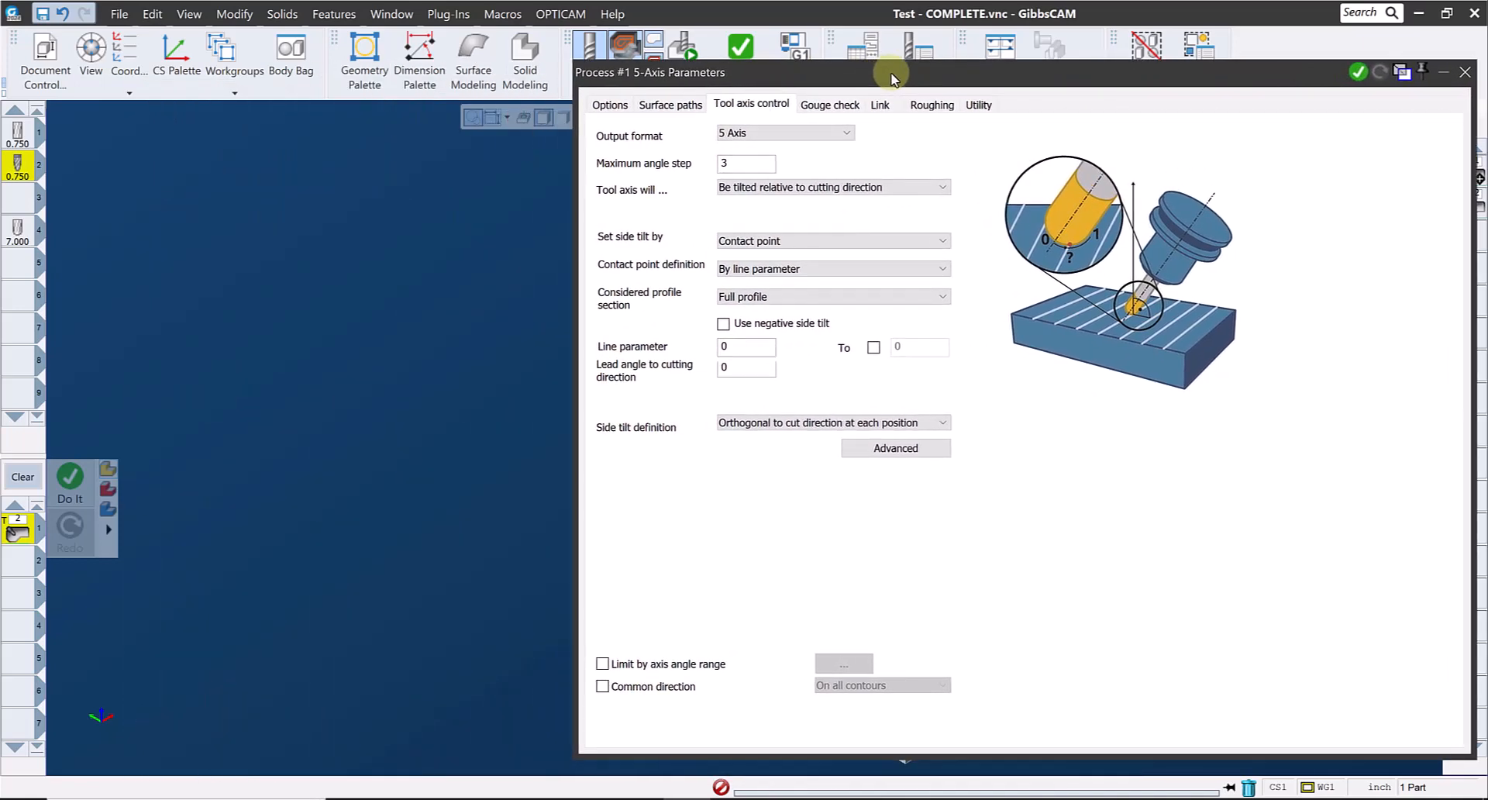
pyautogui.click(738, 296)
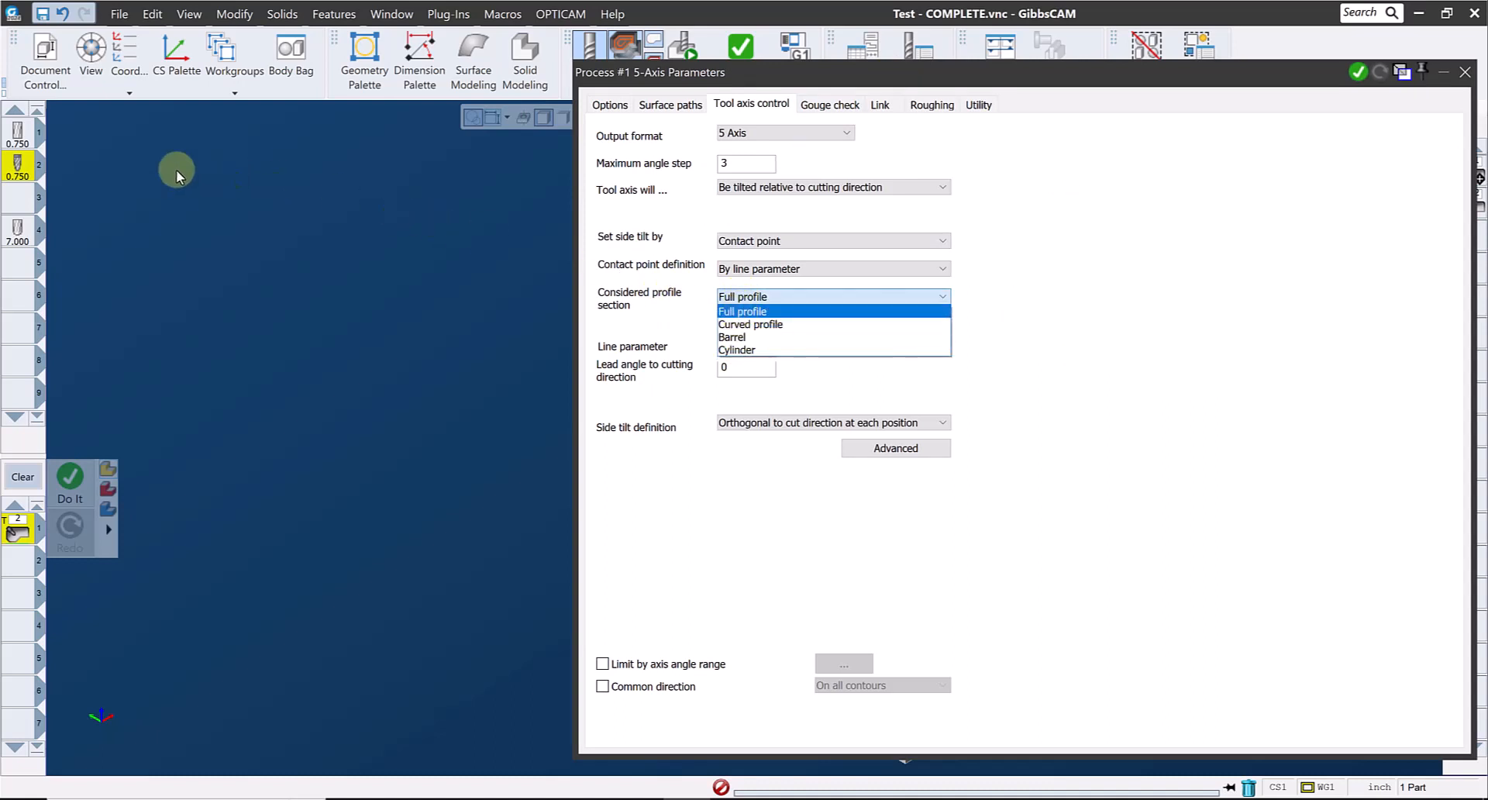
pyautogui.click(19, 166)
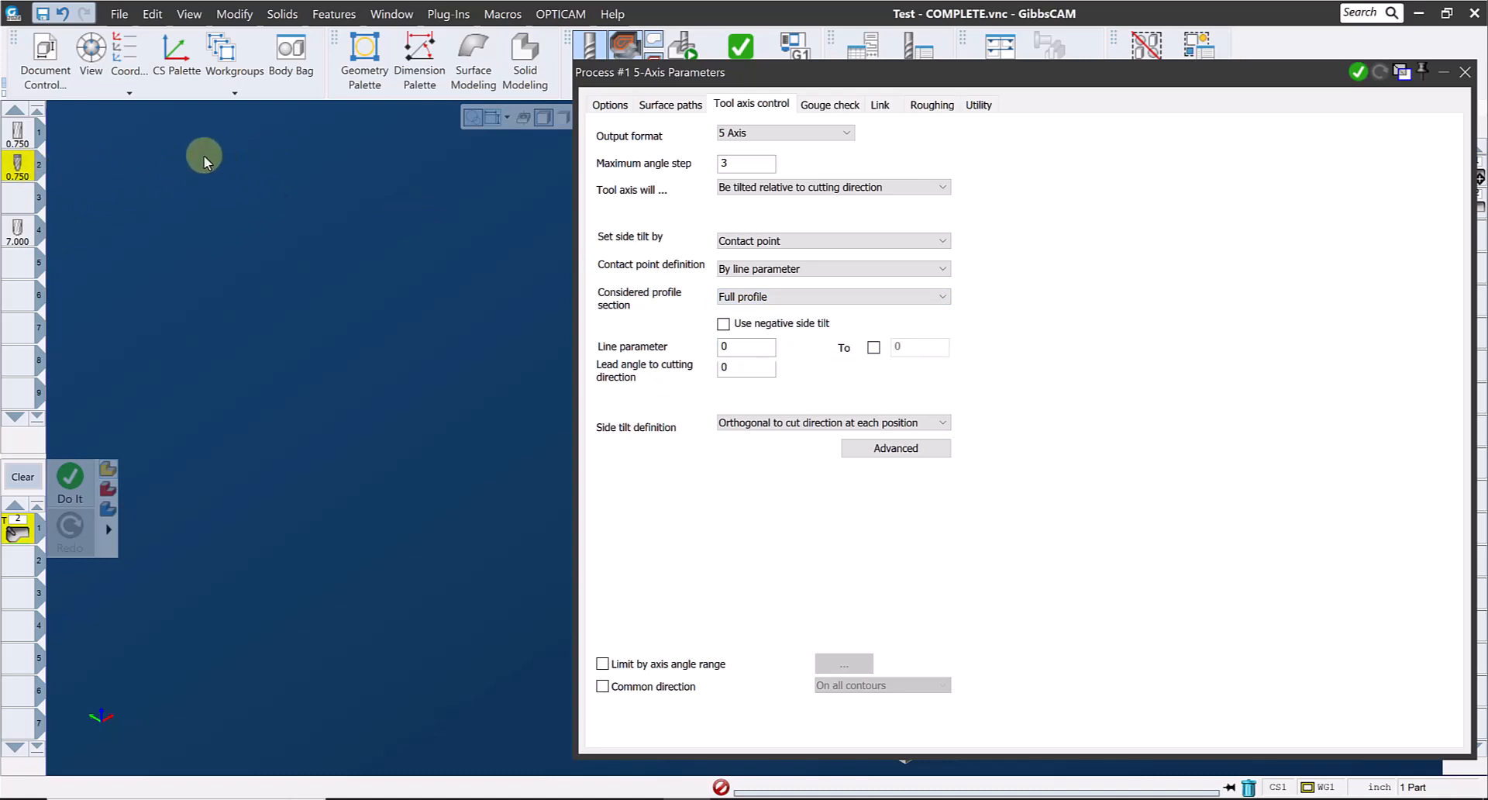
pyautogui.doubleClick(24, 177)
pyautogui.moveTo(343, 124); pyautogui.dragTo(81, 118)
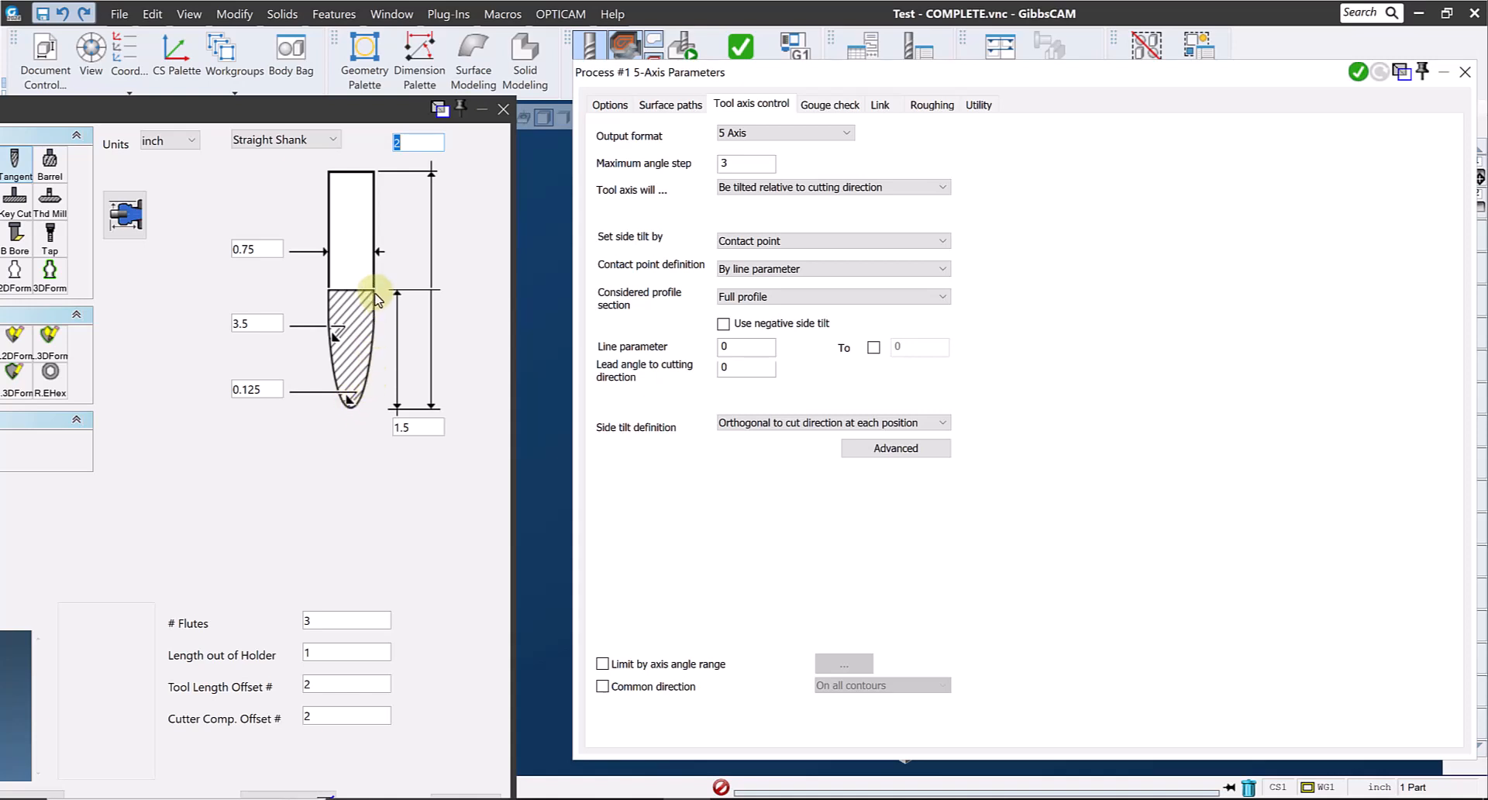
pyautogui.click(784, 296)
pyautogui.click(747, 325)
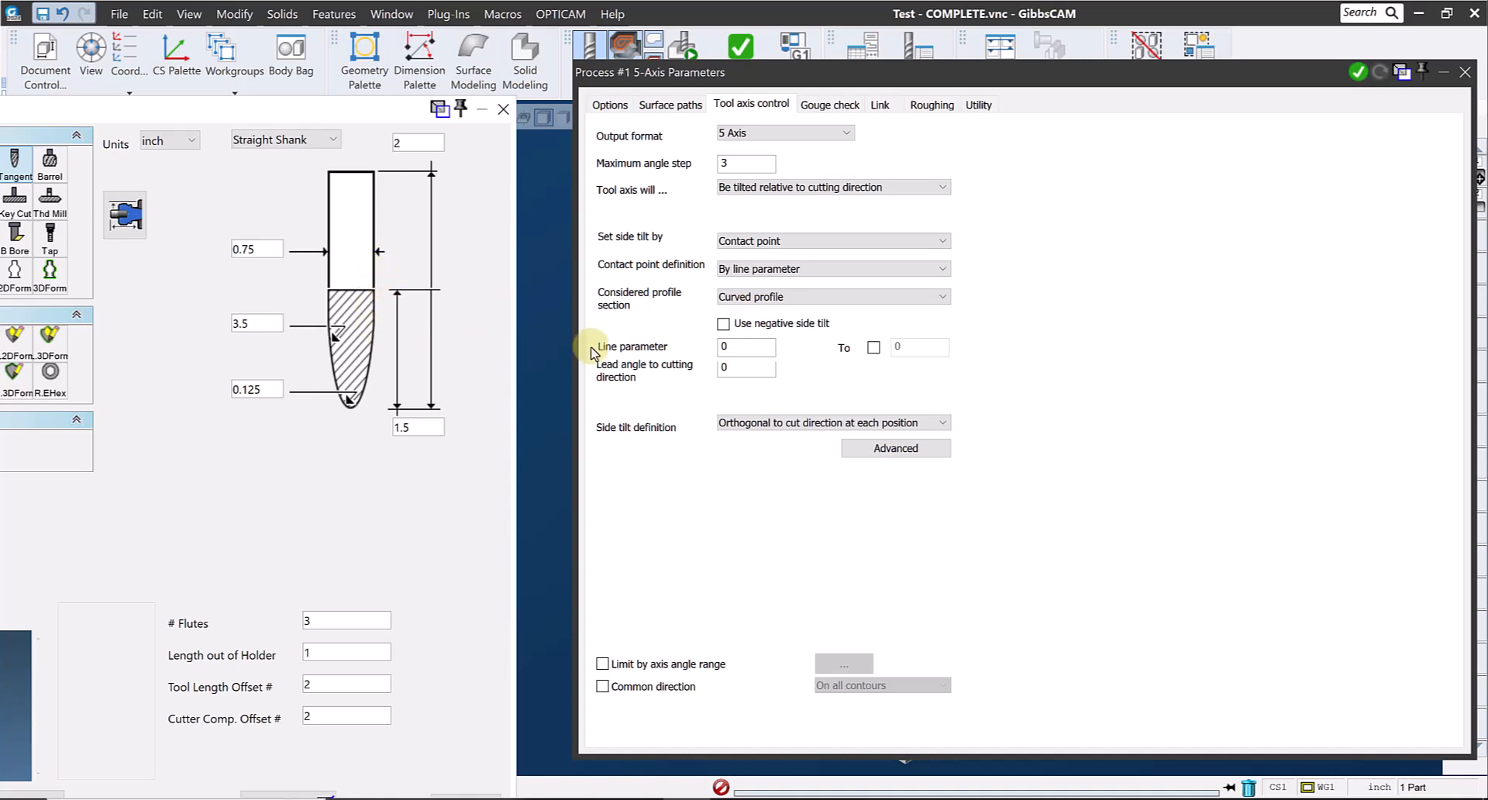
# Step: Try the Barrel and Cylinder options for the considered profile section and settle on Barrel
pyautogui.click(757, 299)
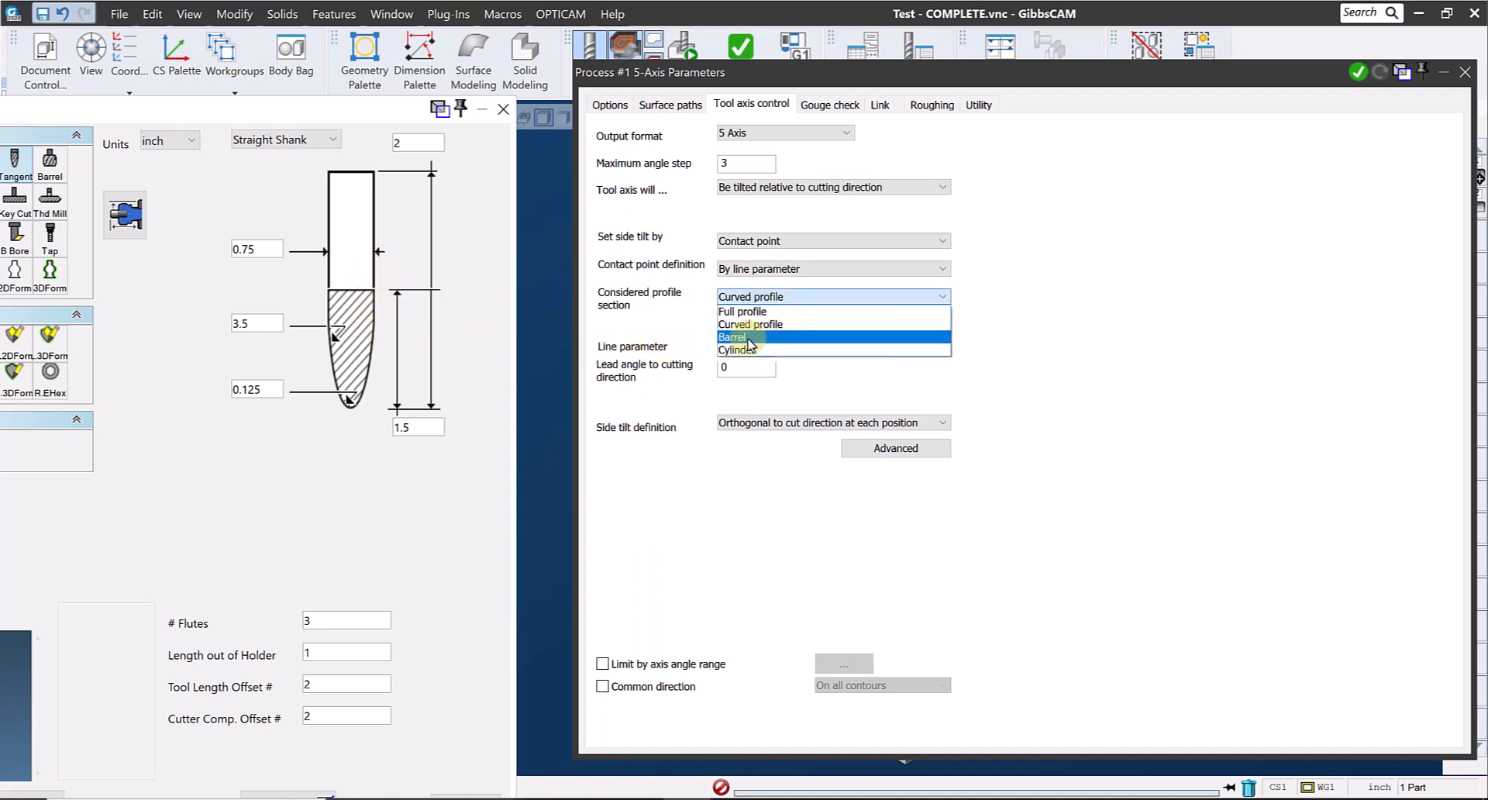
pyautogui.click(747, 339)
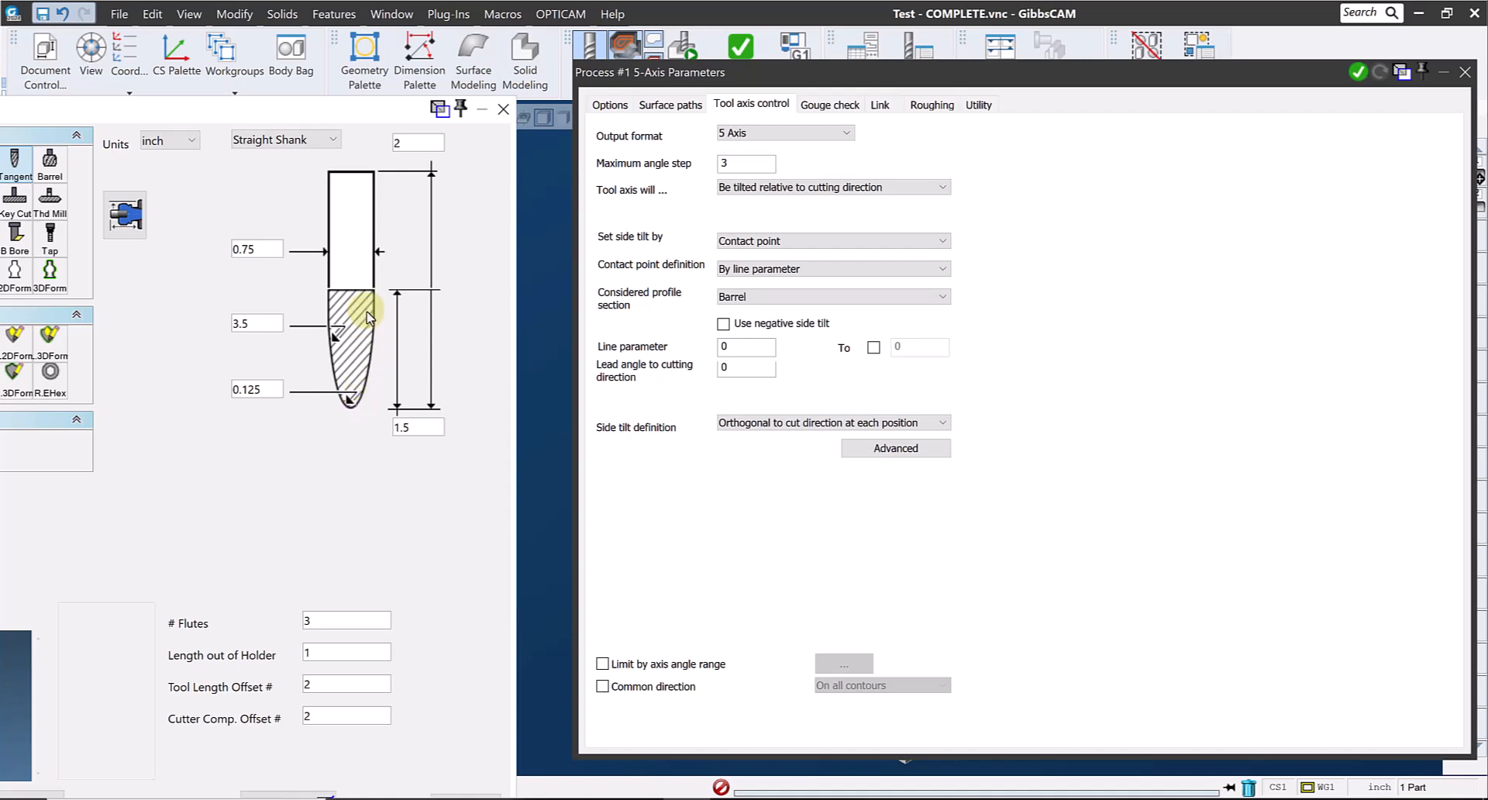
pyautogui.click(733, 297)
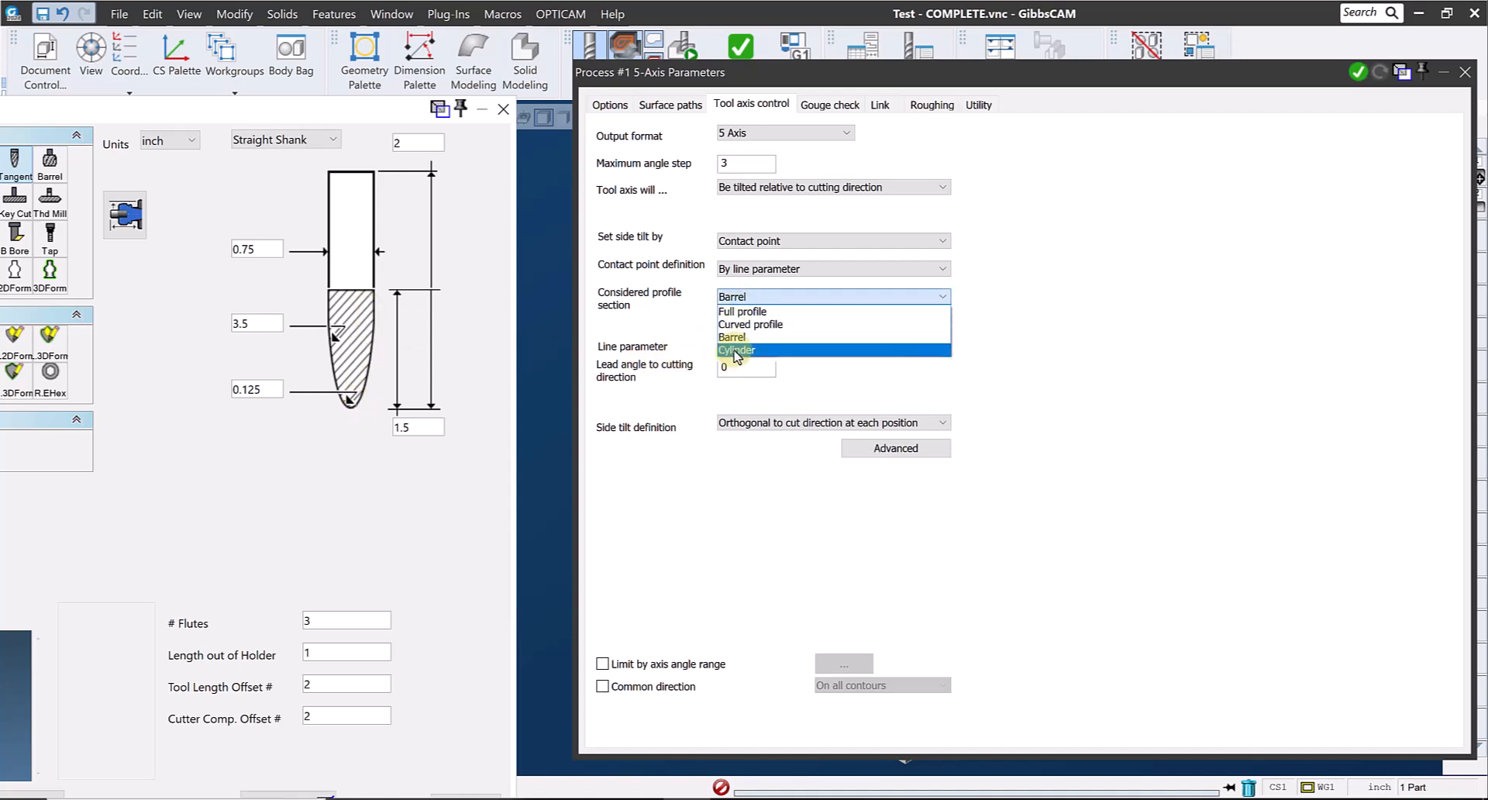
pyautogui.click(734, 350)
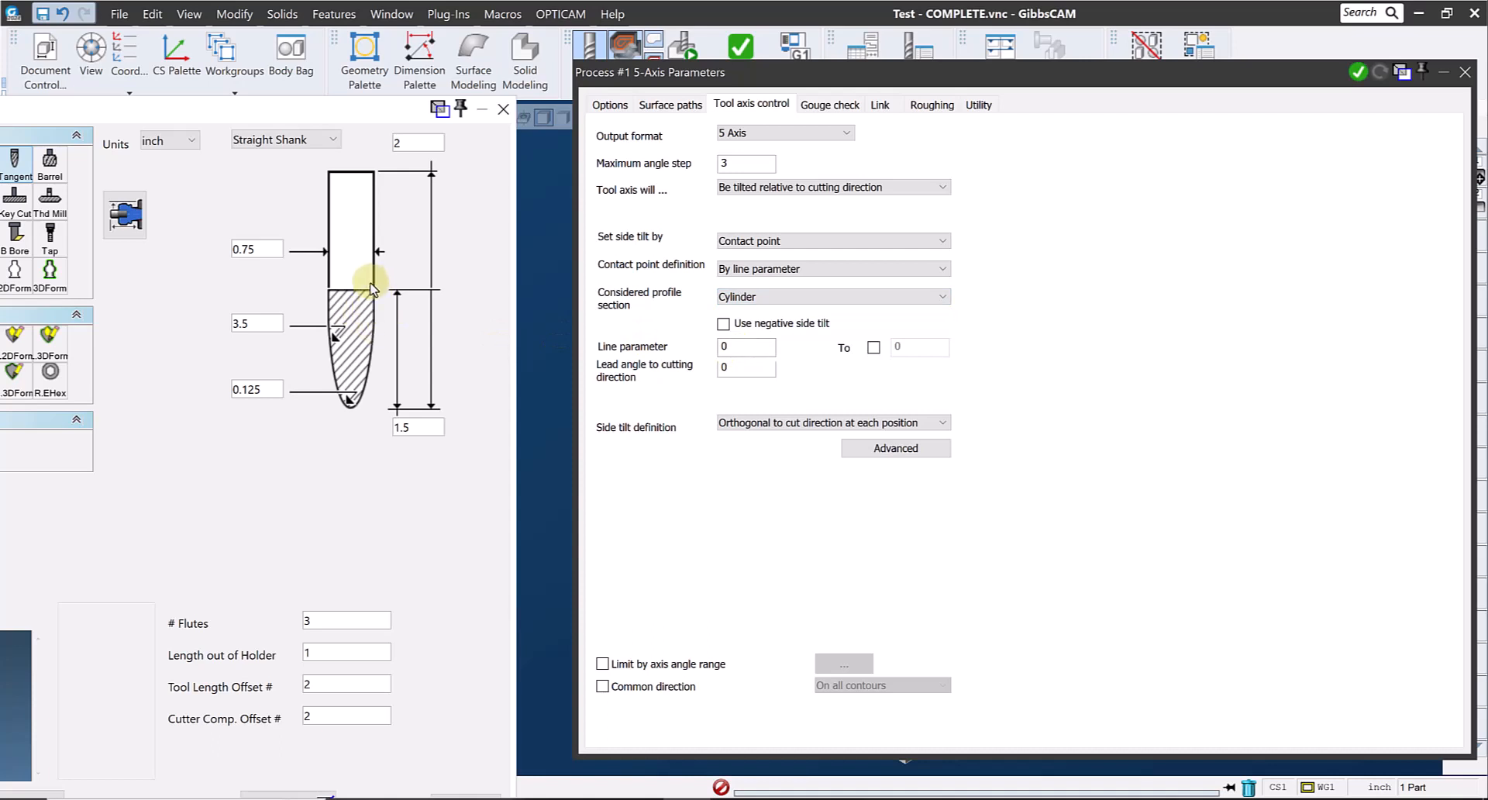
pyautogui.click(794, 297)
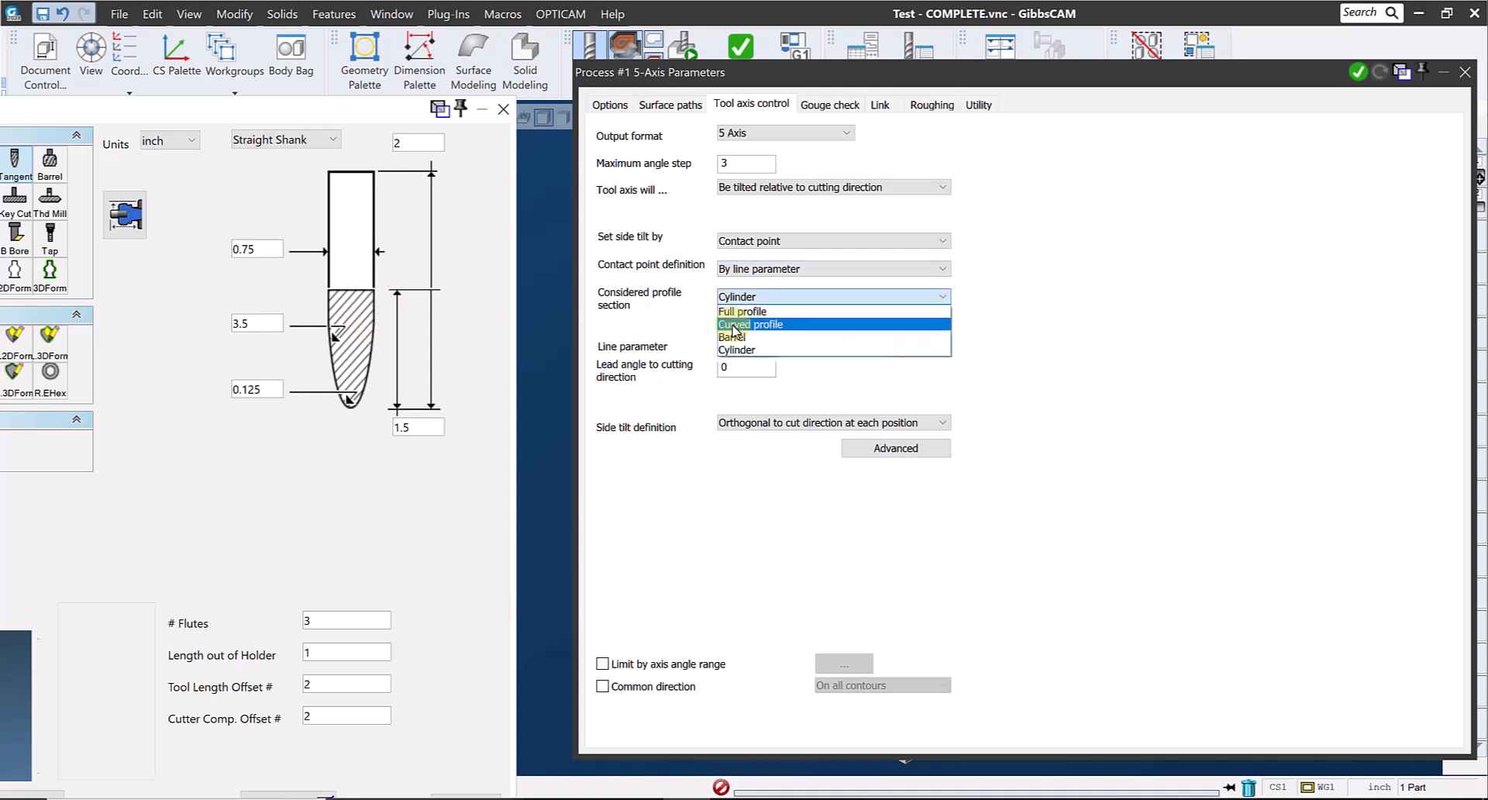
pyautogui.click(736, 337)
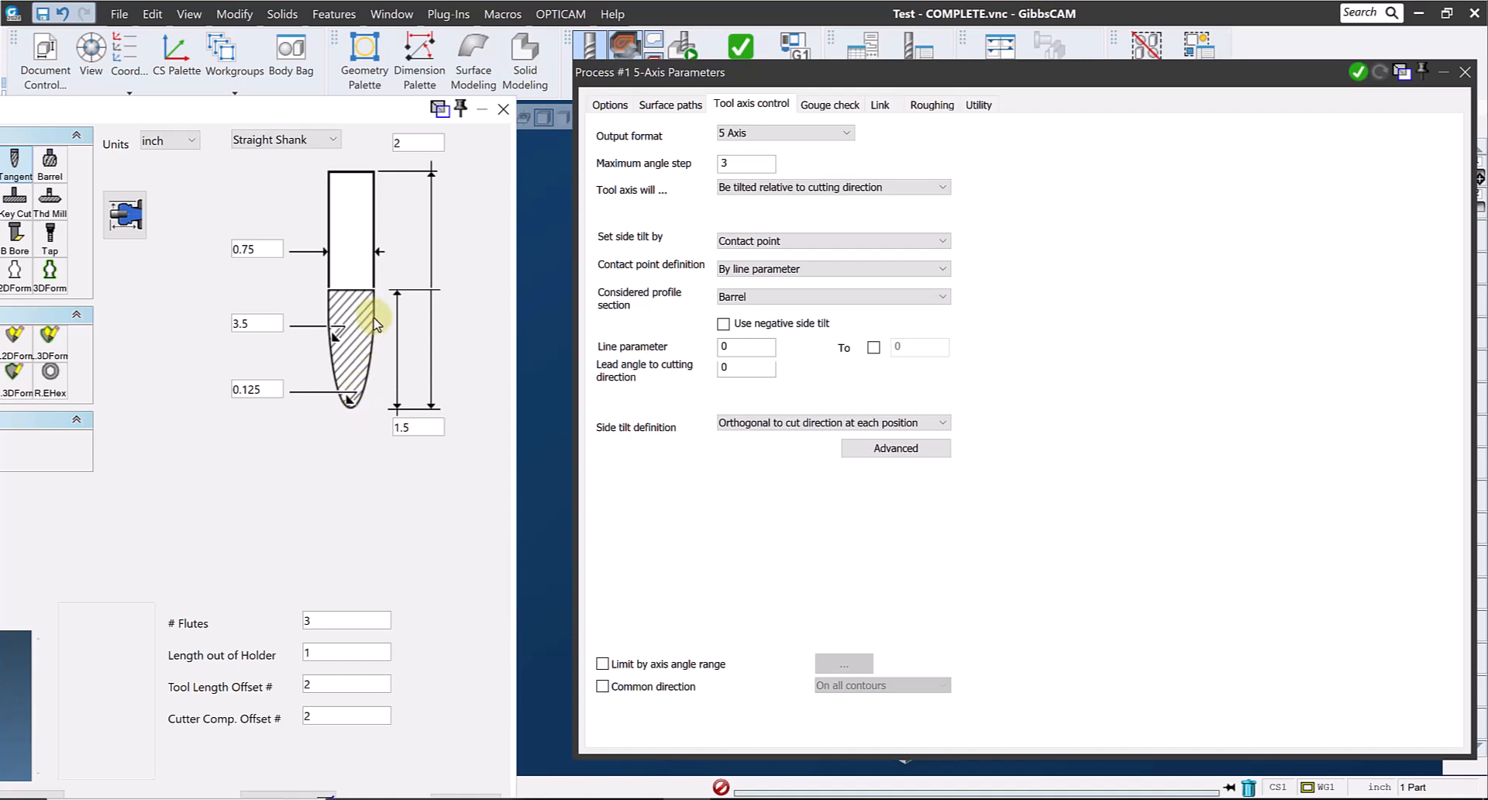
# Step: Enable the range for the contact point's line parameter and set it from 0.9 to 0.1
pyautogui.click(740, 346)
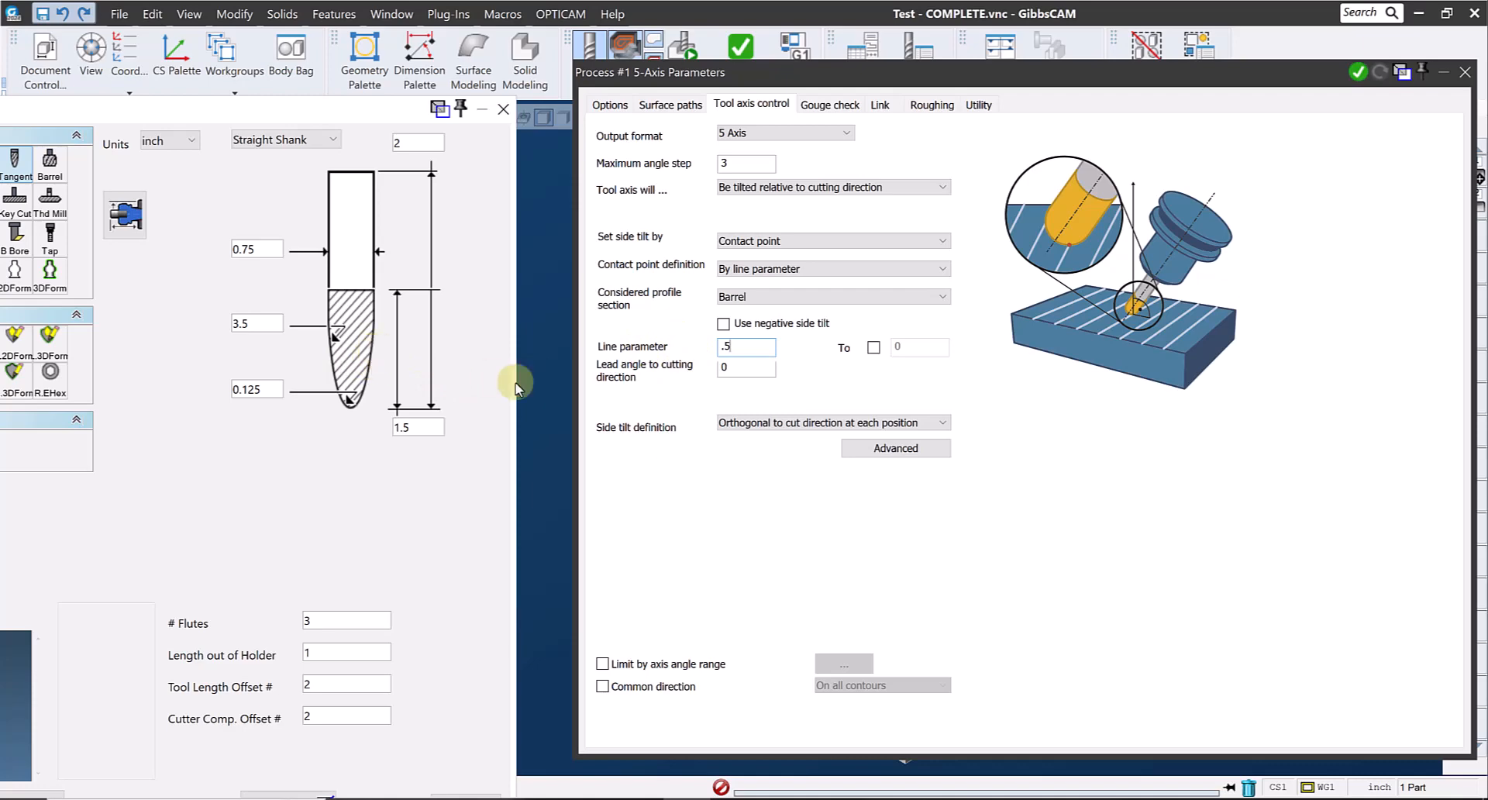
pyautogui.click(874, 349)
pyautogui.click(874, 348)
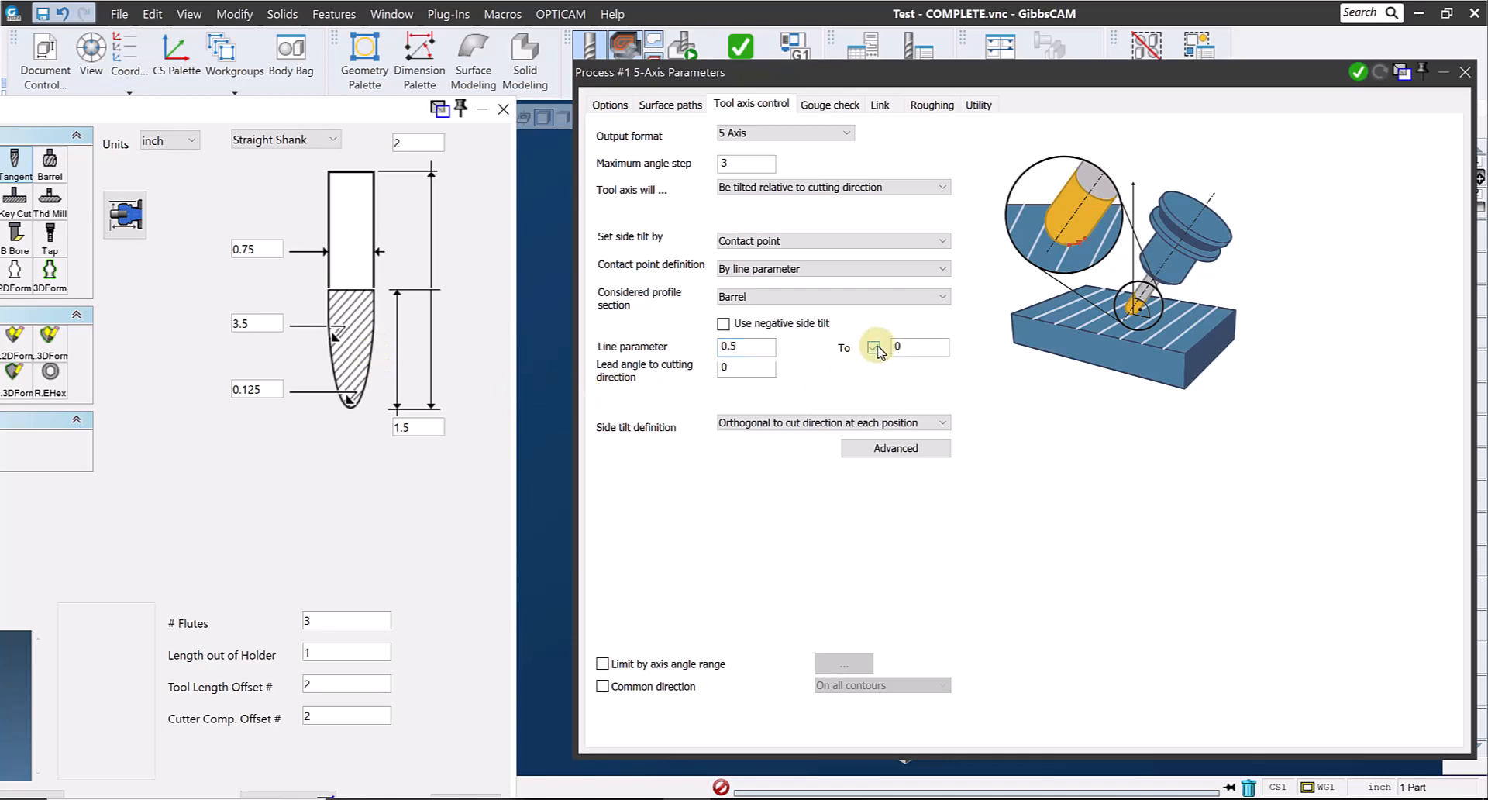
pyautogui.doubleClick(736, 353)
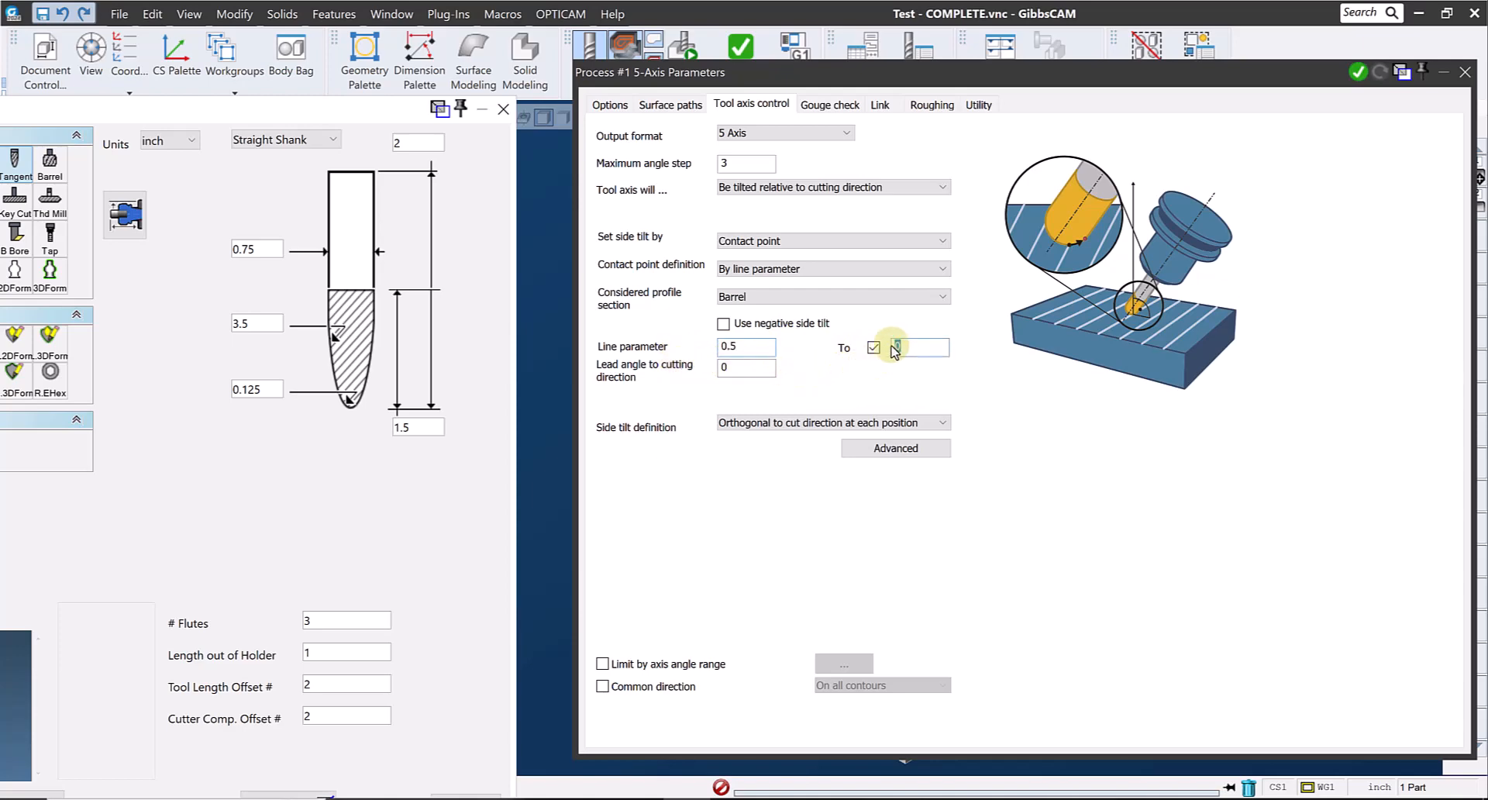
pyautogui.doubleClick(899, 351)
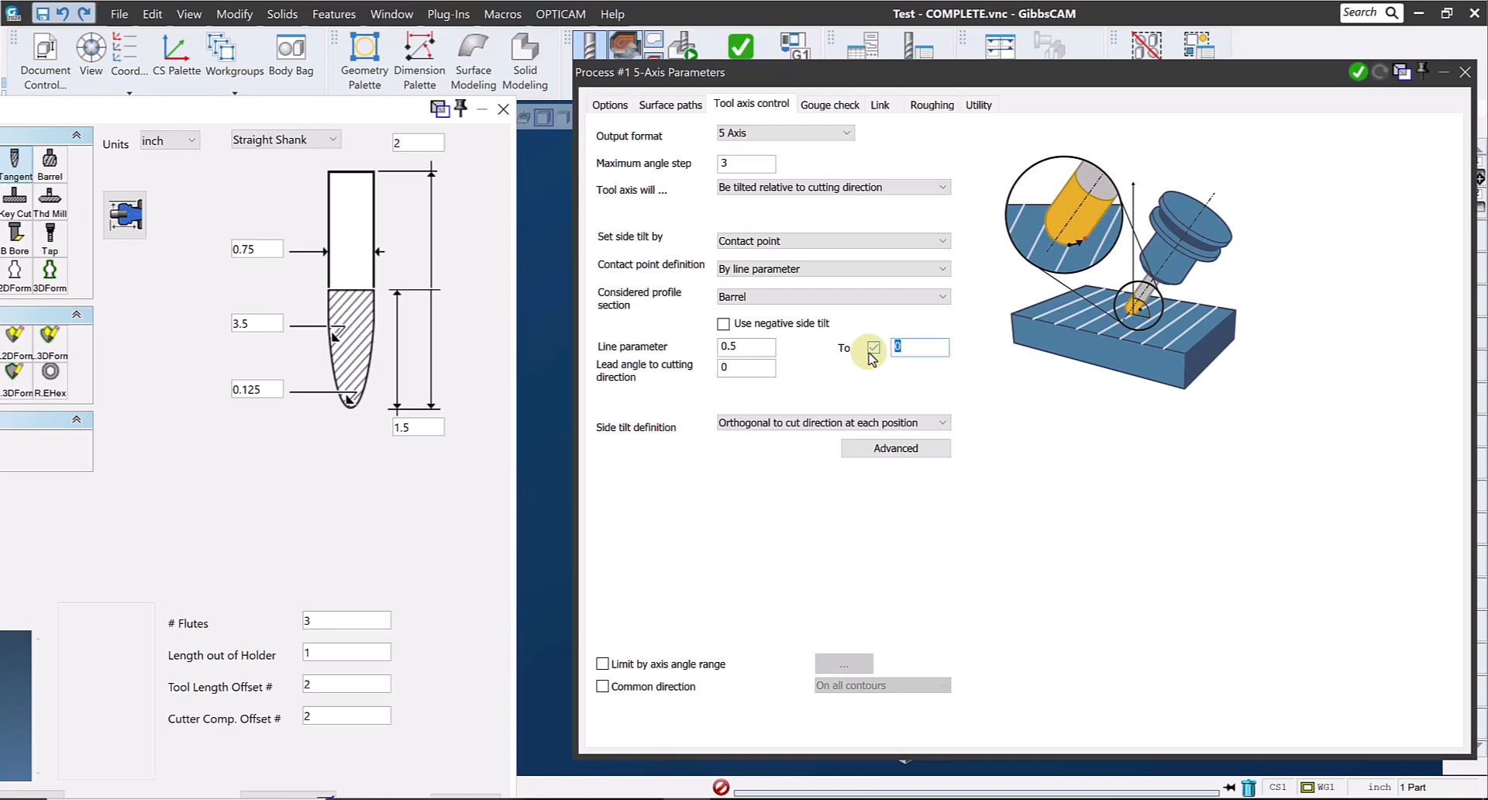
pyautogui.click(735, 349)
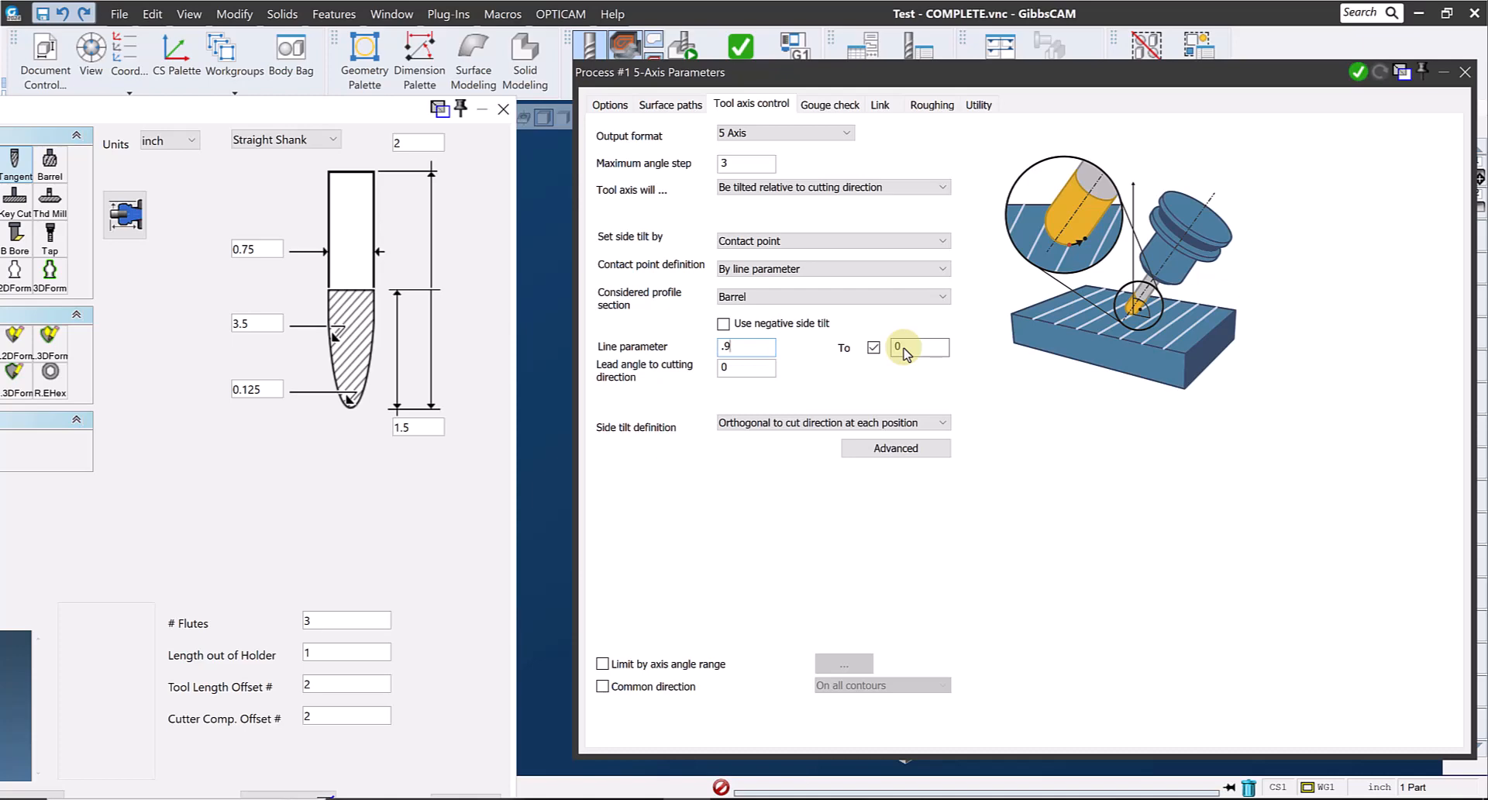
pyautogui.moveTo(904, 352); pyautogui.dragTo(886, 350)
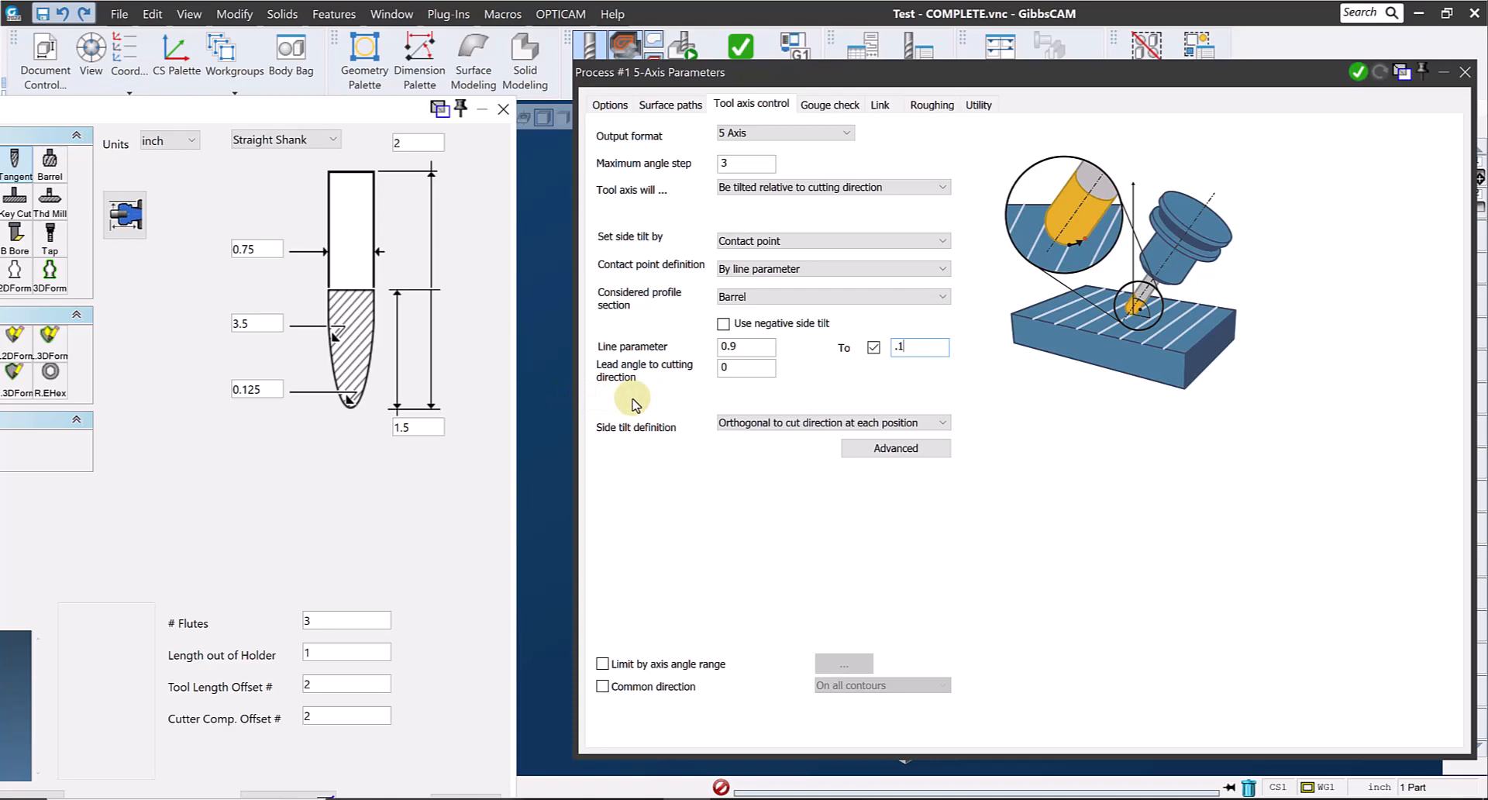
# Step: Enable the first gouge check and assign the Floor and Fillet features as its check surfaces
pyautogui.click(825, 108)
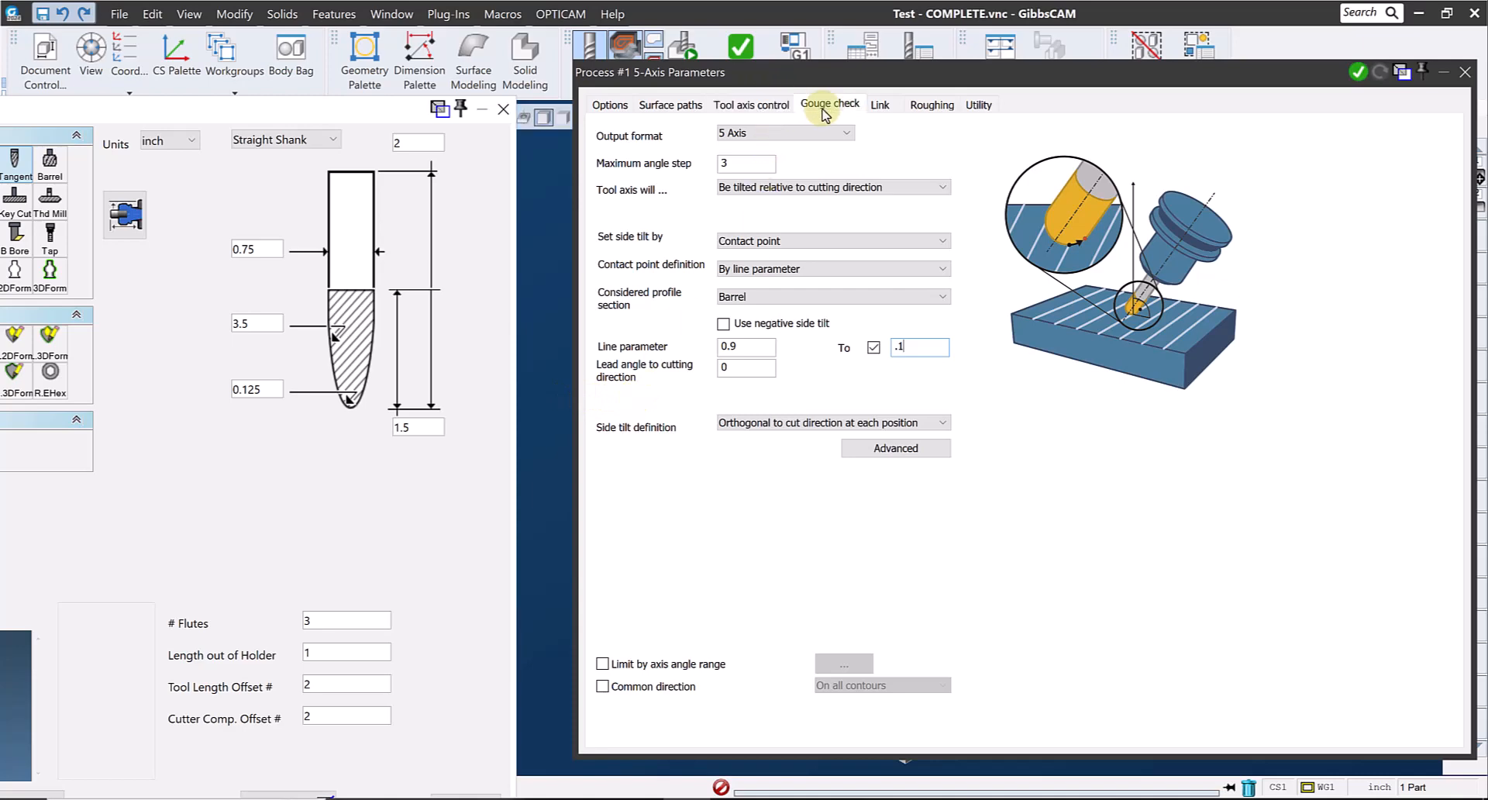
pyautogui.moveTo(885, 74); pyautogui.dragTo(415, 90)
pyautogui.click(156, 249)
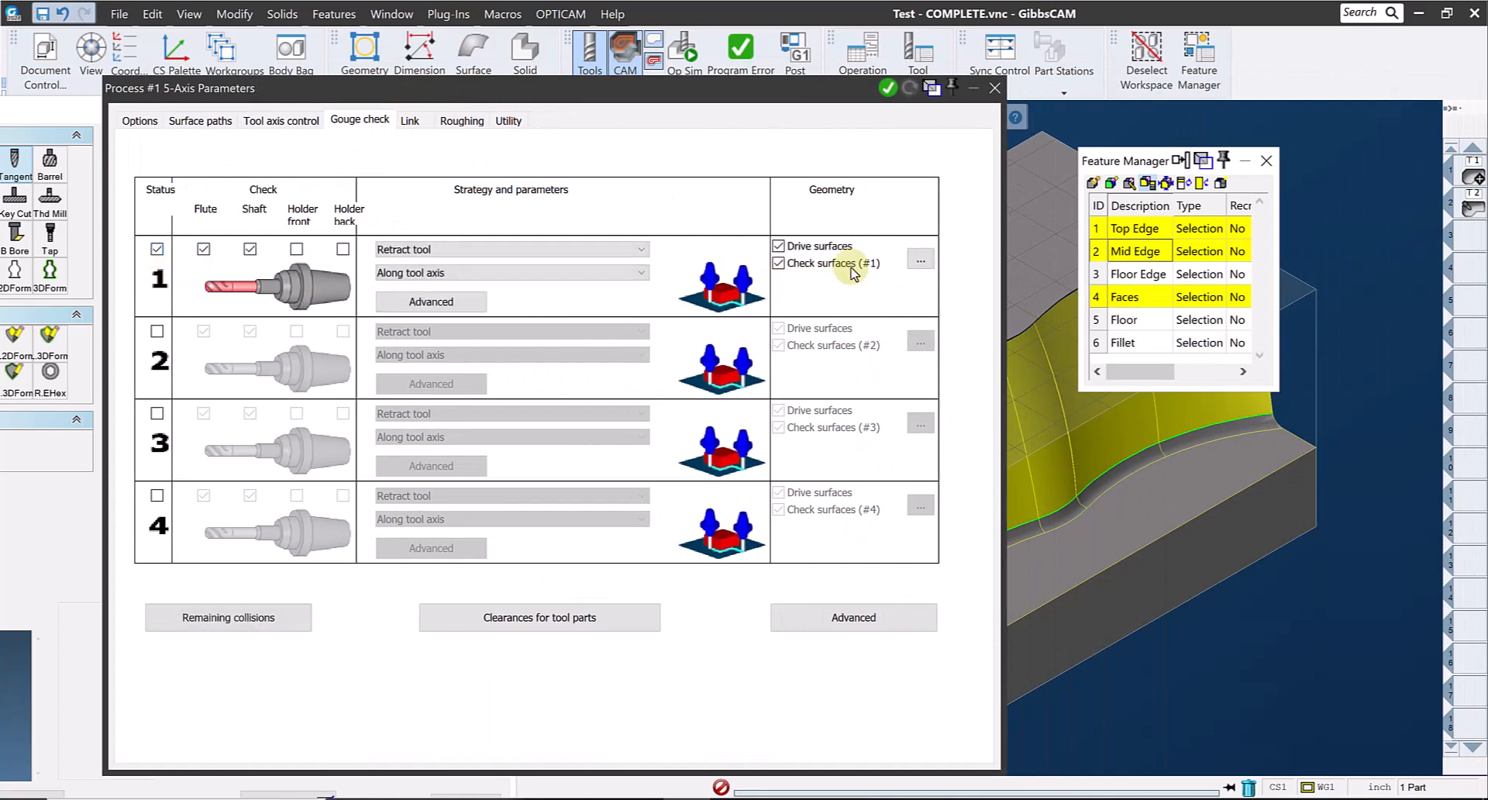
pyautogui.click(921, 261)
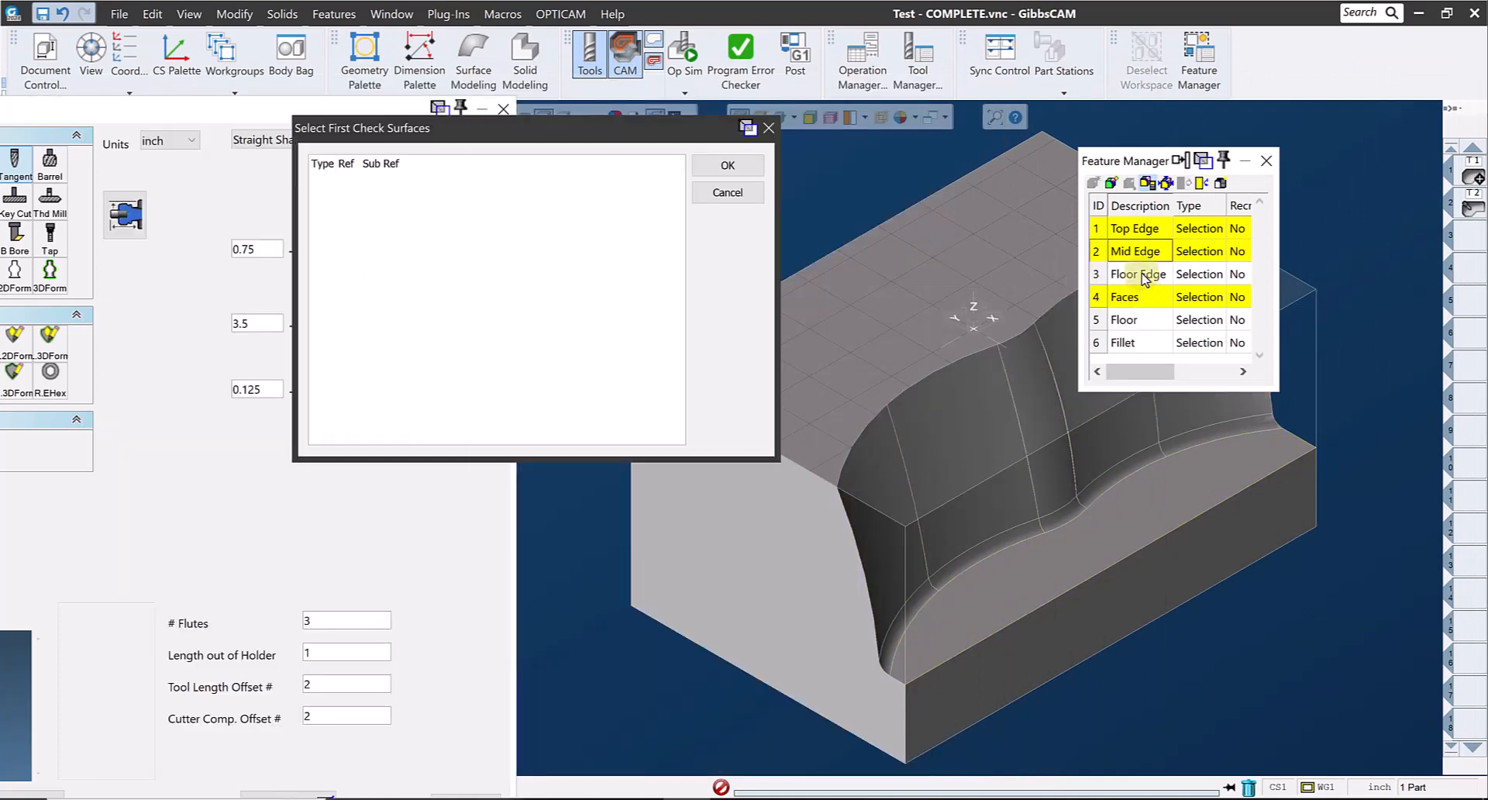
pyautogui.click(1137, 272)
pyautogui.click(1126, 319)
pyautogui.keyDown('ctrl'); pyautogui.click(1126, 342); pyautogui.keyUp('ctrl')
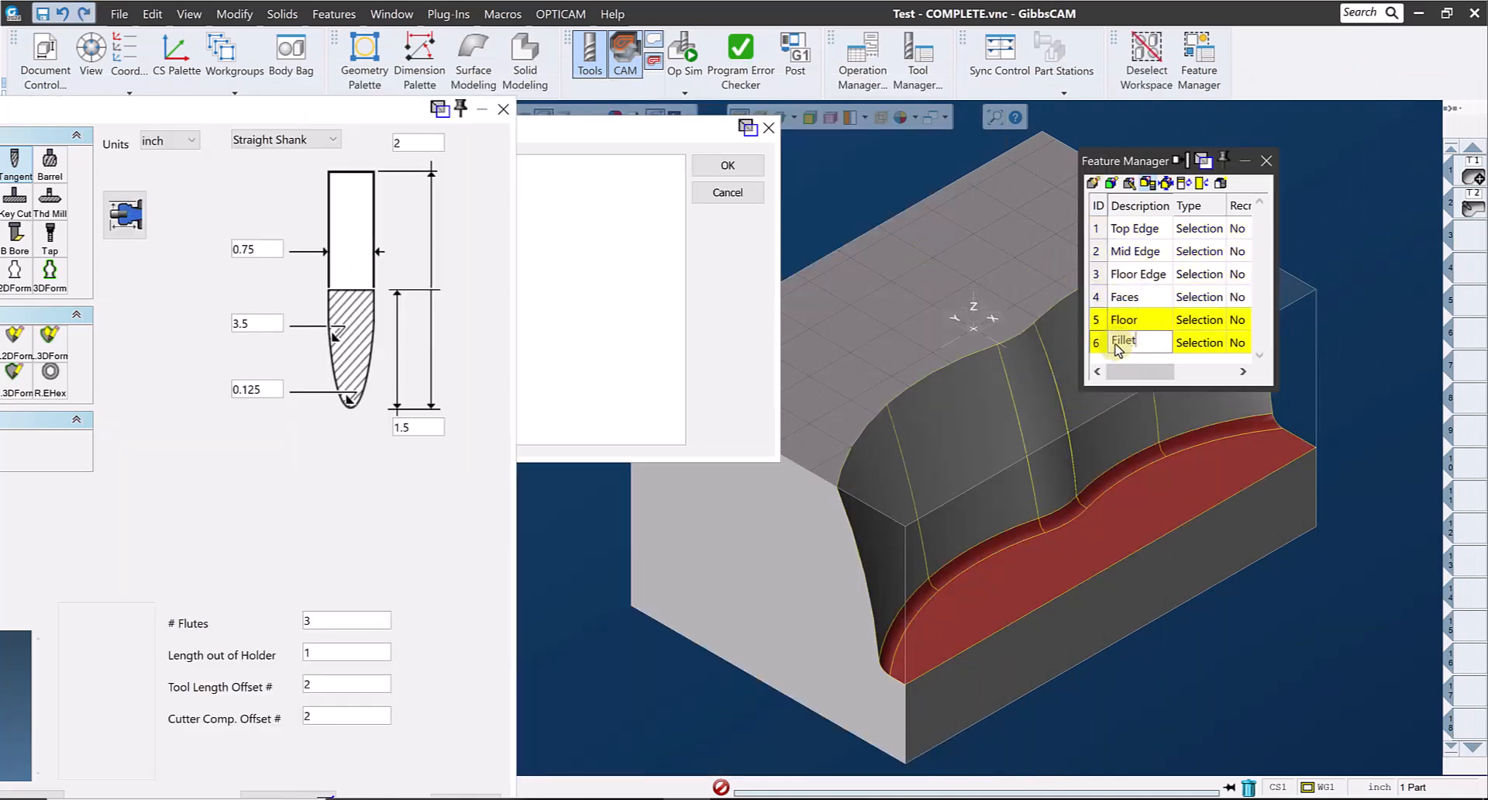
pyautogui.click(737, 166)
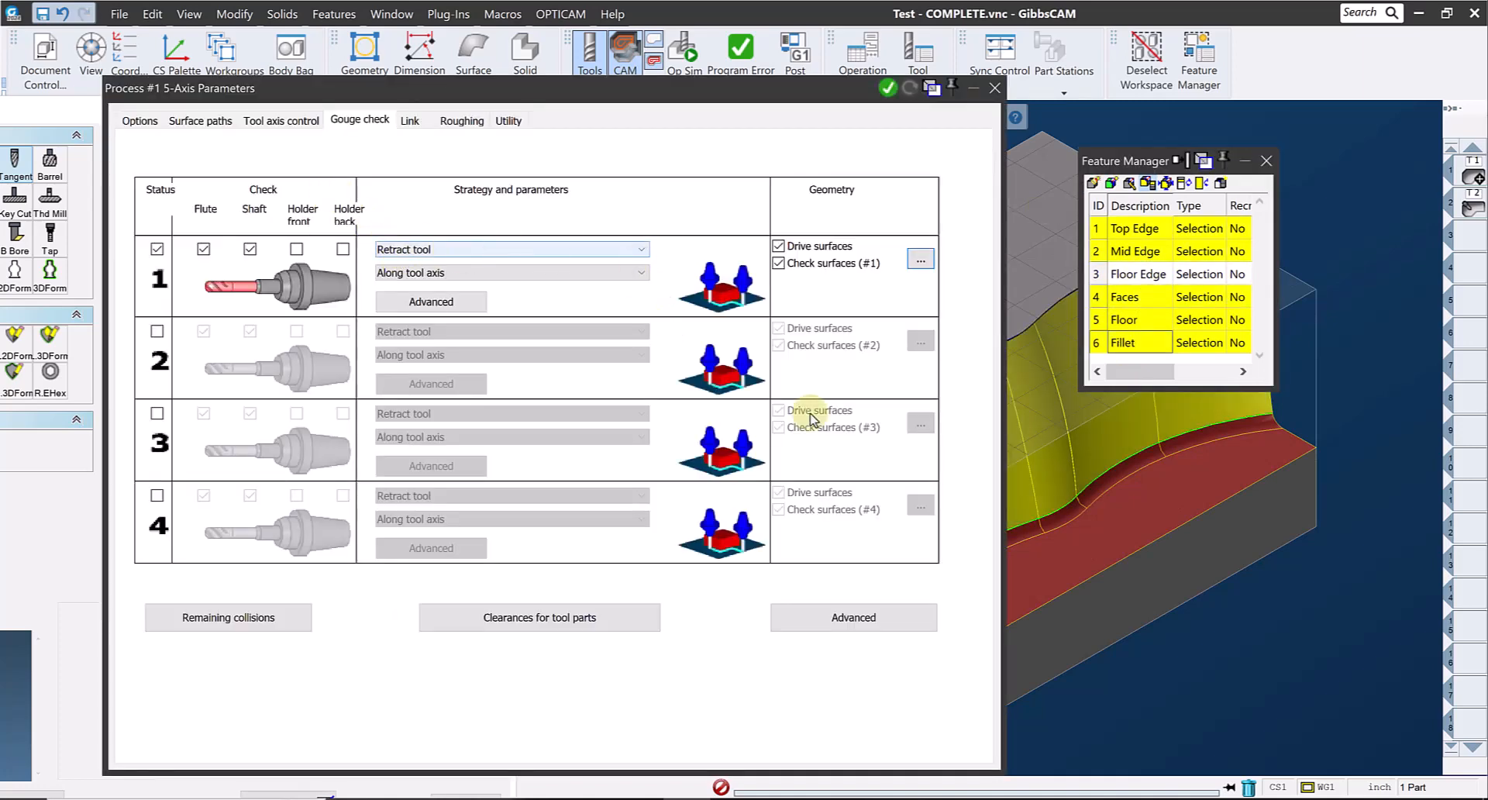
# Step: Set the toolpath links to use a lead-in for the first entry and a lead-out for the last exit
pyautogui.click(407, 122)
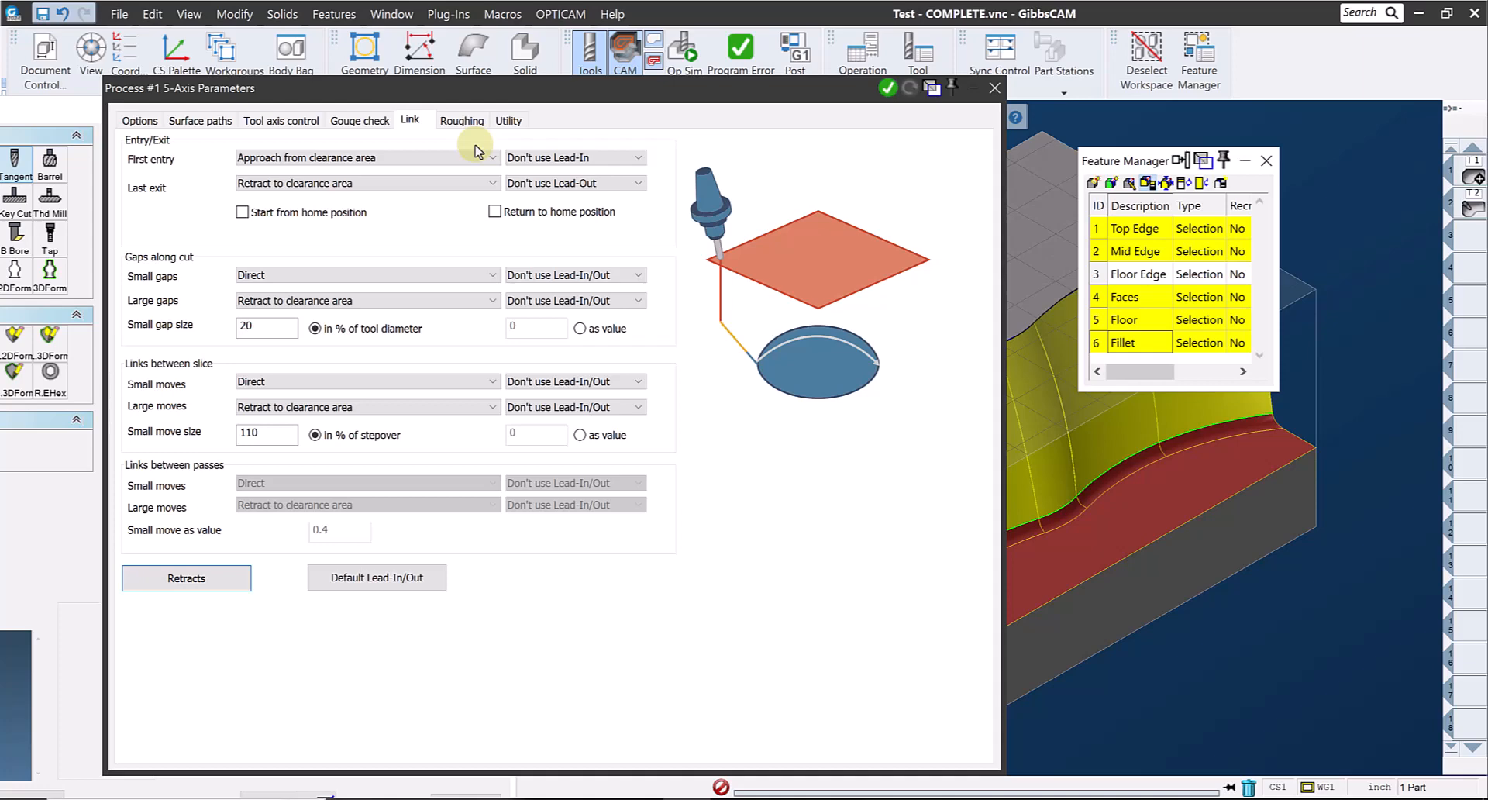
pyautogui.click(581, 155)
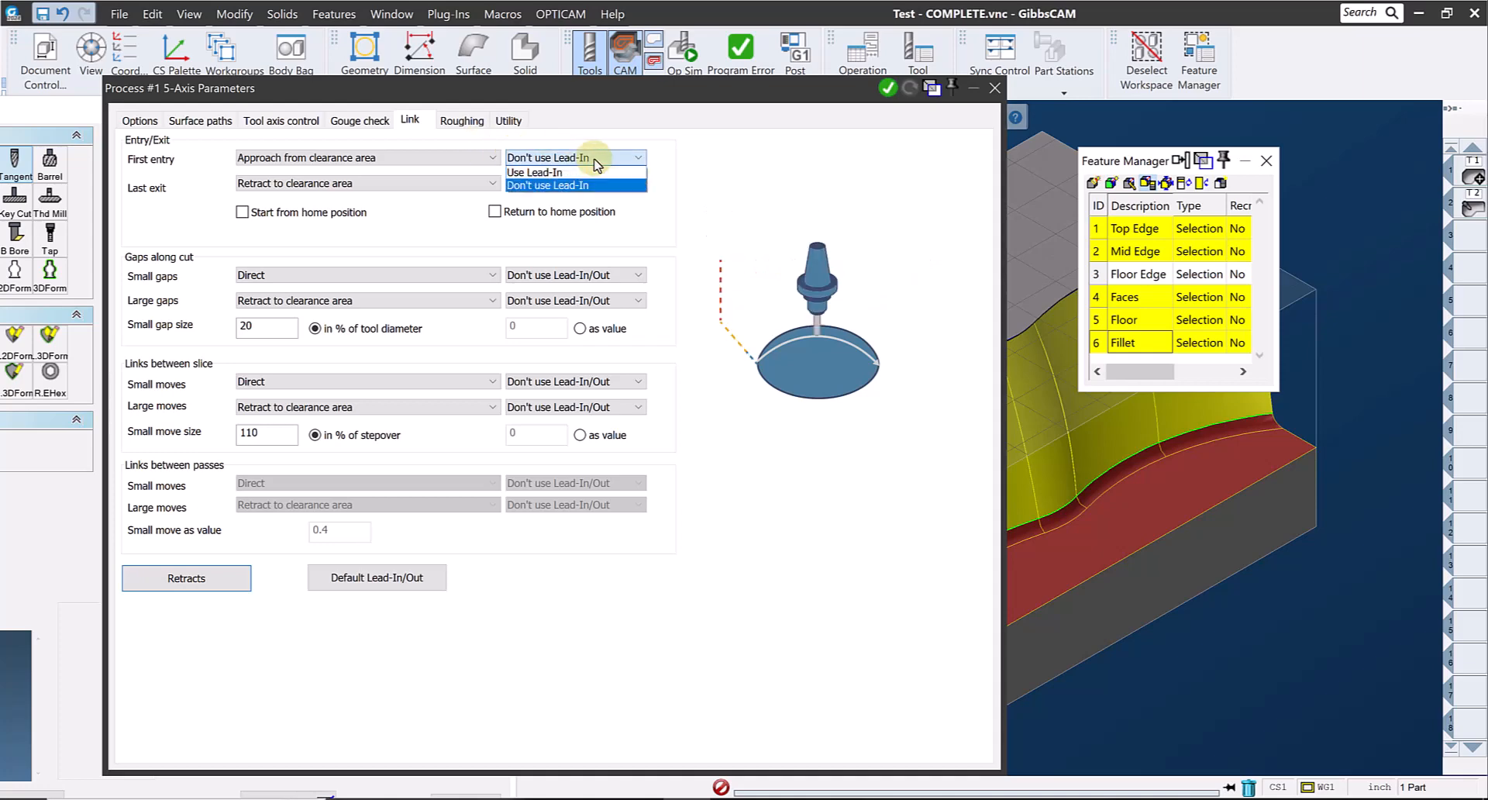
pyautogui.click(583, 172)
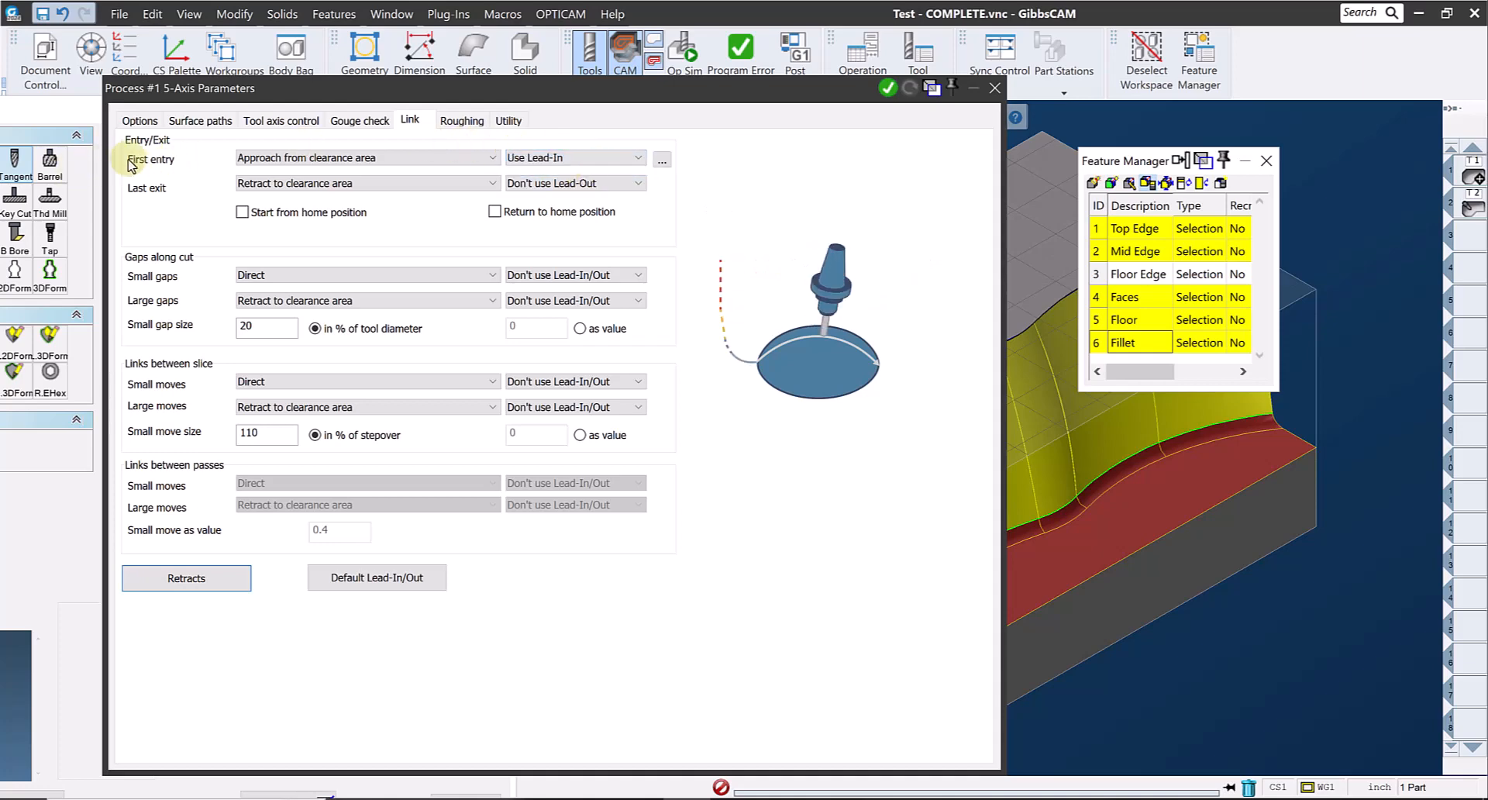
pyautogui.click(595, 184)
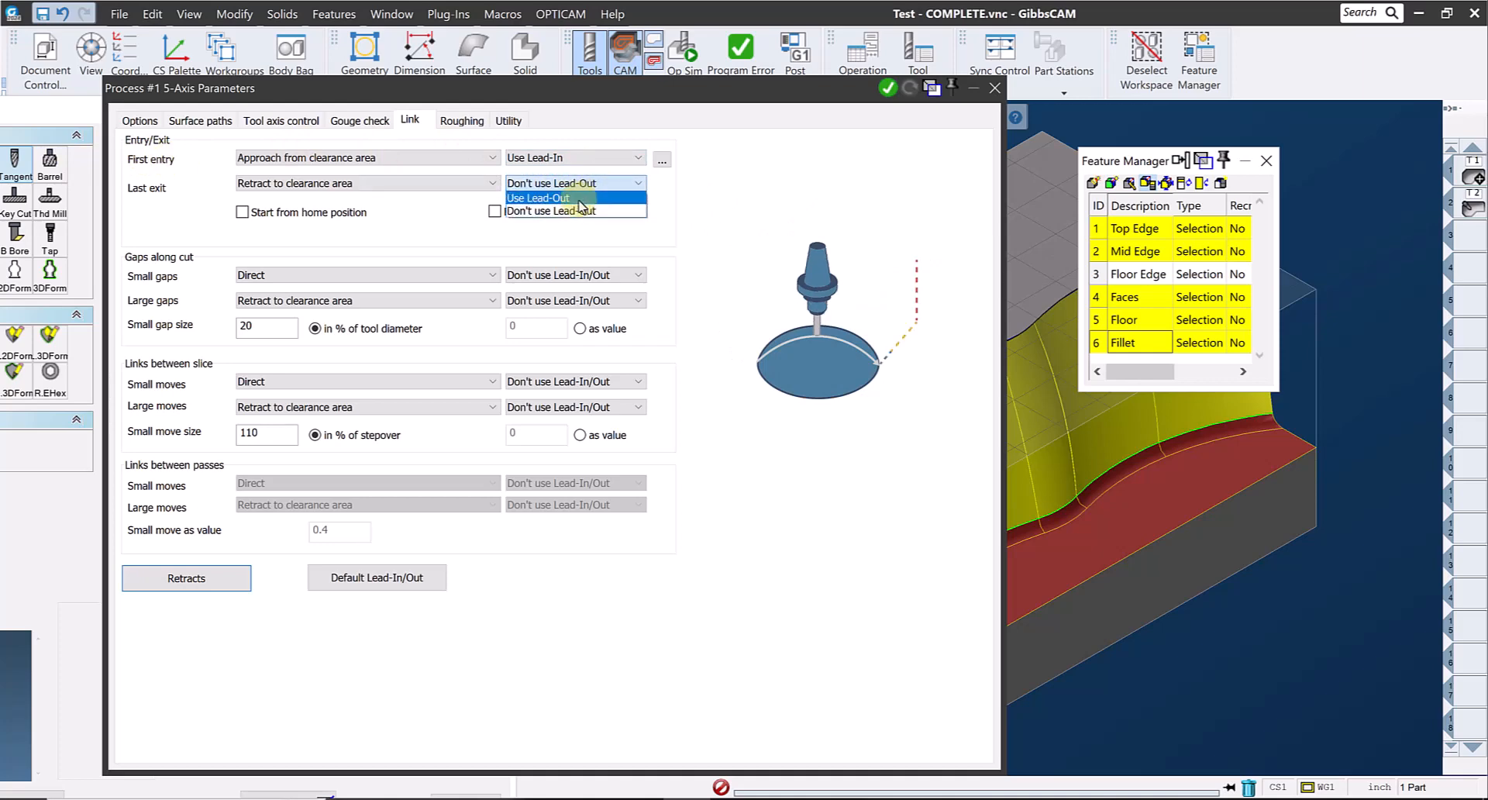
pyautogui.click(570, 198)
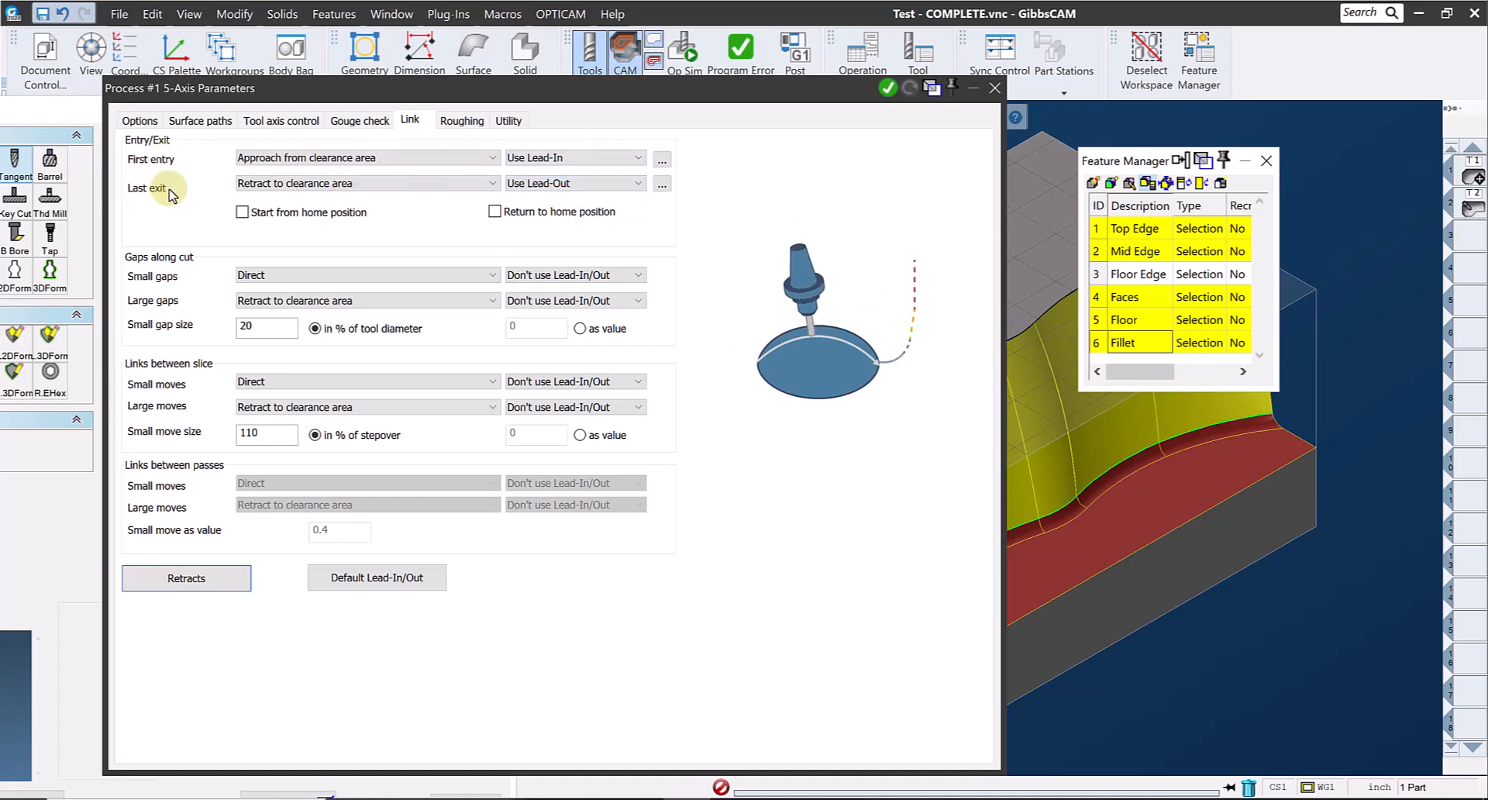
# Step: Set small gaps along the cut and small moves between slices to Follow surfaces
pyautogui.click(270, 277)
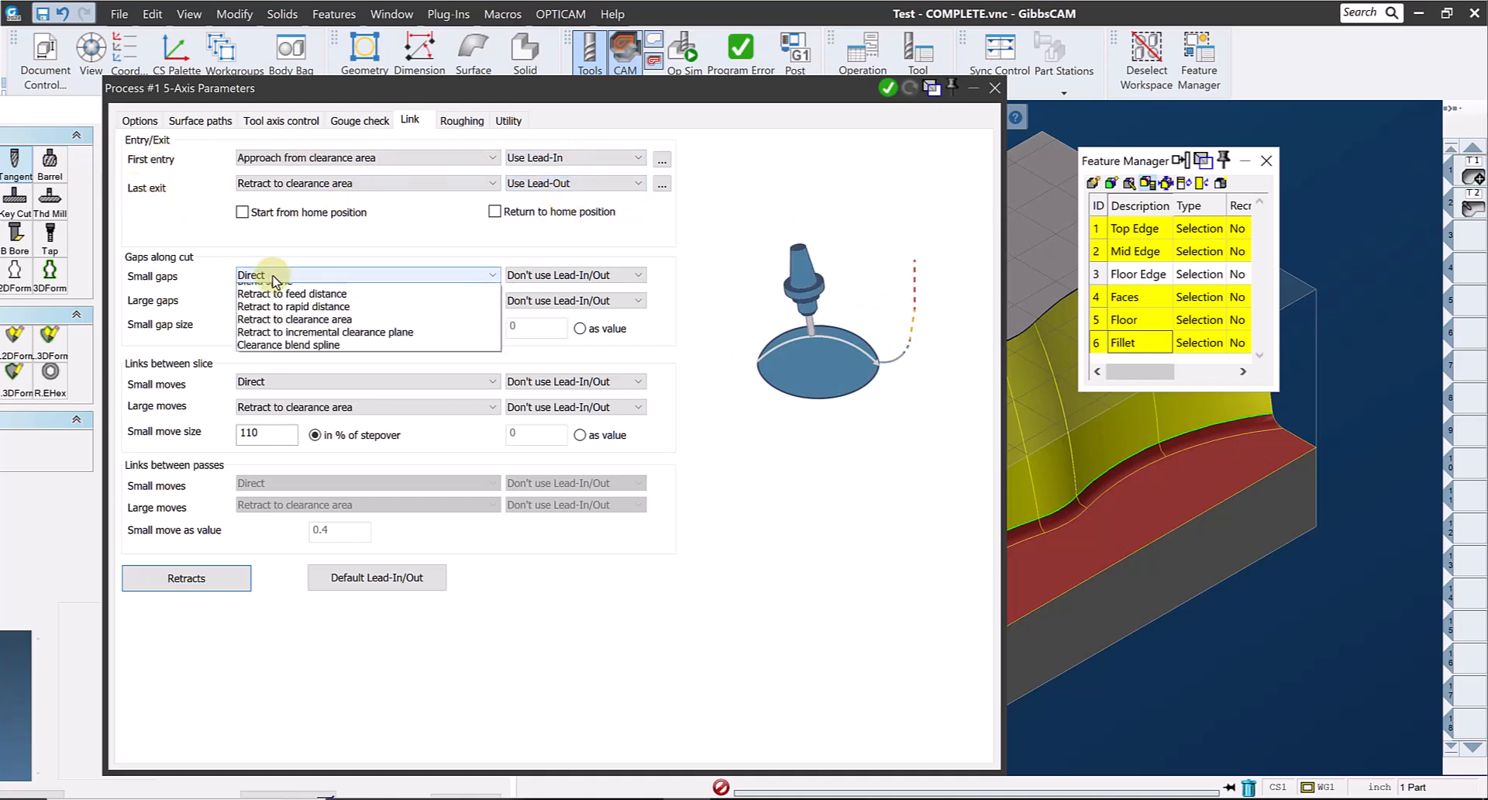
pyautogui.click(275, 303)
pyautogui.click(271, 382)
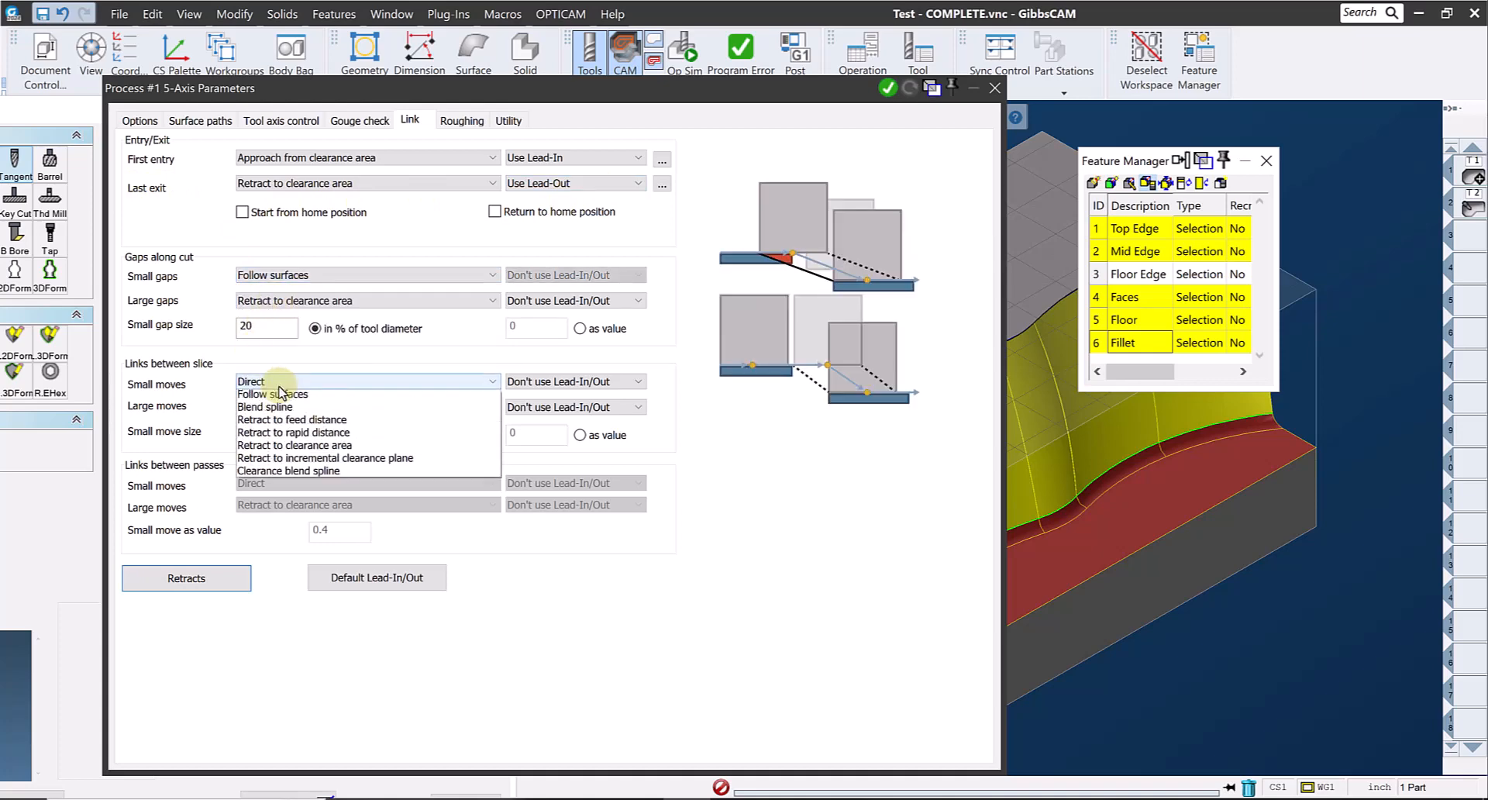
pyautogui.click(281, 410)
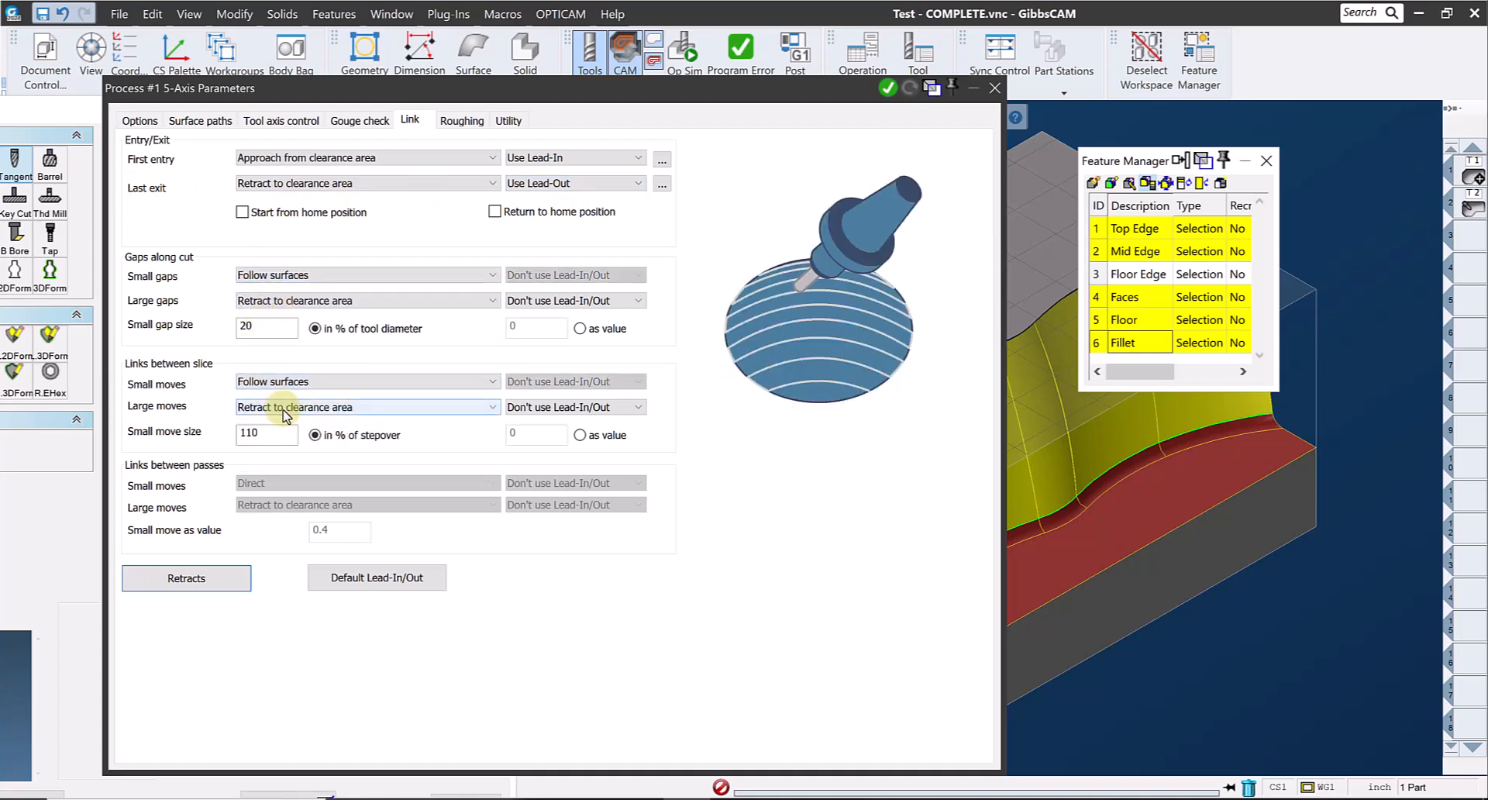
# Step: Set large moves between slices to Retract to rapid distance with Use Lead-In/Out
pyautogui.click(289, 409)
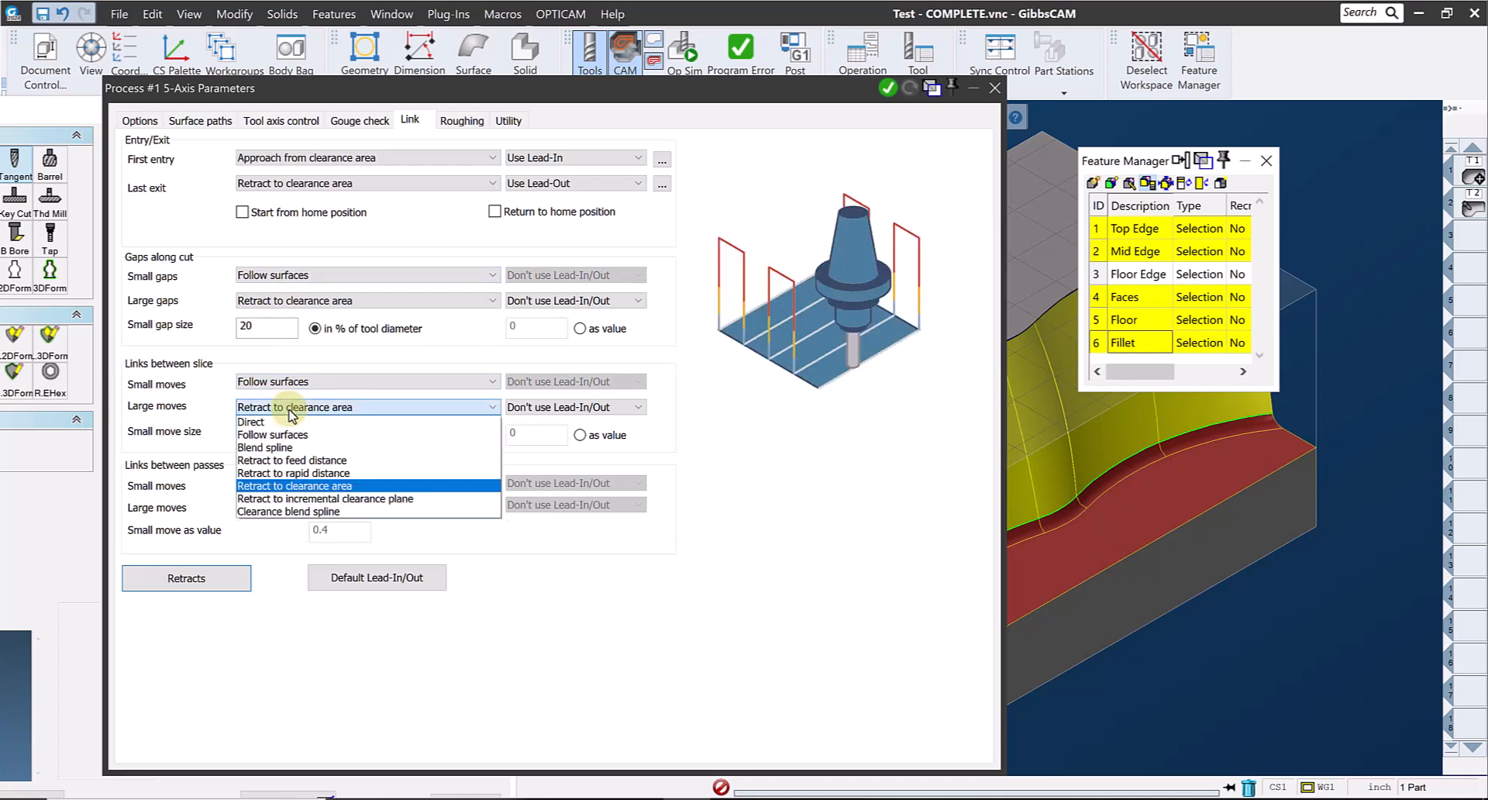
pyautogui.click(295, 474)
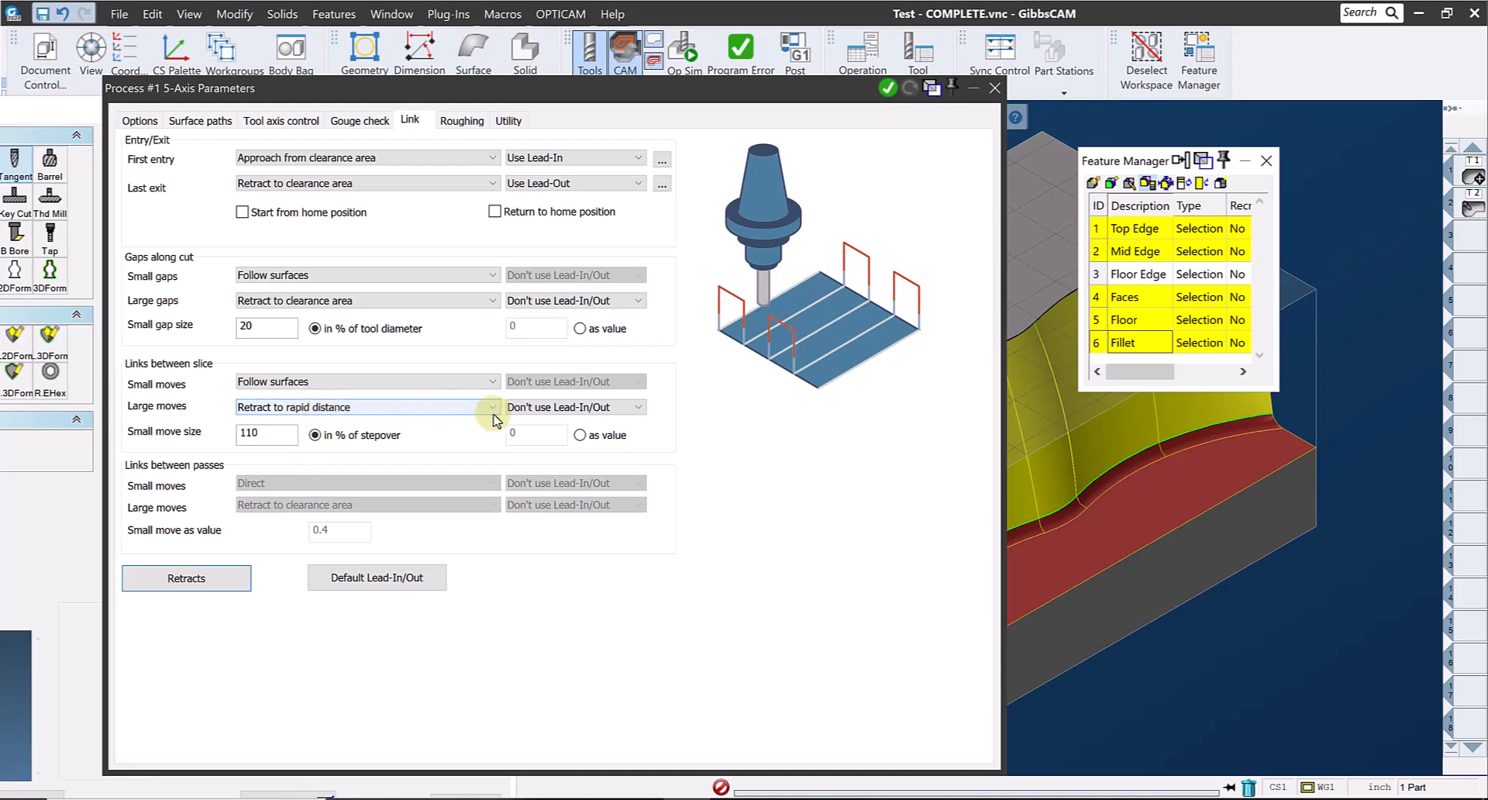
pyautogui.click(593, 413)
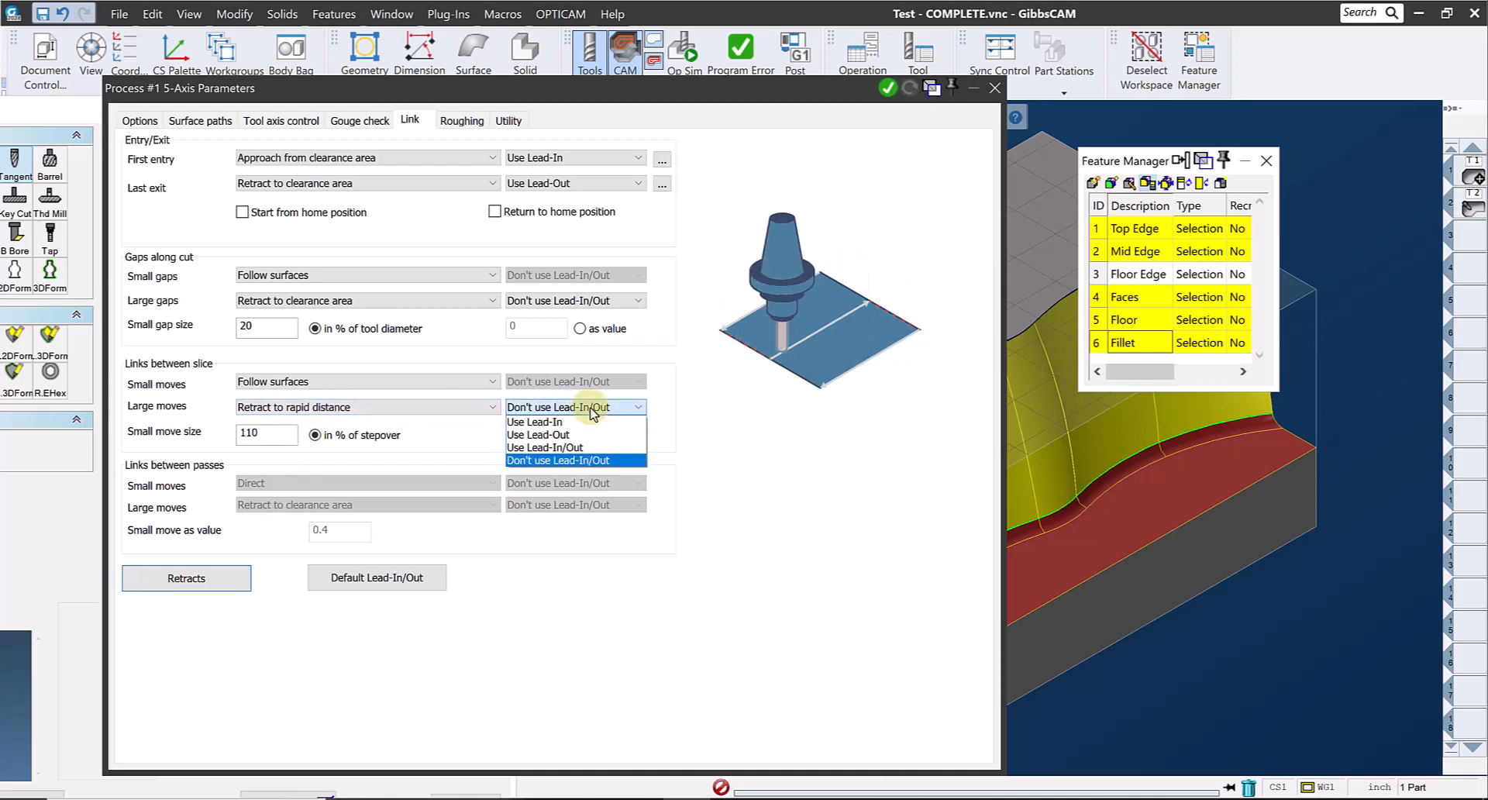
pyautogui.click(564, 451)
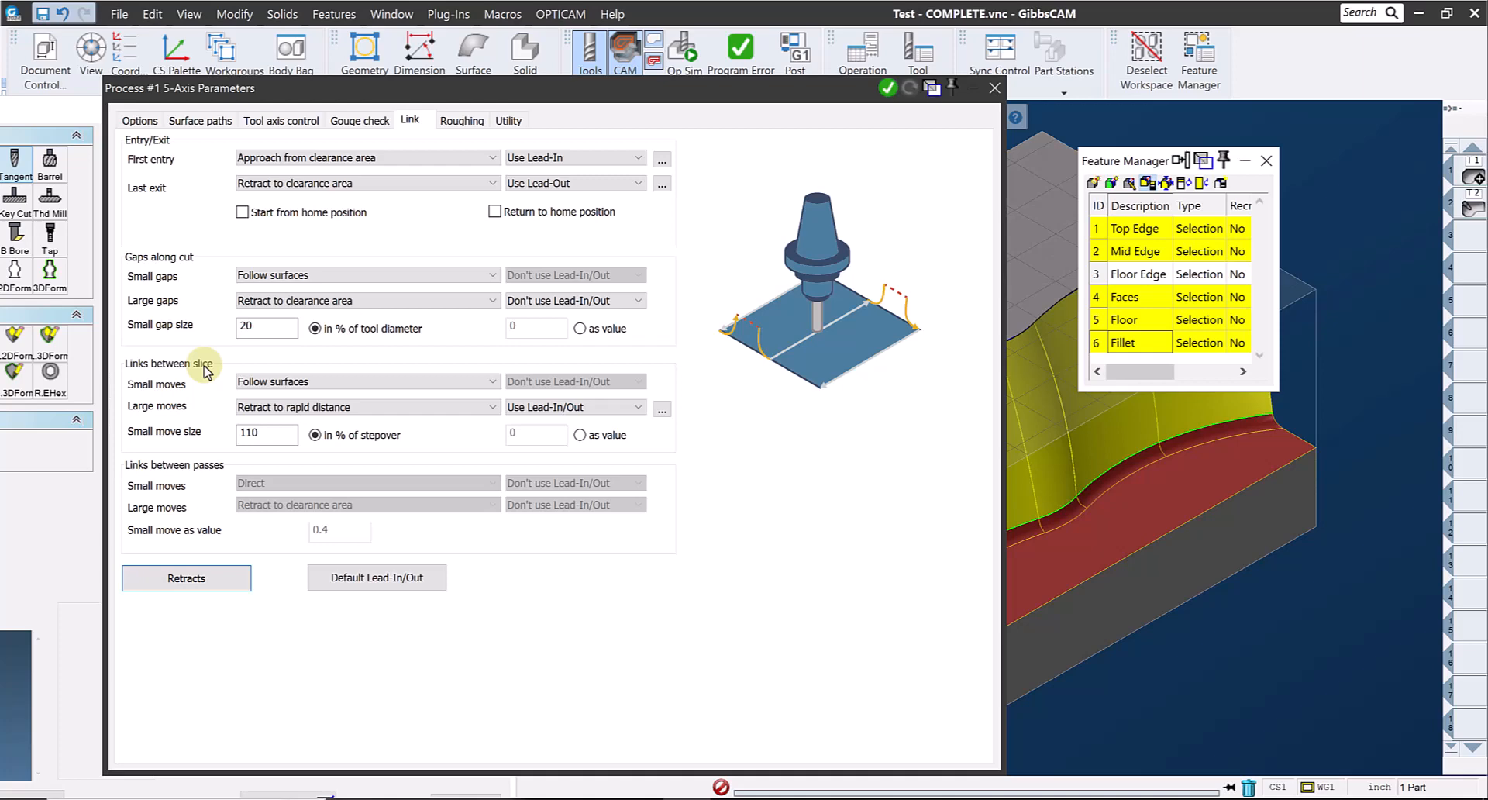
# Step: Set both the clearance area height and the incremental clearance plane height to 4 in the retract settings
pyautogui.click(194, 579)
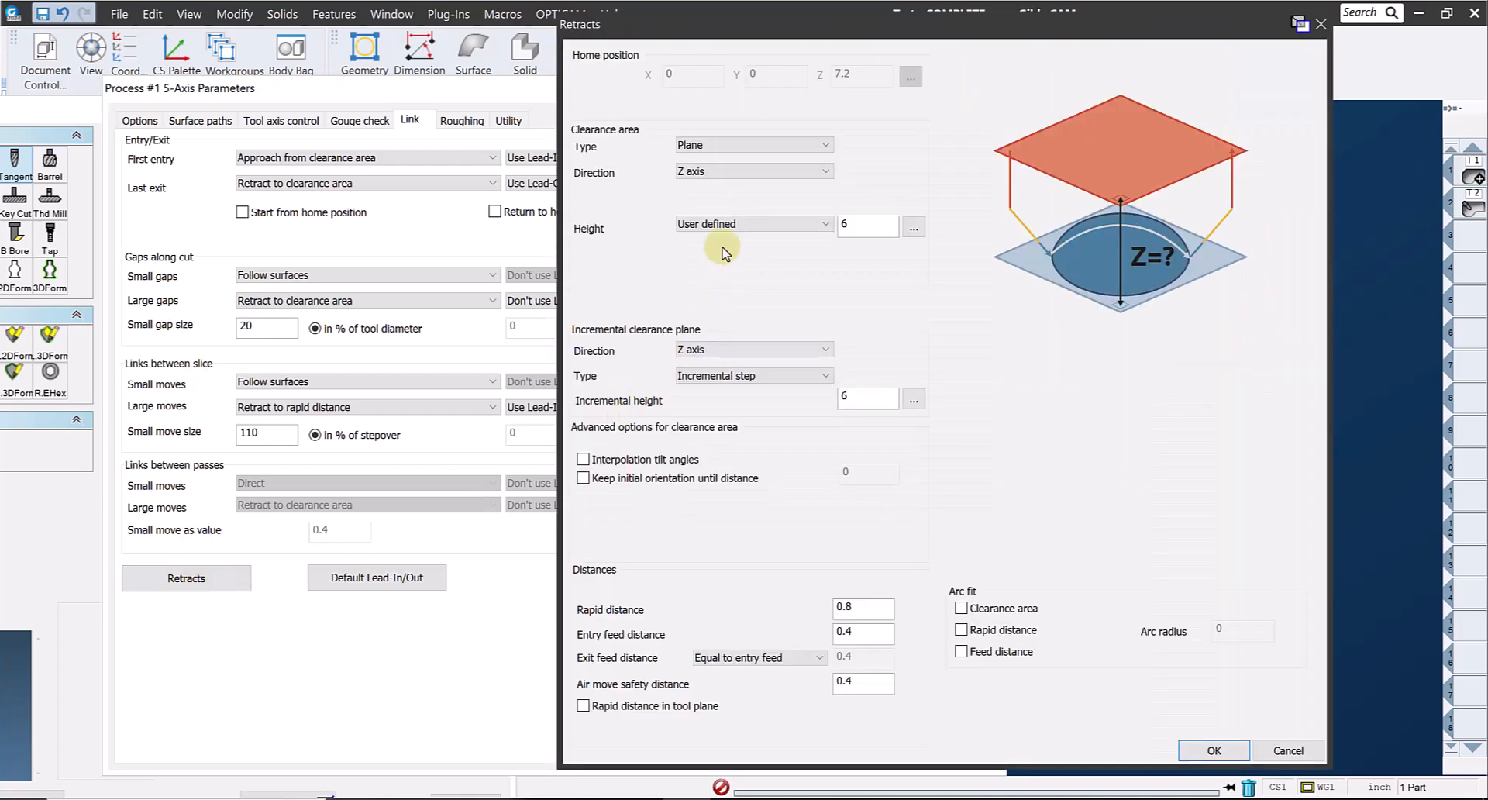
pyautogui.doubleClick(857, 224)
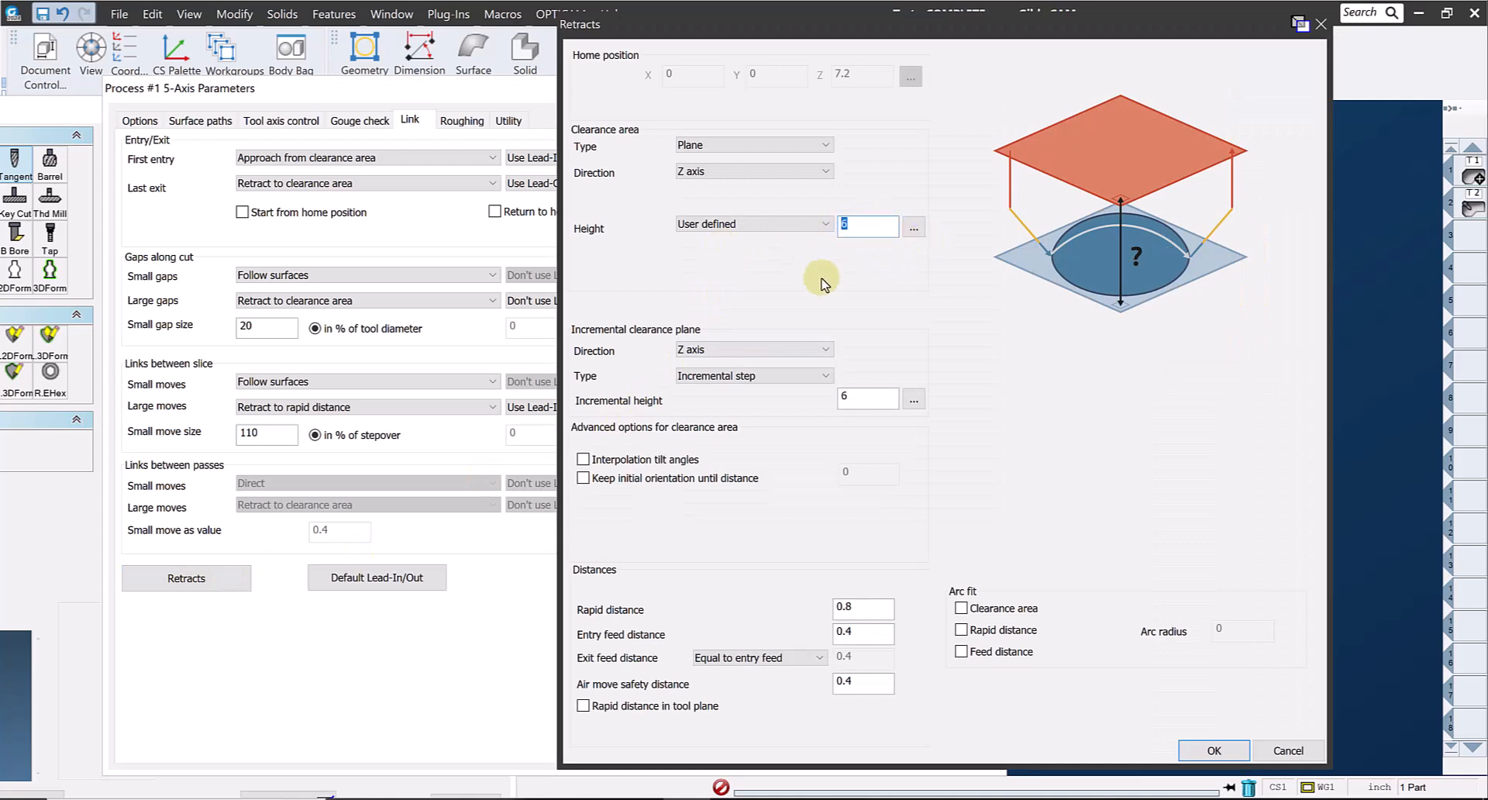
pyautogui.write('4')
pyautogui.doubleClick(854, 395)
pyautogui.write('4')
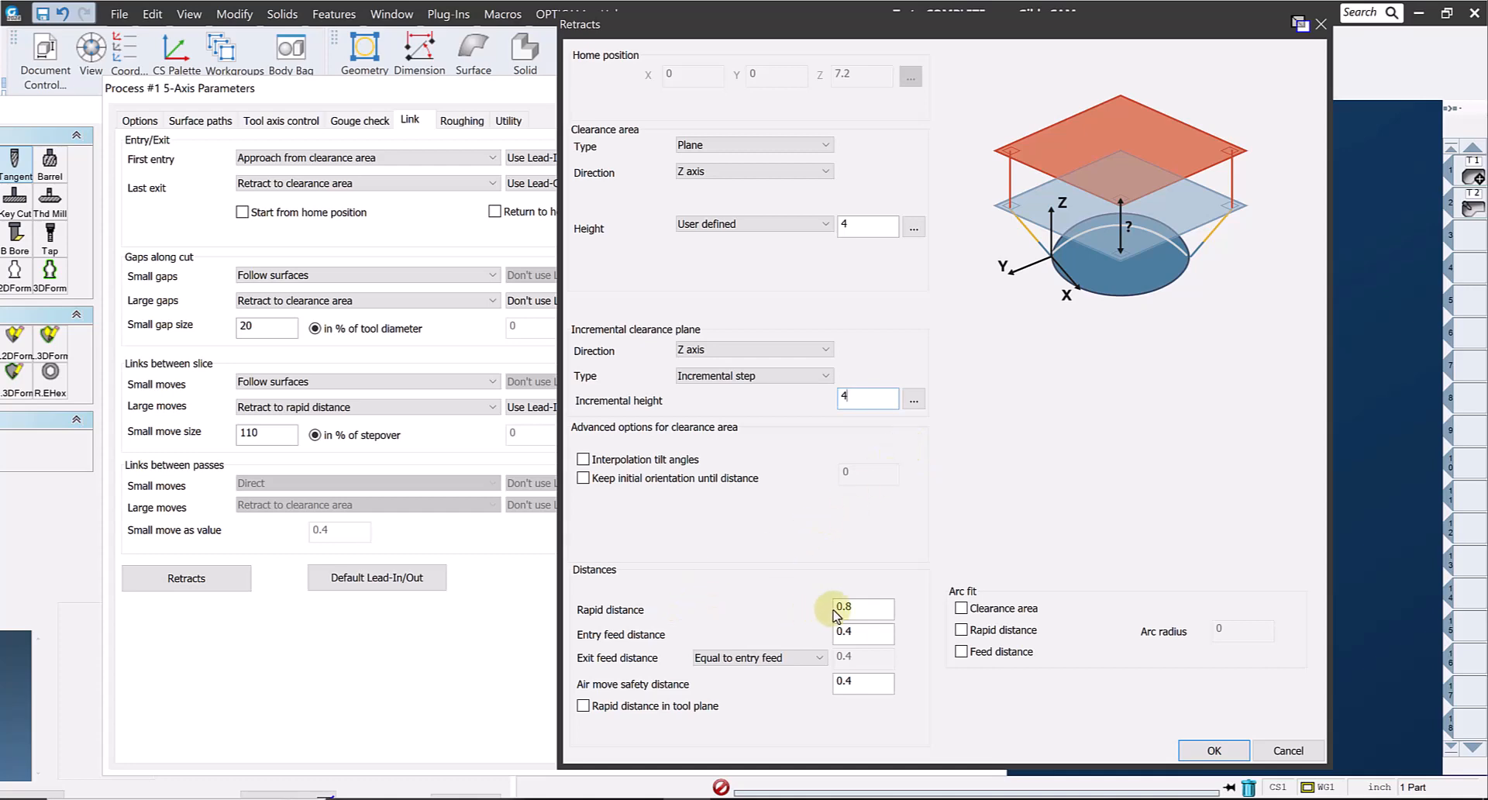
# Step: Set the rapid distance to .5 and the entry feed distance to .25
pyautogui.doubleClick(861, 606)
pyautogui.write('.5')
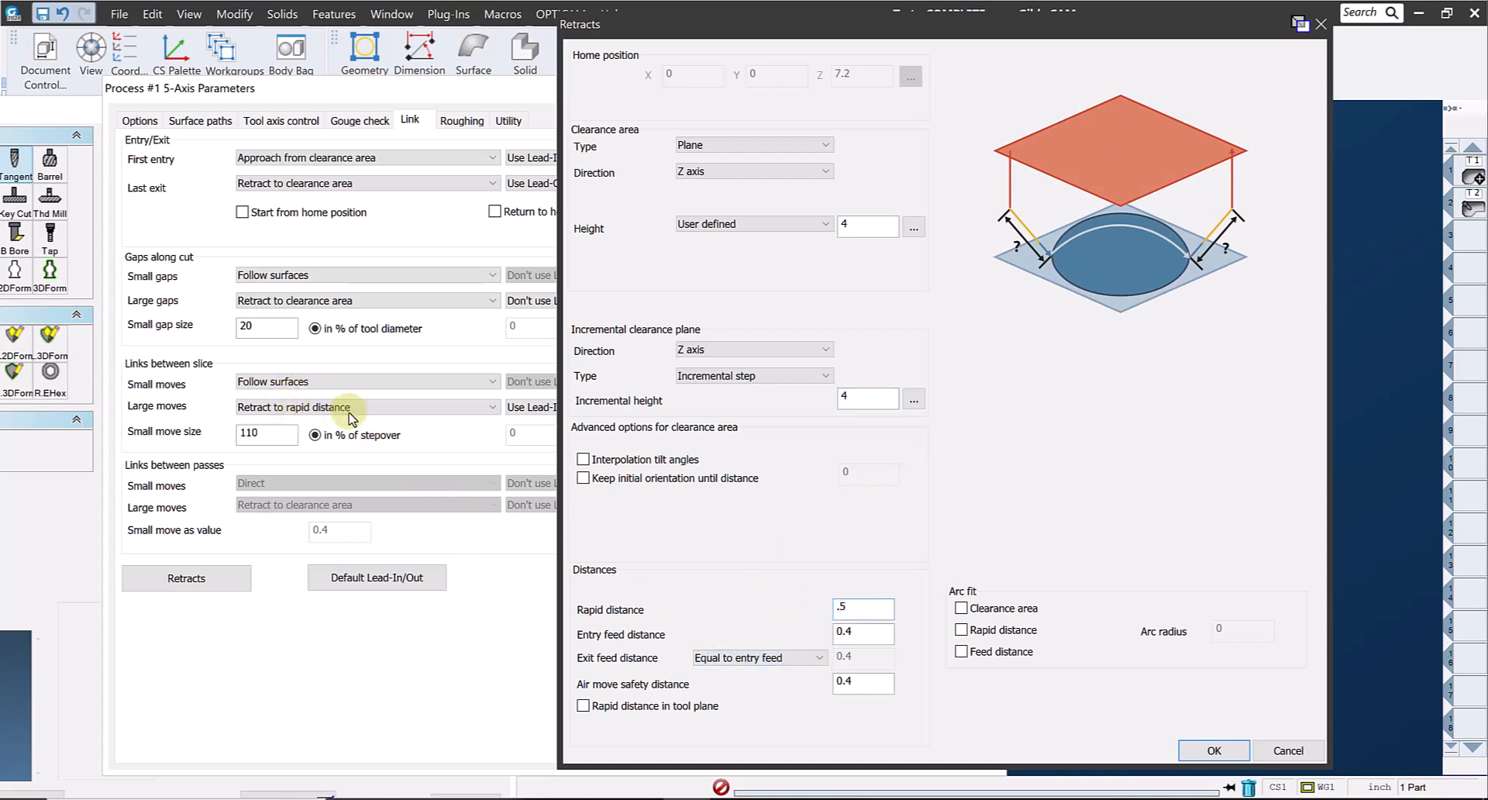
pyautogui.doubleClick(857, 632)
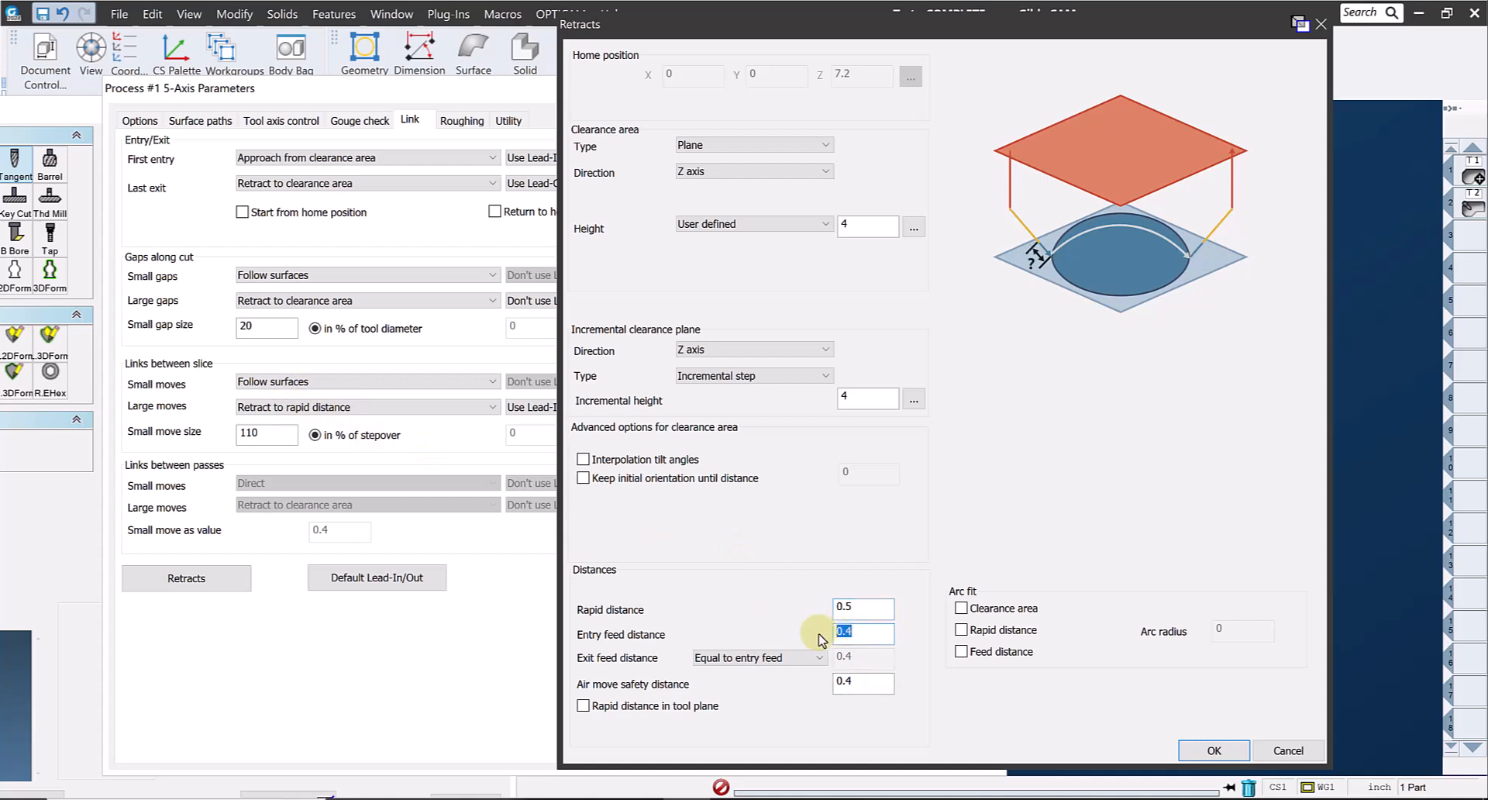
pyautogui.write('.25')
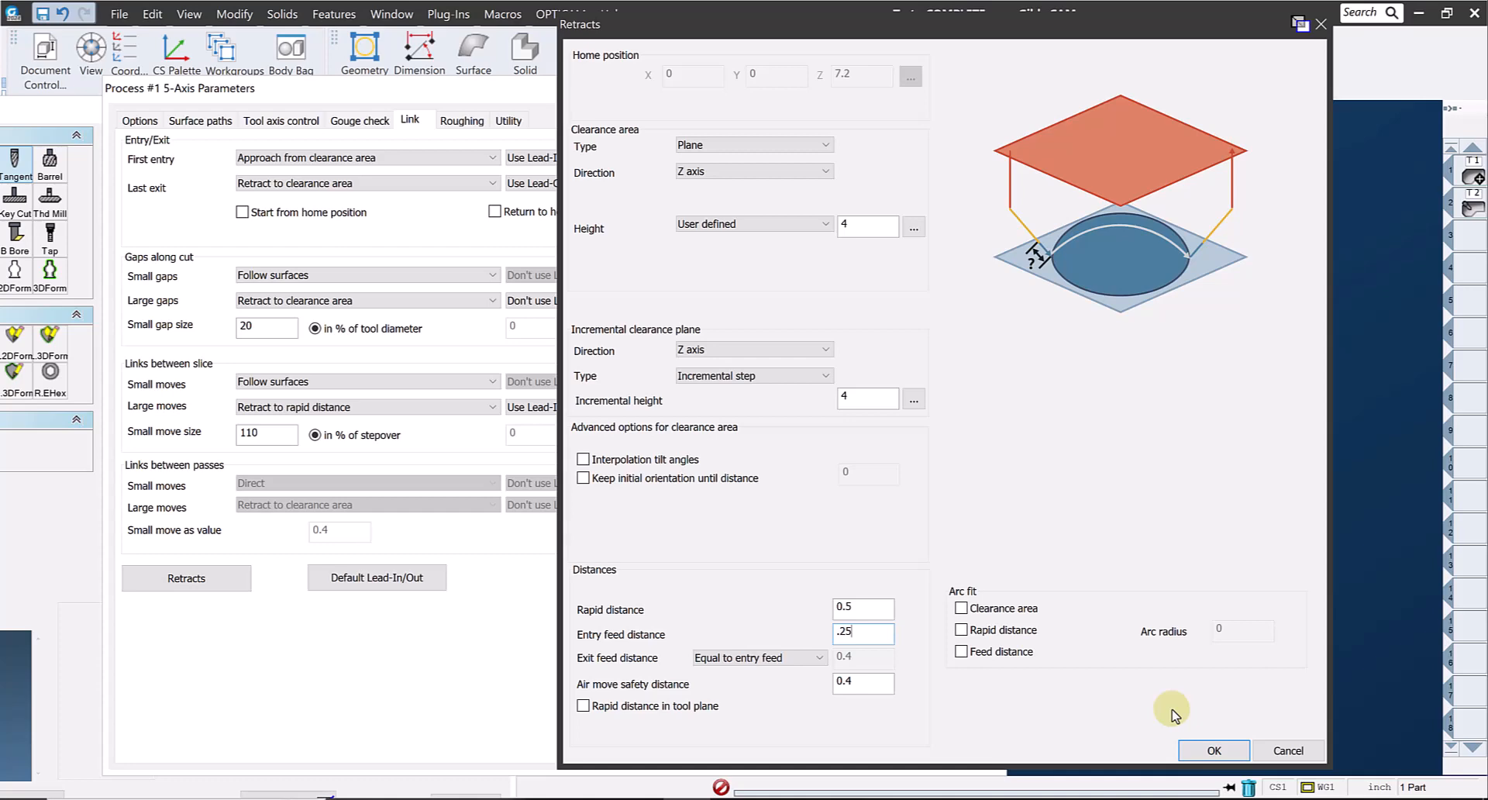
# Step: Accept the retracts and set the default lead-in to a vertical tangent arc with a 45 arc sweep and 100% arc diameter / tool diameter
pyautogui.click(1212, 752)
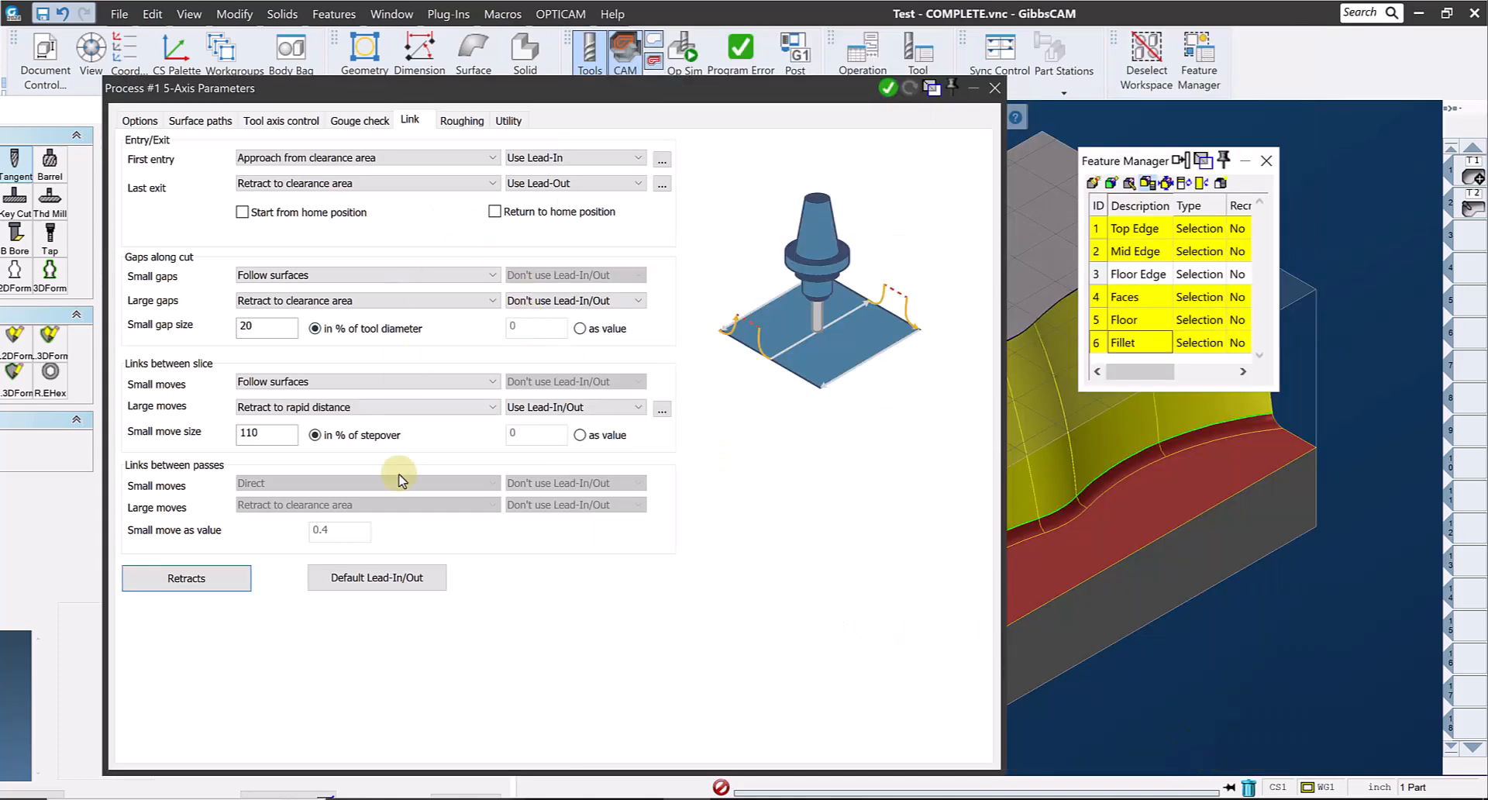
pyautogui.click(383, 577)
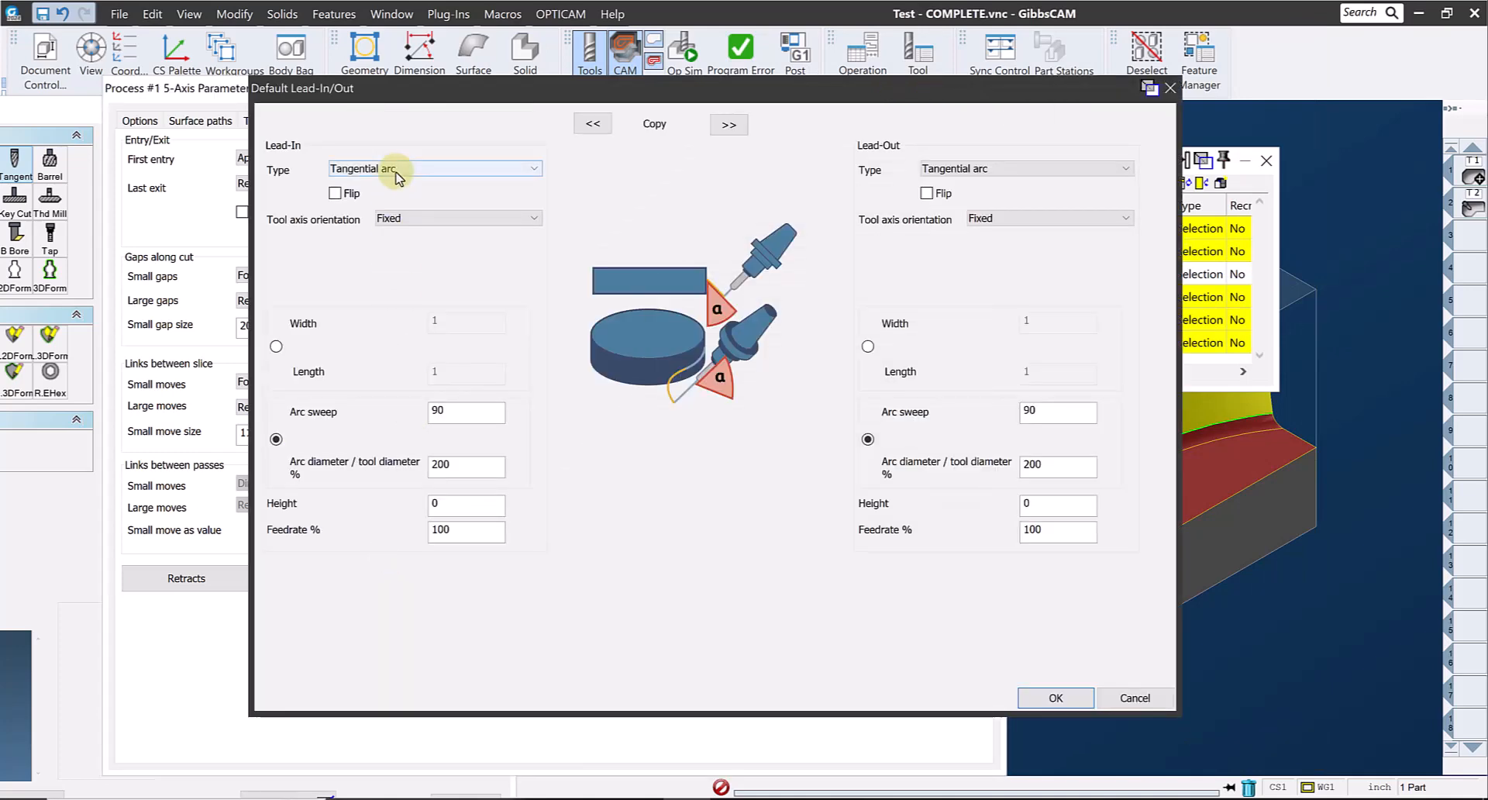
pyautogui.click(393, 169)
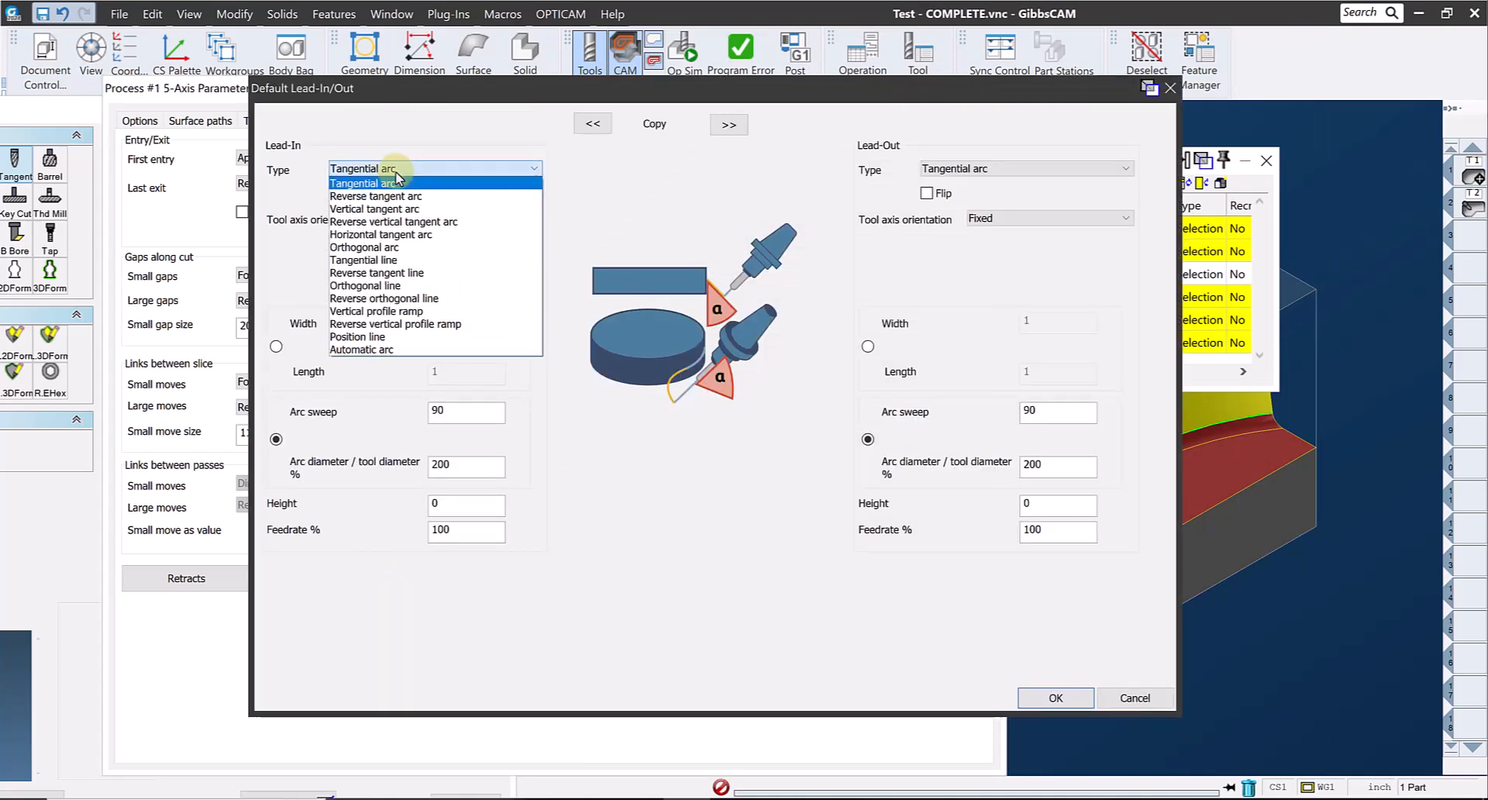
pyautogui.click(397, 210)
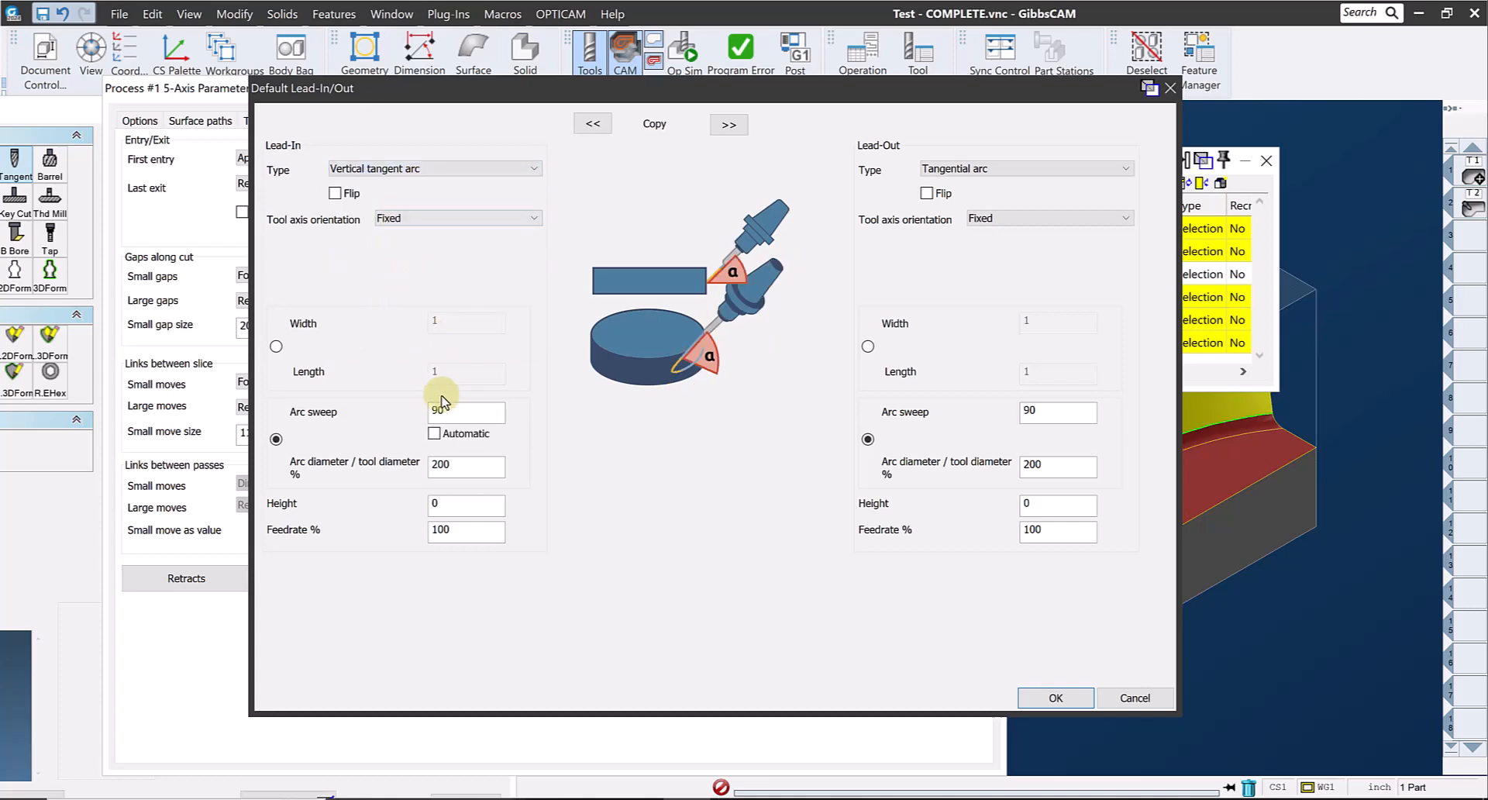
pyautogui.moveTo(444, 411); pyautogui.dragTo(419, 417)
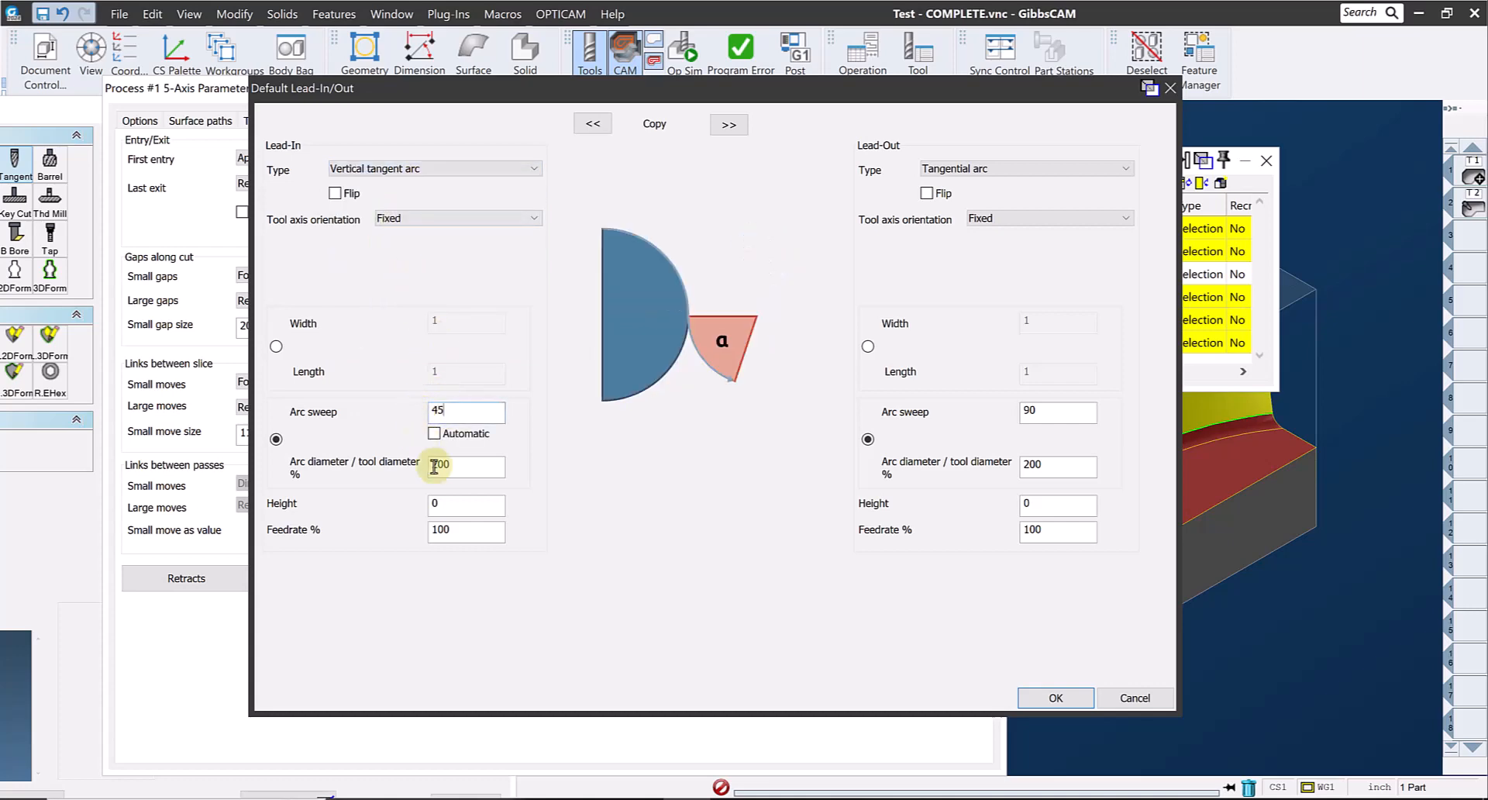
pyautogui.moveTo(459, 469); pyautogui.dragTo(382, 453)
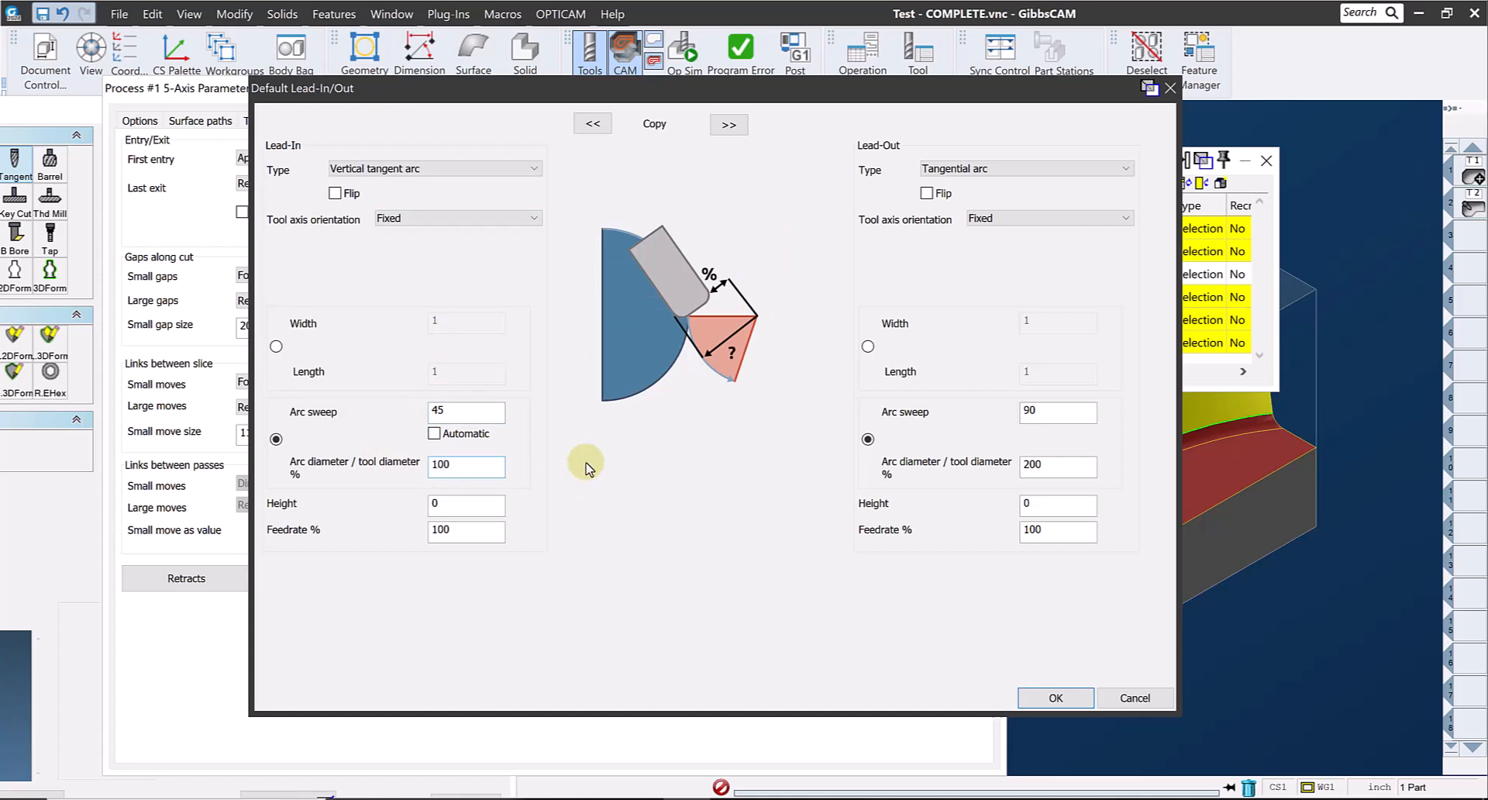
# Step: Copy the lead-in settings to the lead-out and generate the 5-axis toolpath
pyautogui.click(729, 126)
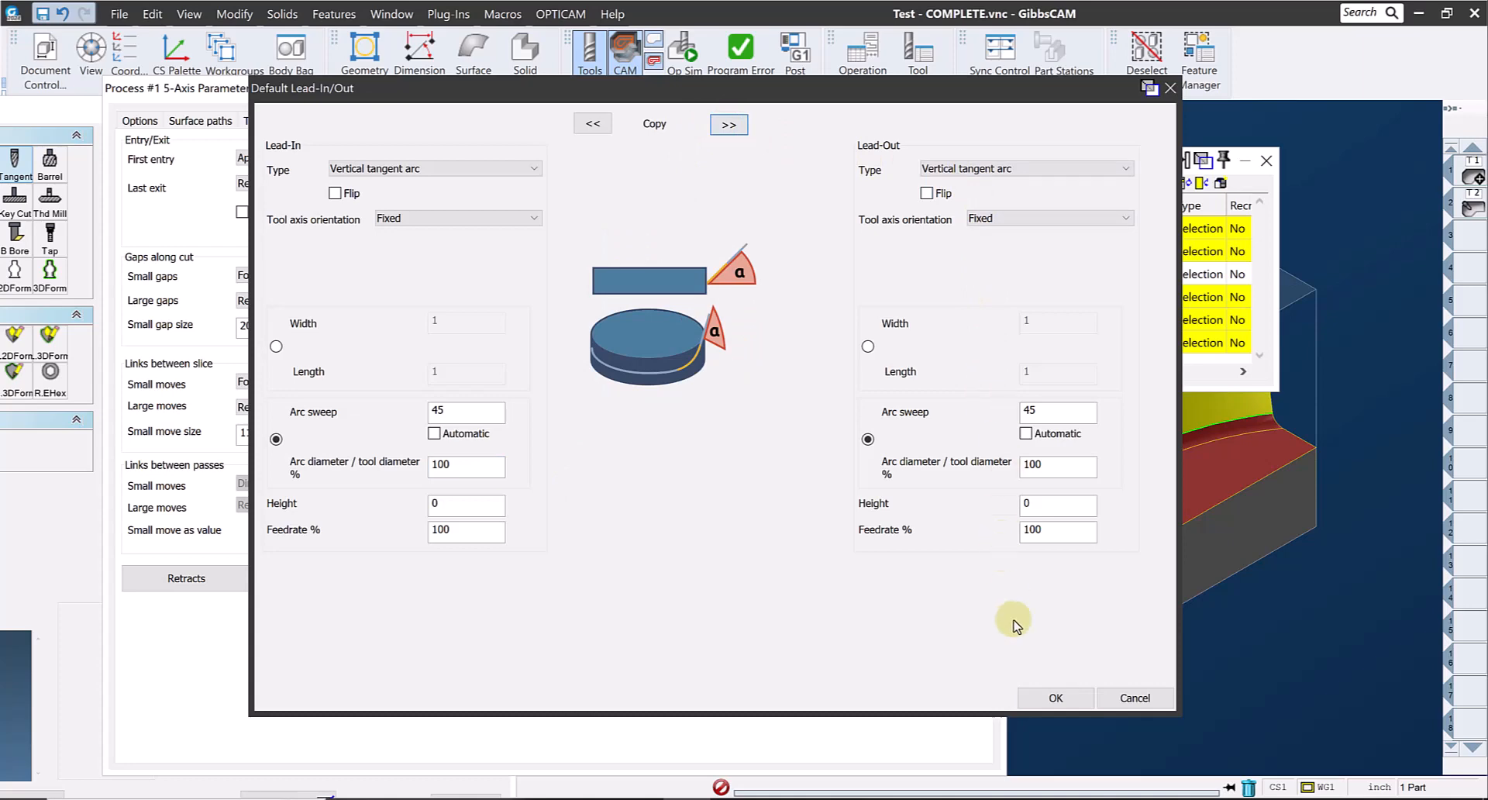
pyautogui.click(1055, 698)
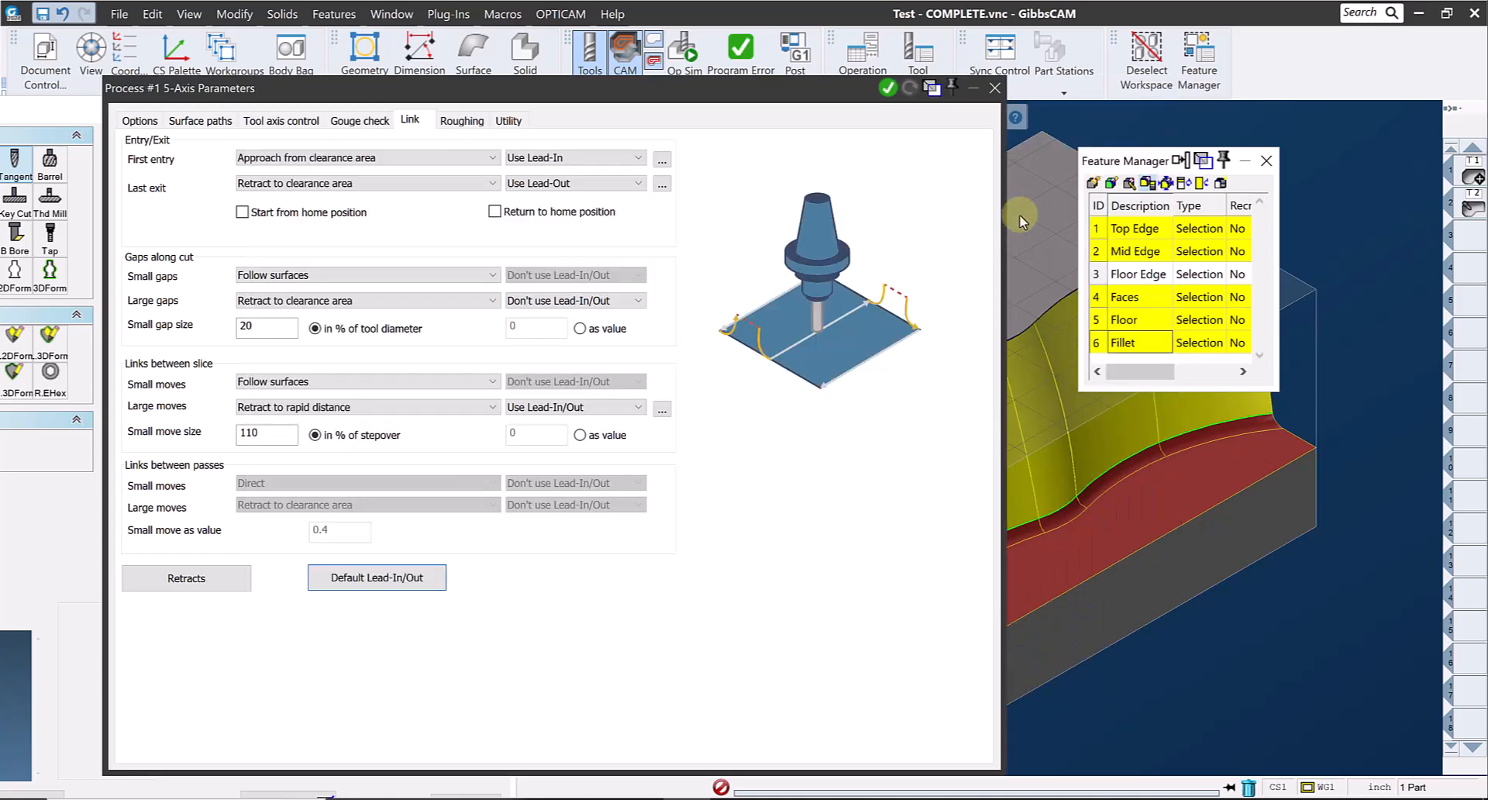
pyautogui.click(888, 90)
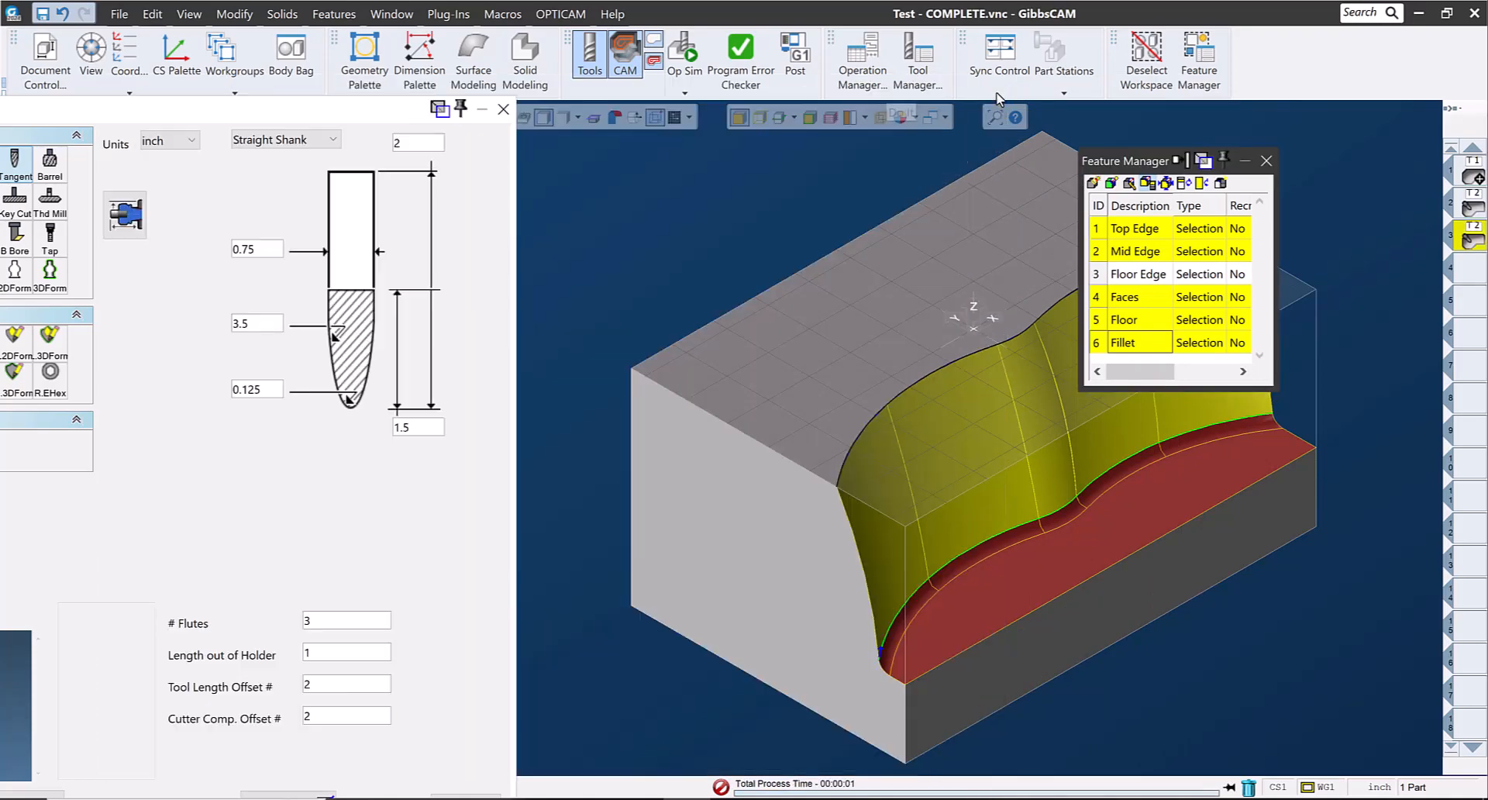
# Step: Examine the generated toolpath and its link moves along the curved faces from several angles
pyautogui.moveTo(988, 615); pyautogui.dragTo(542, 604, button='middle')
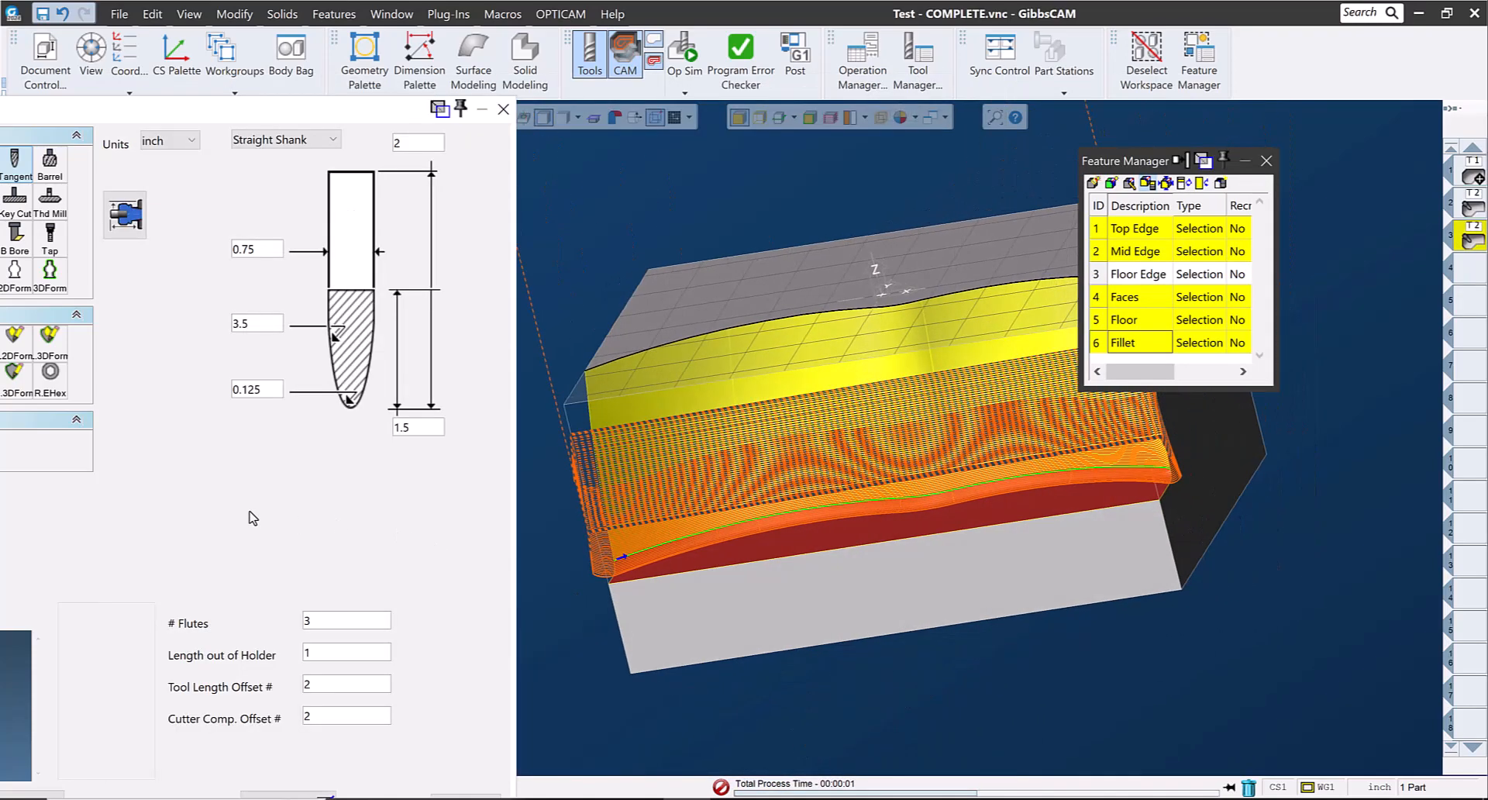
pyautogui.moveTo(959, 592); pyautogui.dragTo(595, 535, button='middle')
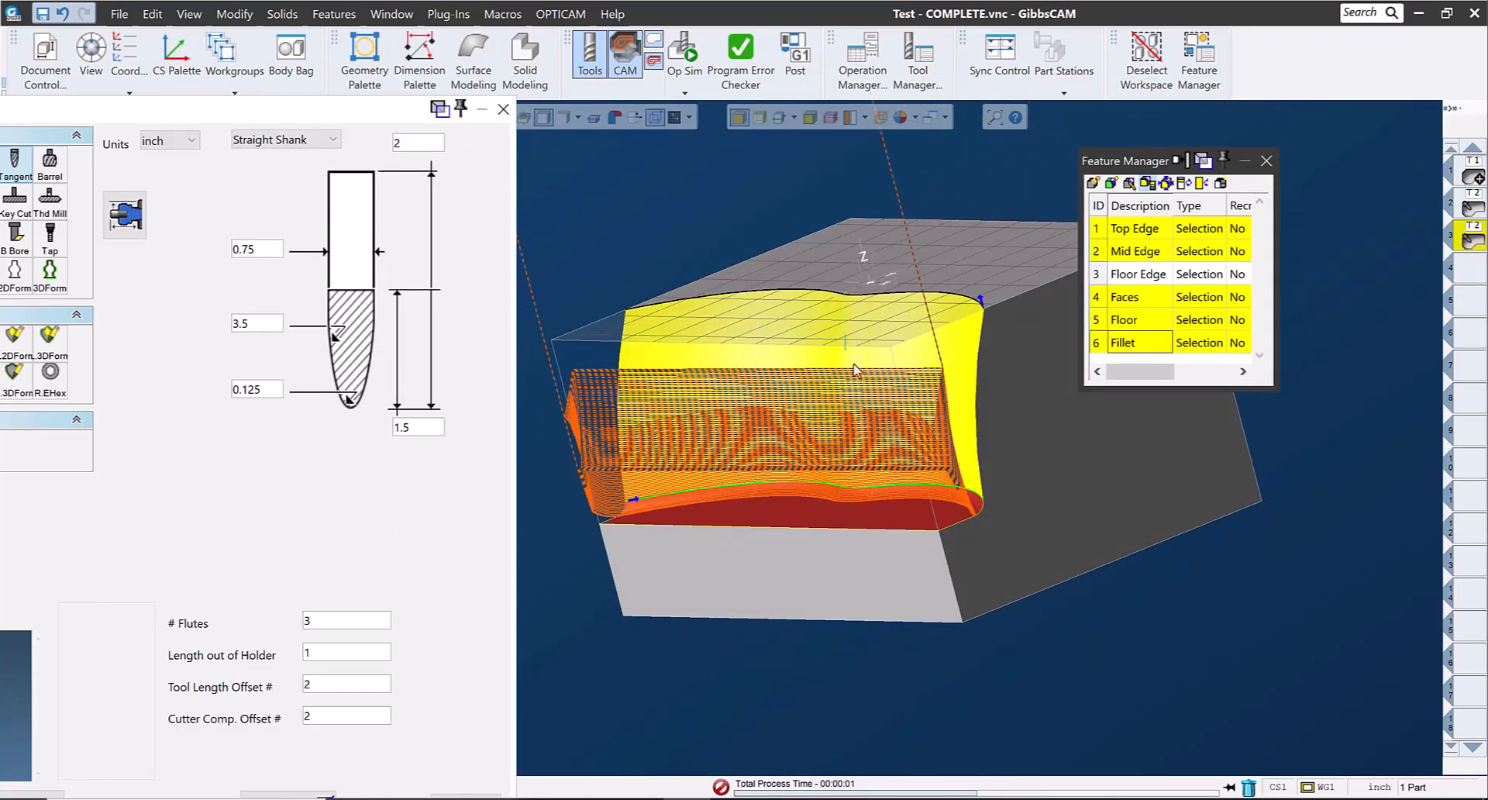
pyautogui.scroll(5, 989, 562)
pyautogui.moveTo(989, 562)
pyautogui.mouseDown(button='middle')
pyautogui.moveTo(936, 590)
pyautogui.moveTo(796, 589)
pyautogui.moveTo(1038, 593)
pyautogui.moveTo(993, 575)
pyautogui.mouseUp(button='middle')
pyautogui.scroll(-5, 803, 556)
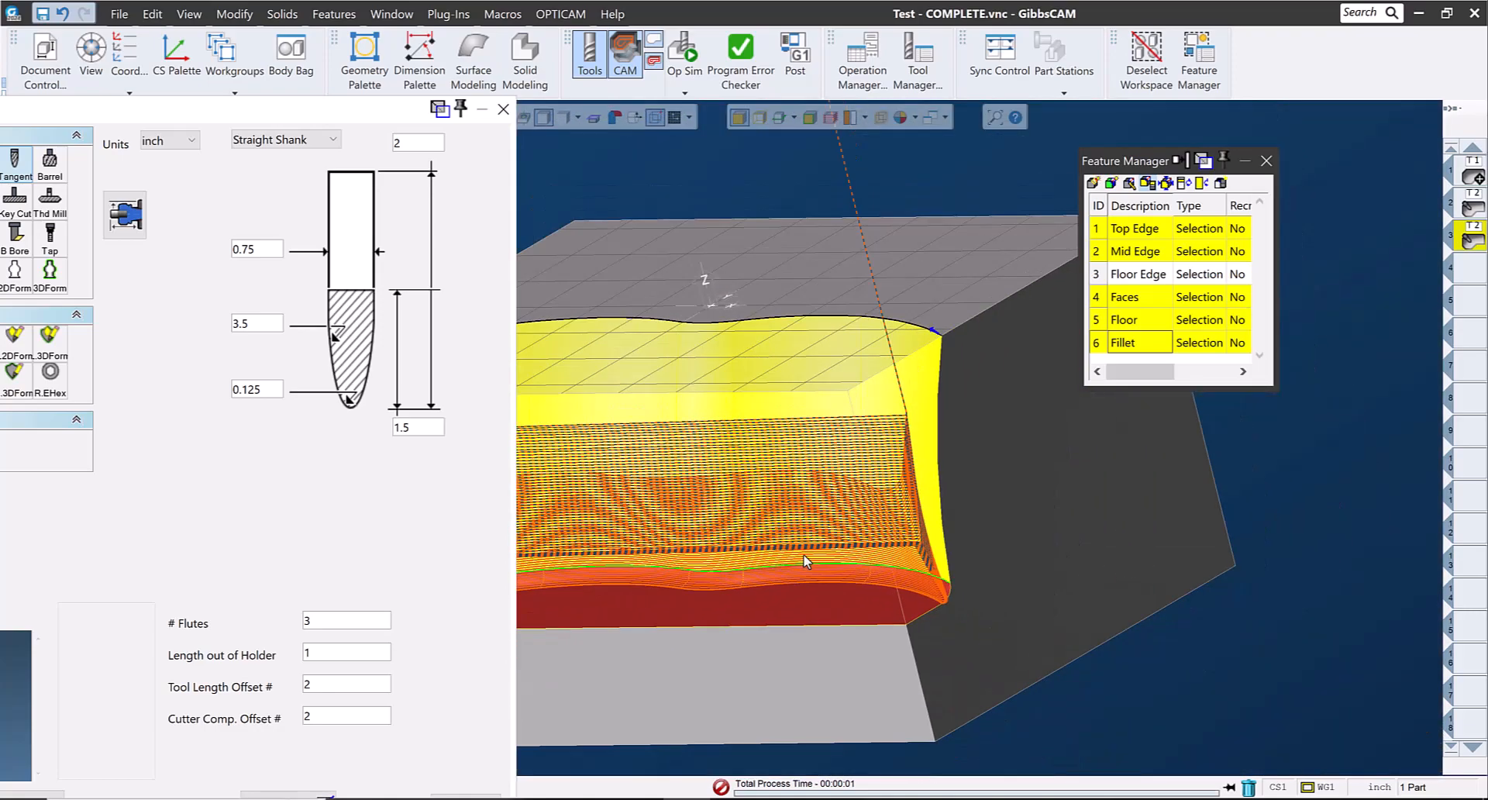
pyautogui.hotkey('ctrl', 'i')
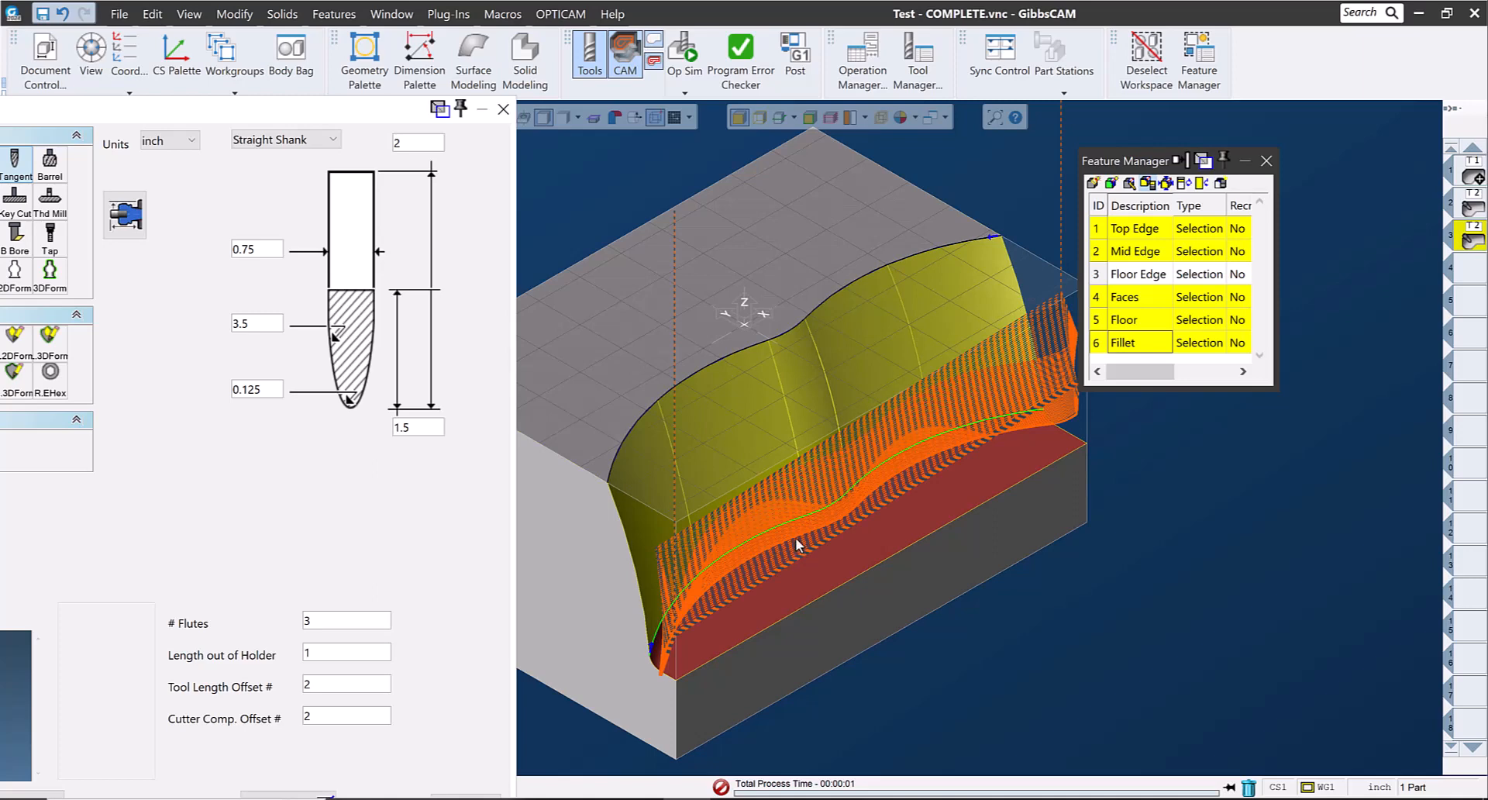
# Step: Close the tool definition, reopen the 5-axis process's retract settings, and set the rapid distance and entry feed distance to 0
pyautogui.moveTo(1150, 165); pyautogui.dragTo(1312, 118)
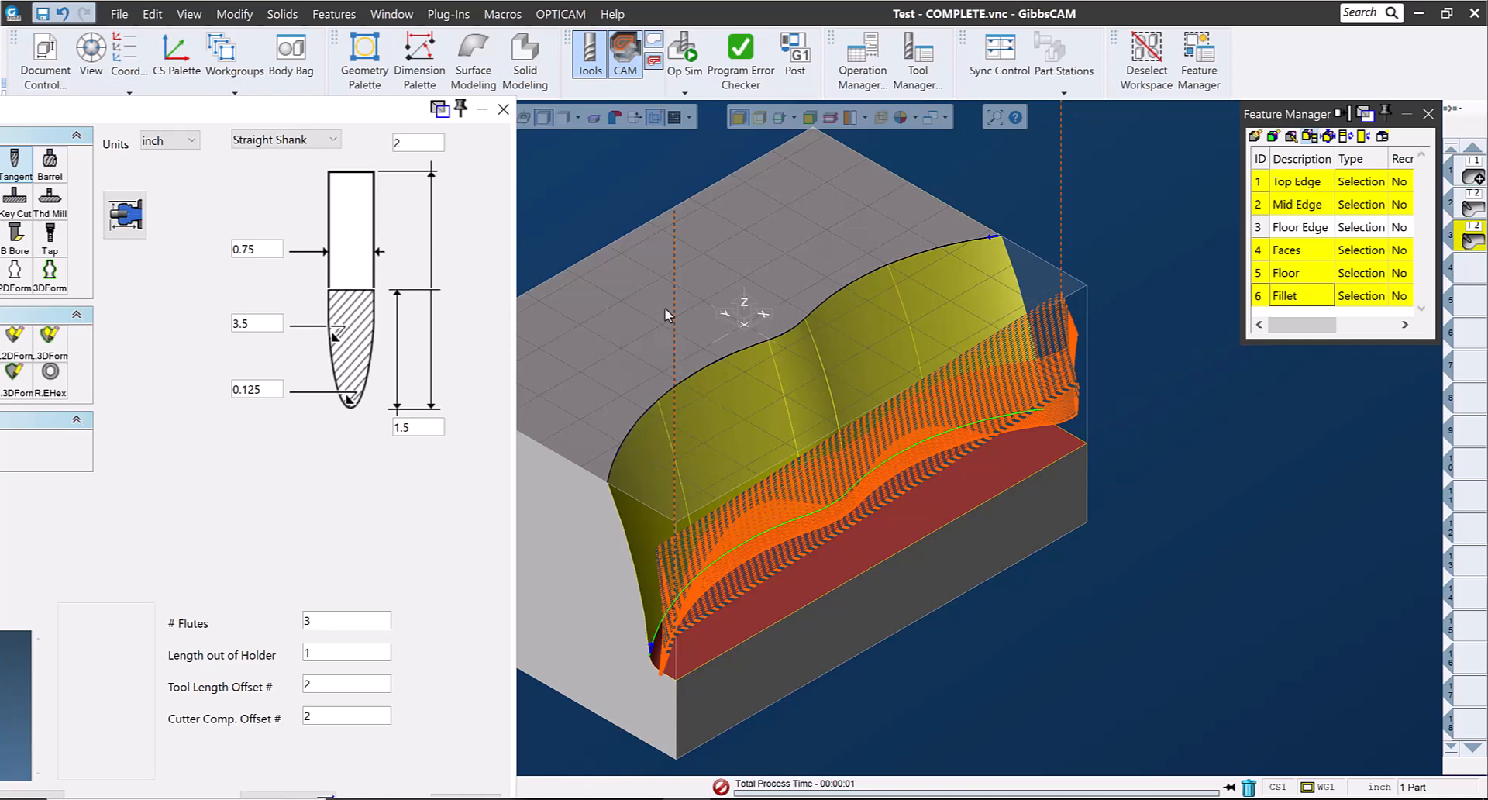
pyautogui.click(503, 110)
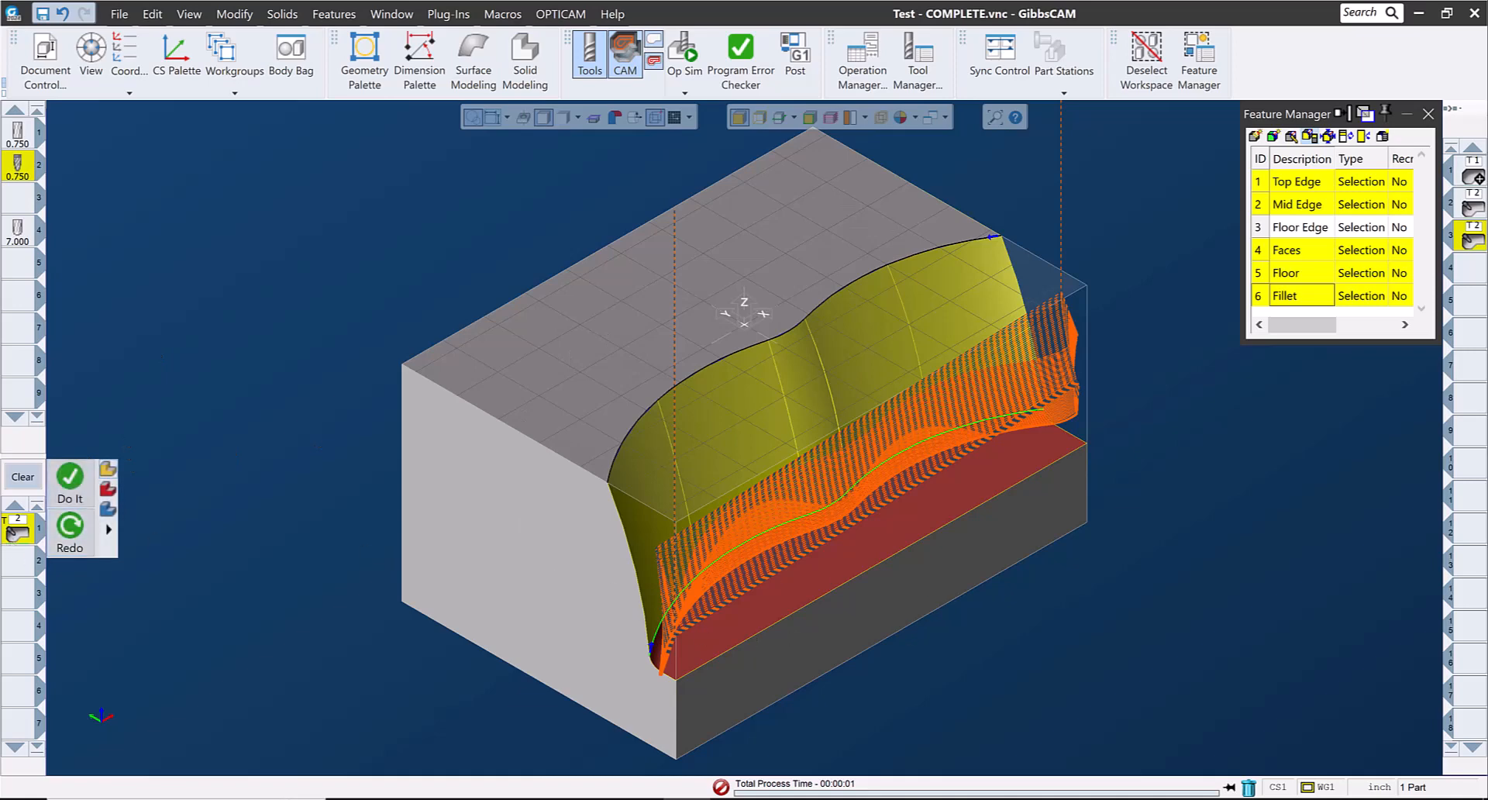
pyautogui.doubleClick(26, 527)
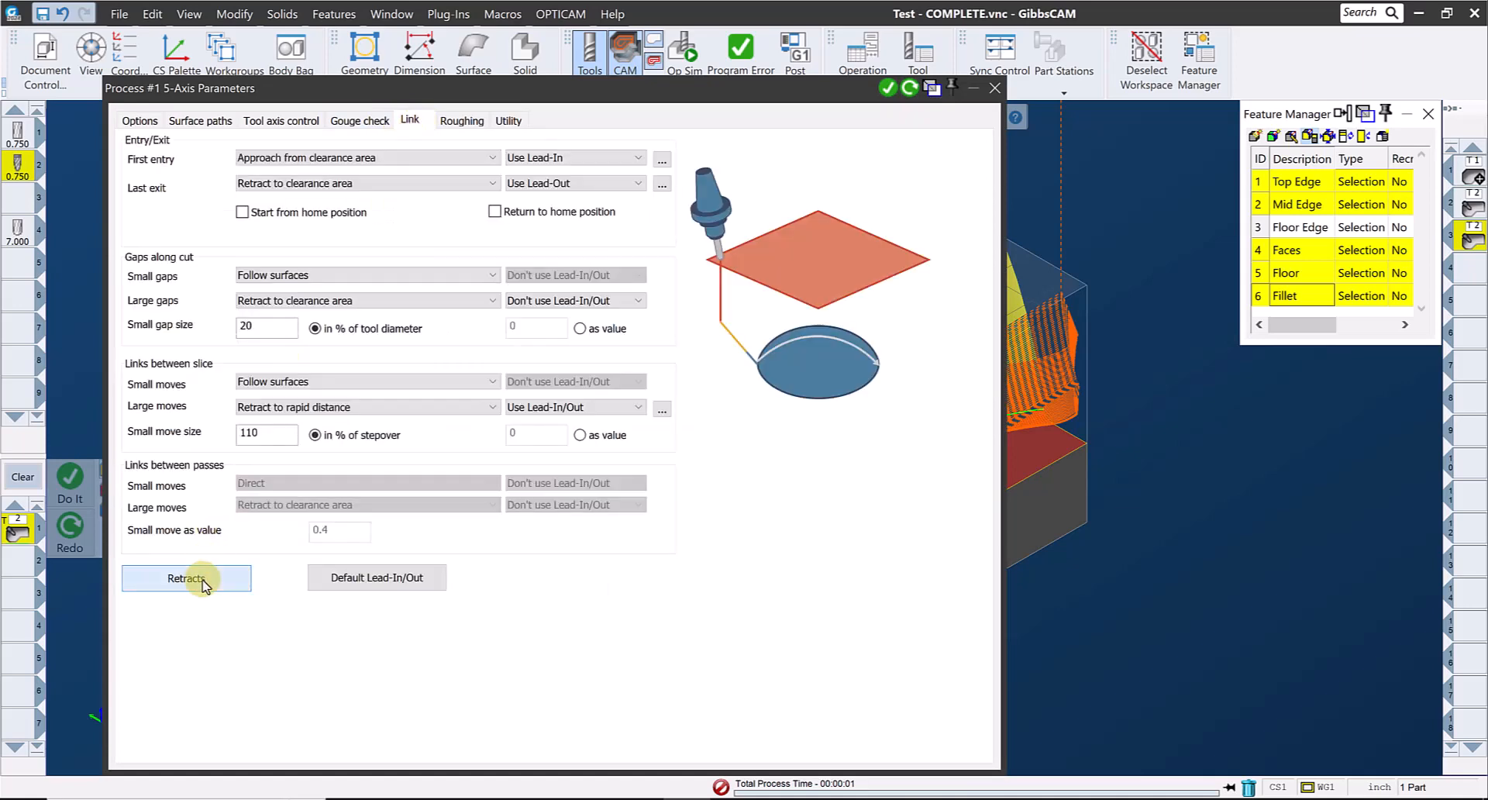
pyautogui.click(186, 578)
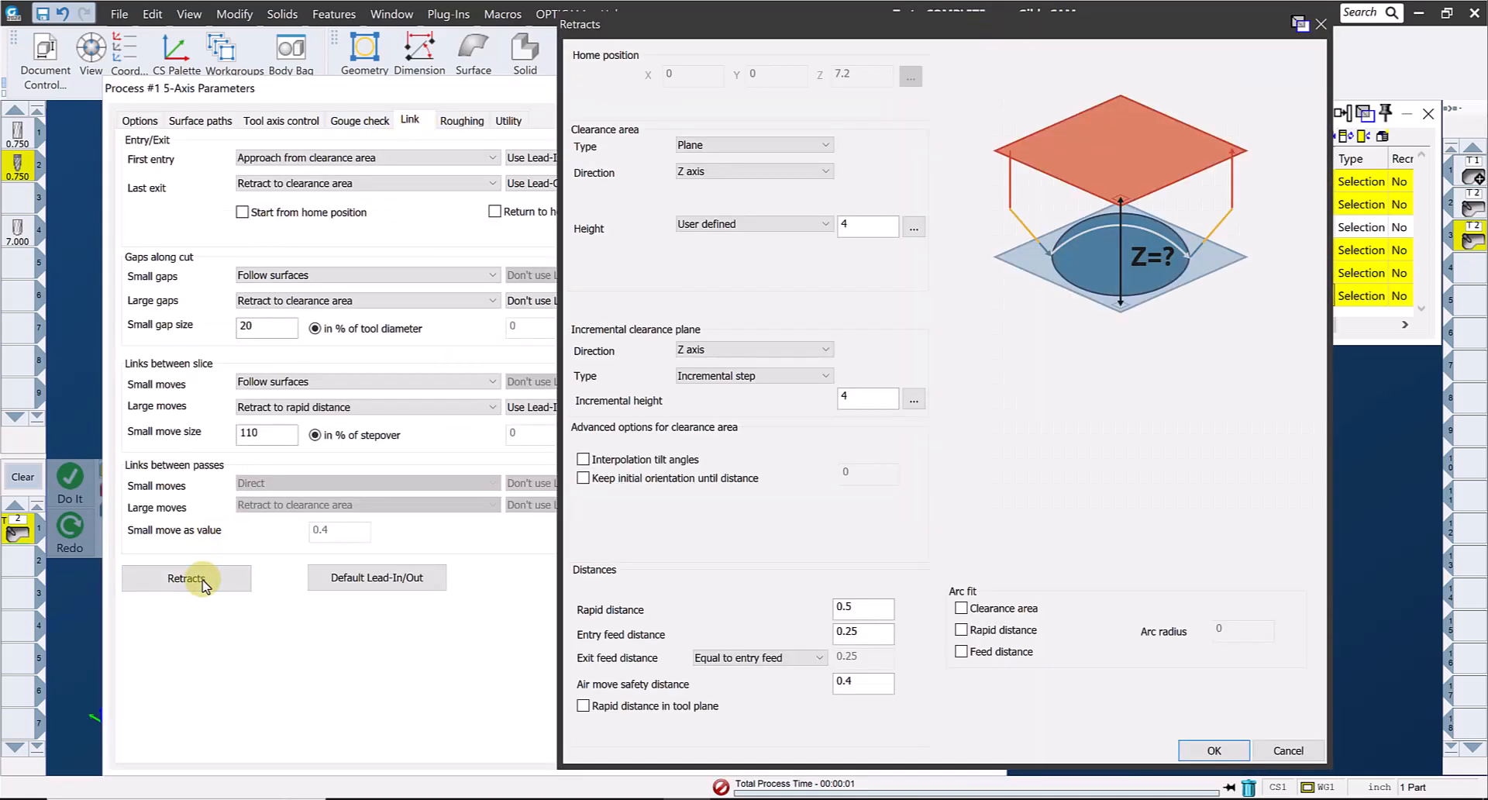
pyautogui.doubleClick(862, 606)
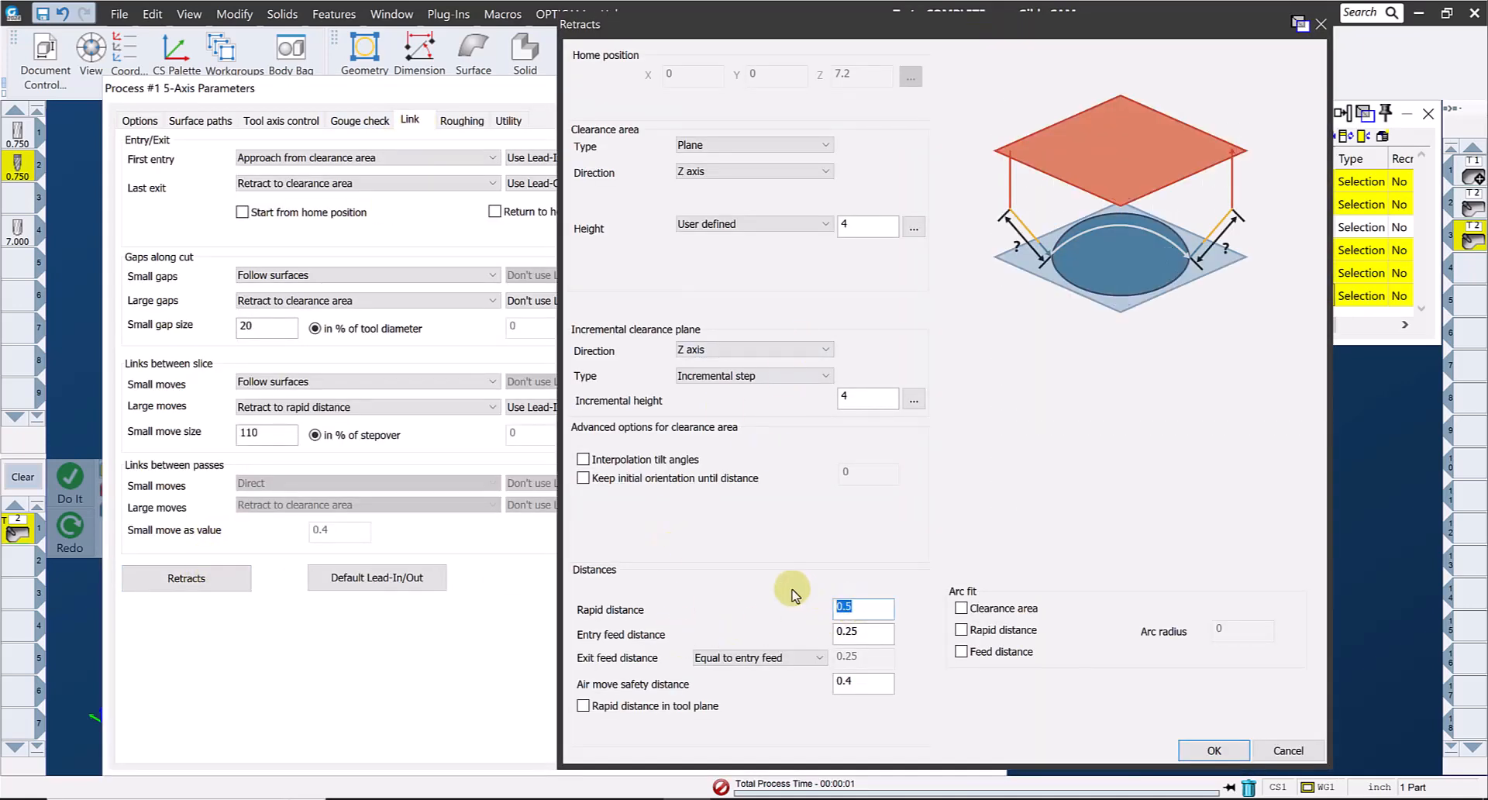
pyautogui.doubleClick(858, 634)
pyautogui.write('0')
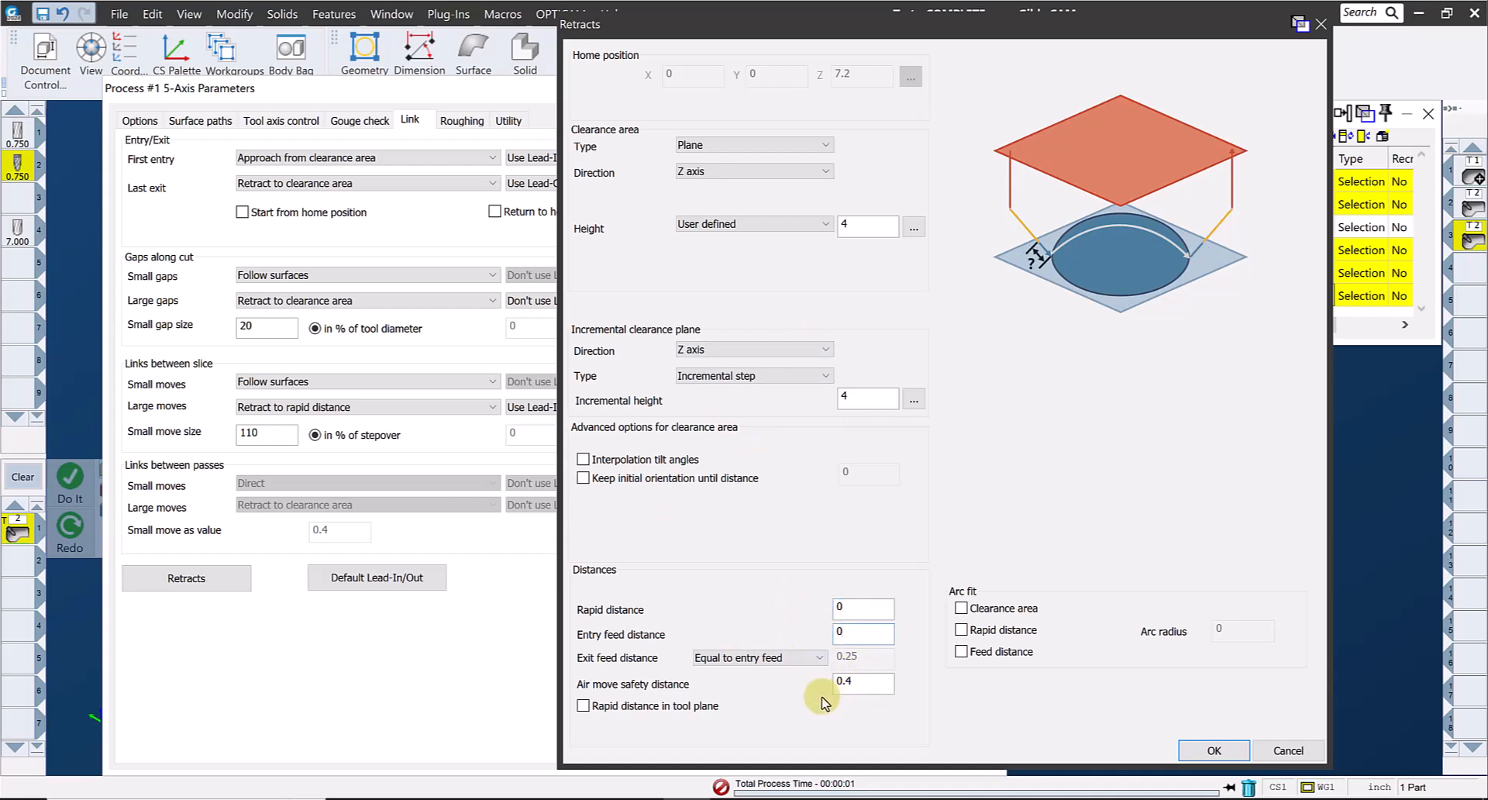
# Step: Set the air move safety distance to .1 and regenerate the 5-axis toolpath with the new retracts
pyautogui.doubleClick(861, 683)
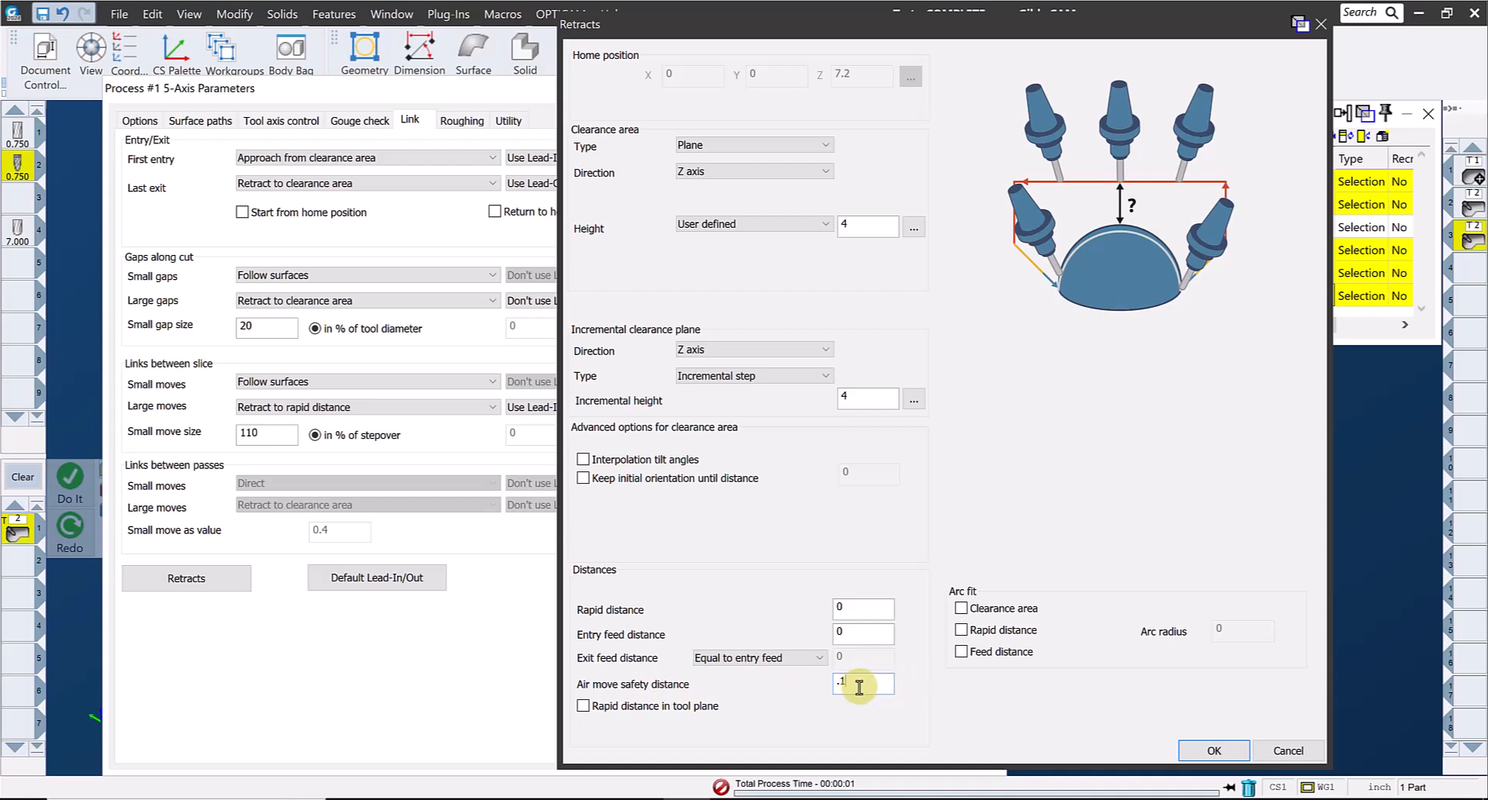
pyautogui.click(1209, 750)
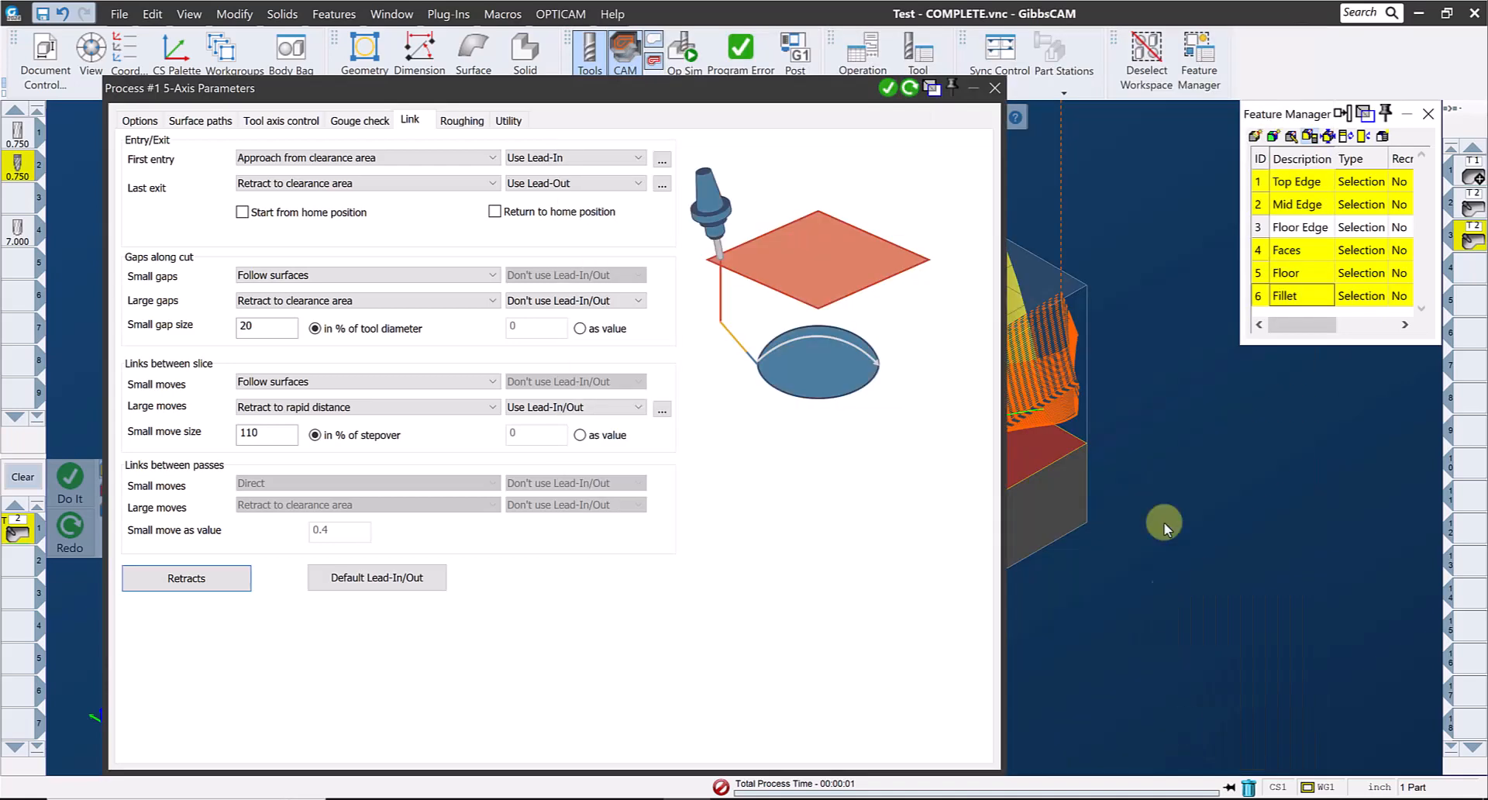
pyautogui.click(910, 88)
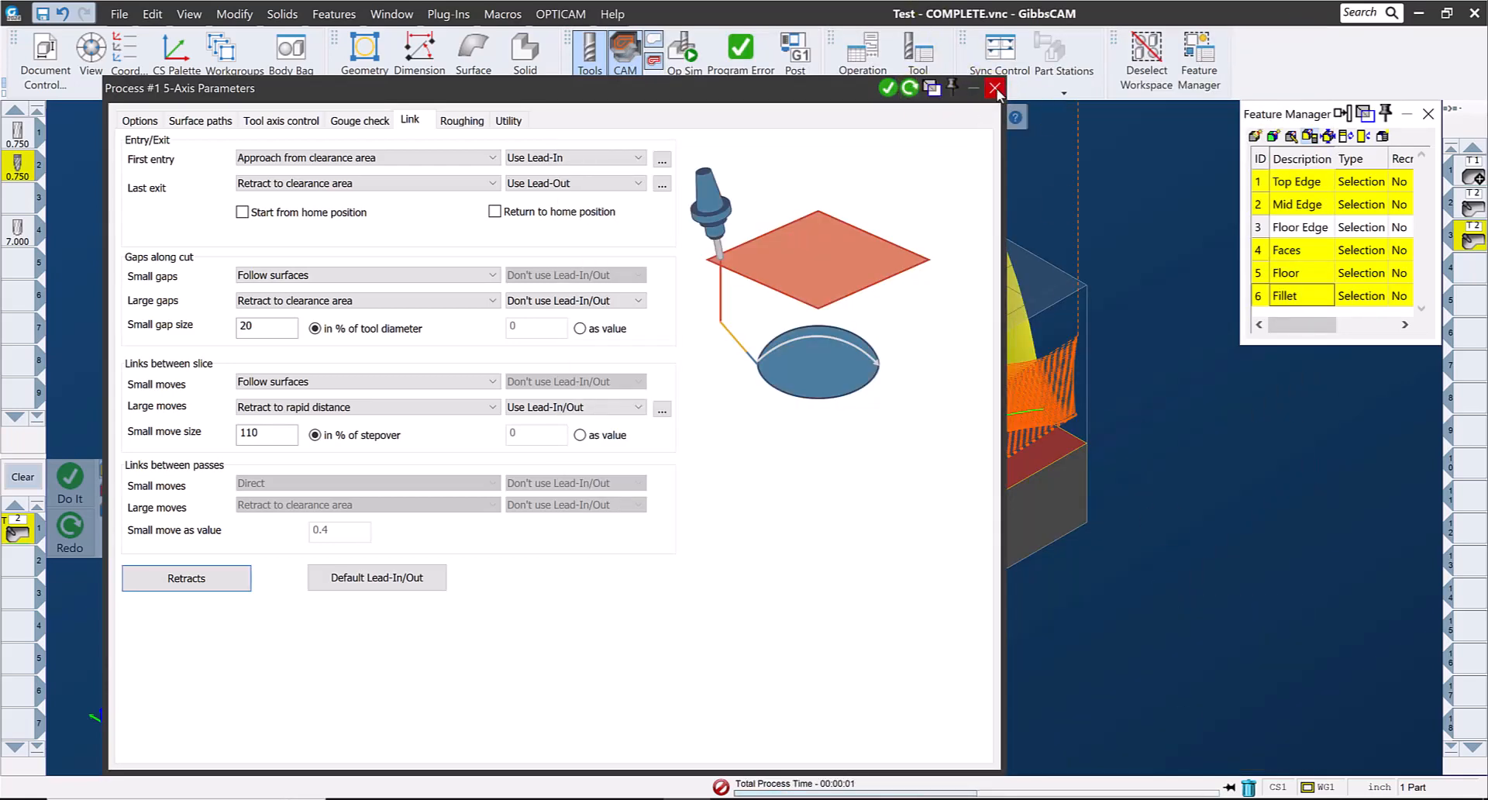
pyautogui.click(995, 88)
# Step: Examine the regenerated toolpath's link moves close up from the end of the part and in isometric view
pyautogui.moveTo(737, 309); pyautogui.dragTo(147, 580, button='middle')
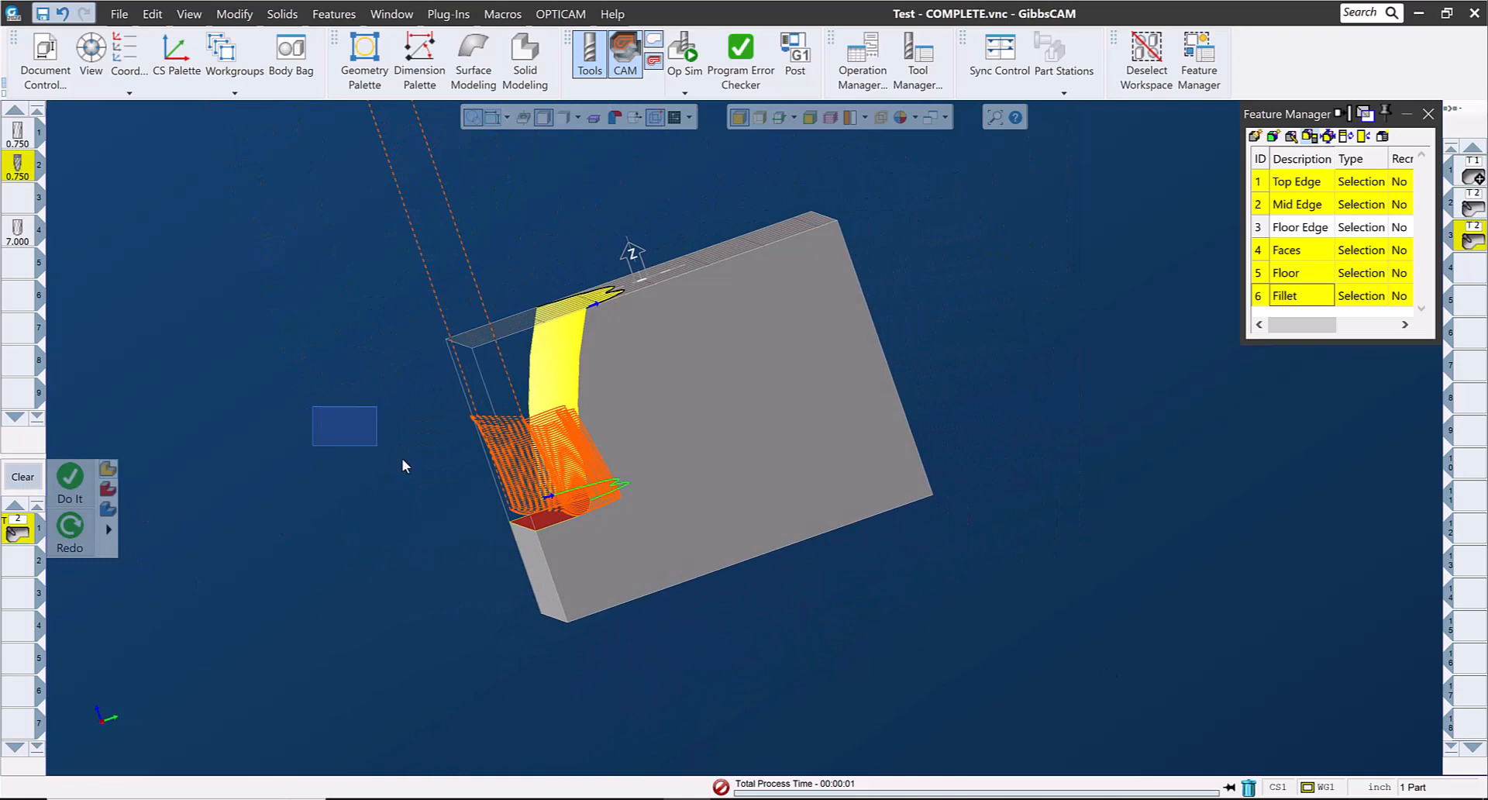
pyautogui.moveTo(403, 458); pyautogui.dragTo(648, 568)
pyautogui.moveTo(942, 464); pyautogui.dragTo(601, 551, button='middle')
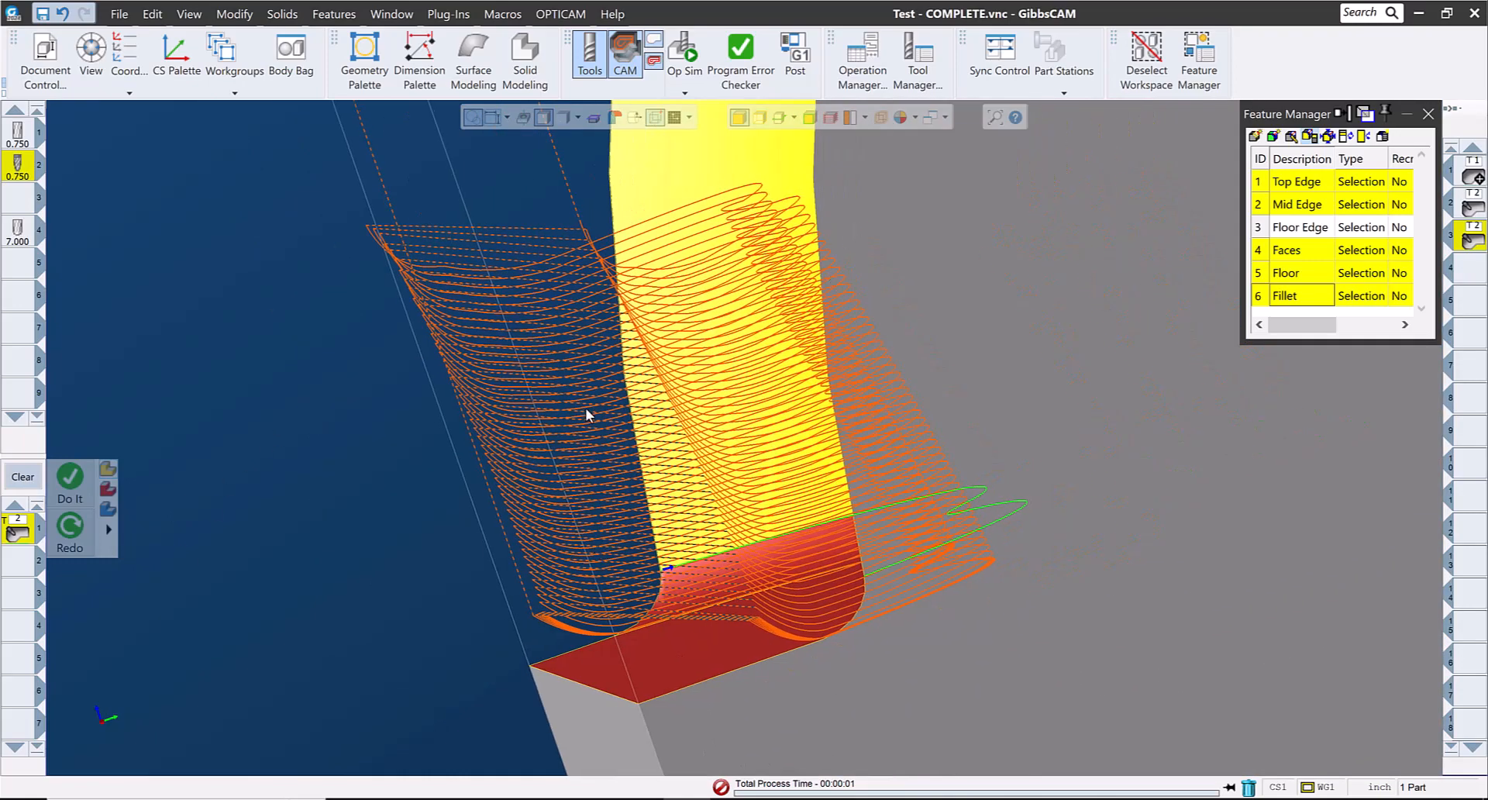
pyautogui.hotkey('ctrl', 'i')
pyautogui.hotkey('ctrl', 'u')
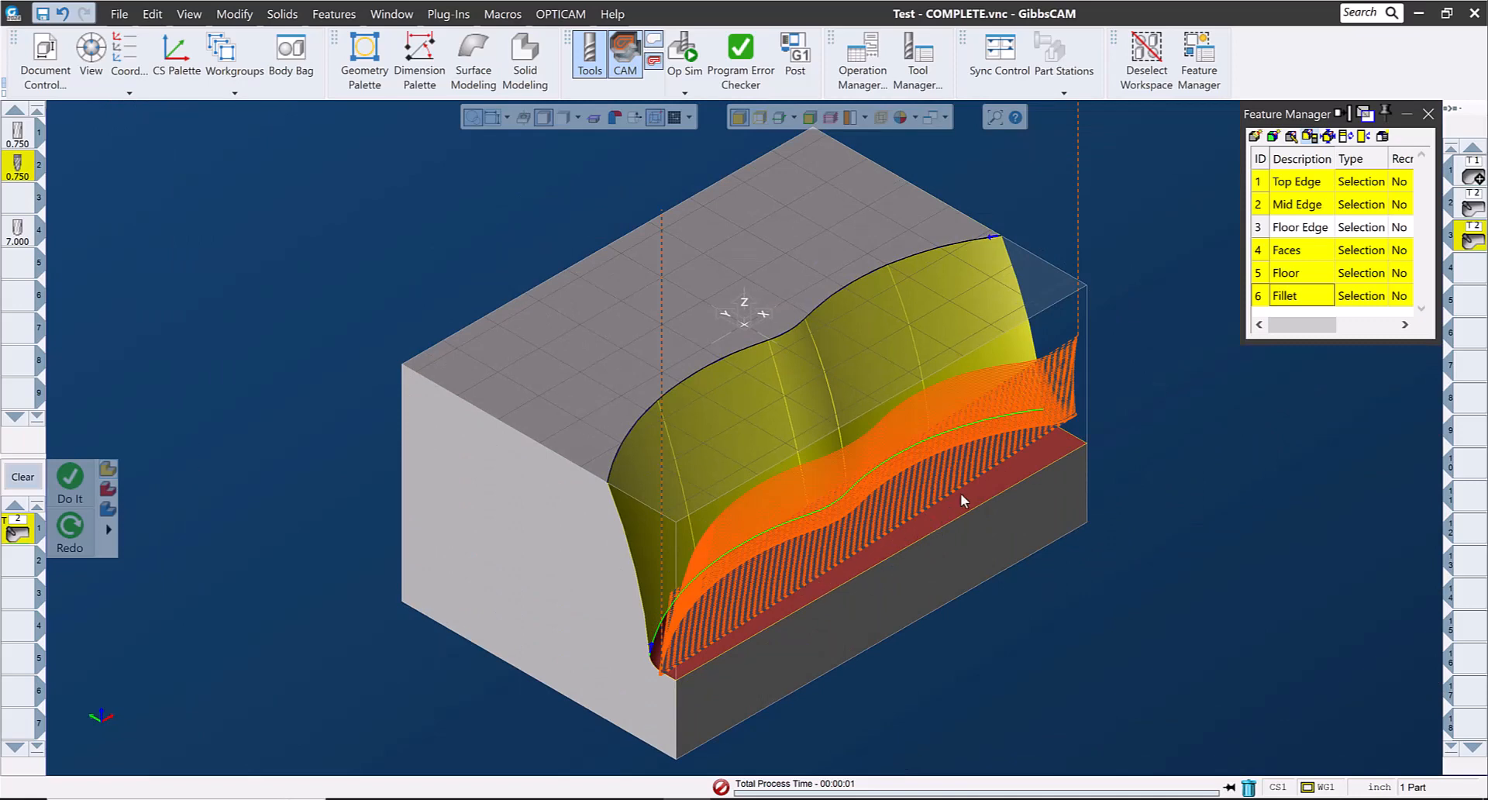
pyautogui.moveTo(937, 600); pyautogui.dragTo(600, 460, button='middle')
# Step: Run the Op Sim machining simulation through to the end at increased speed and inspect the machined curved faces
pyautogui.click(688, 53)
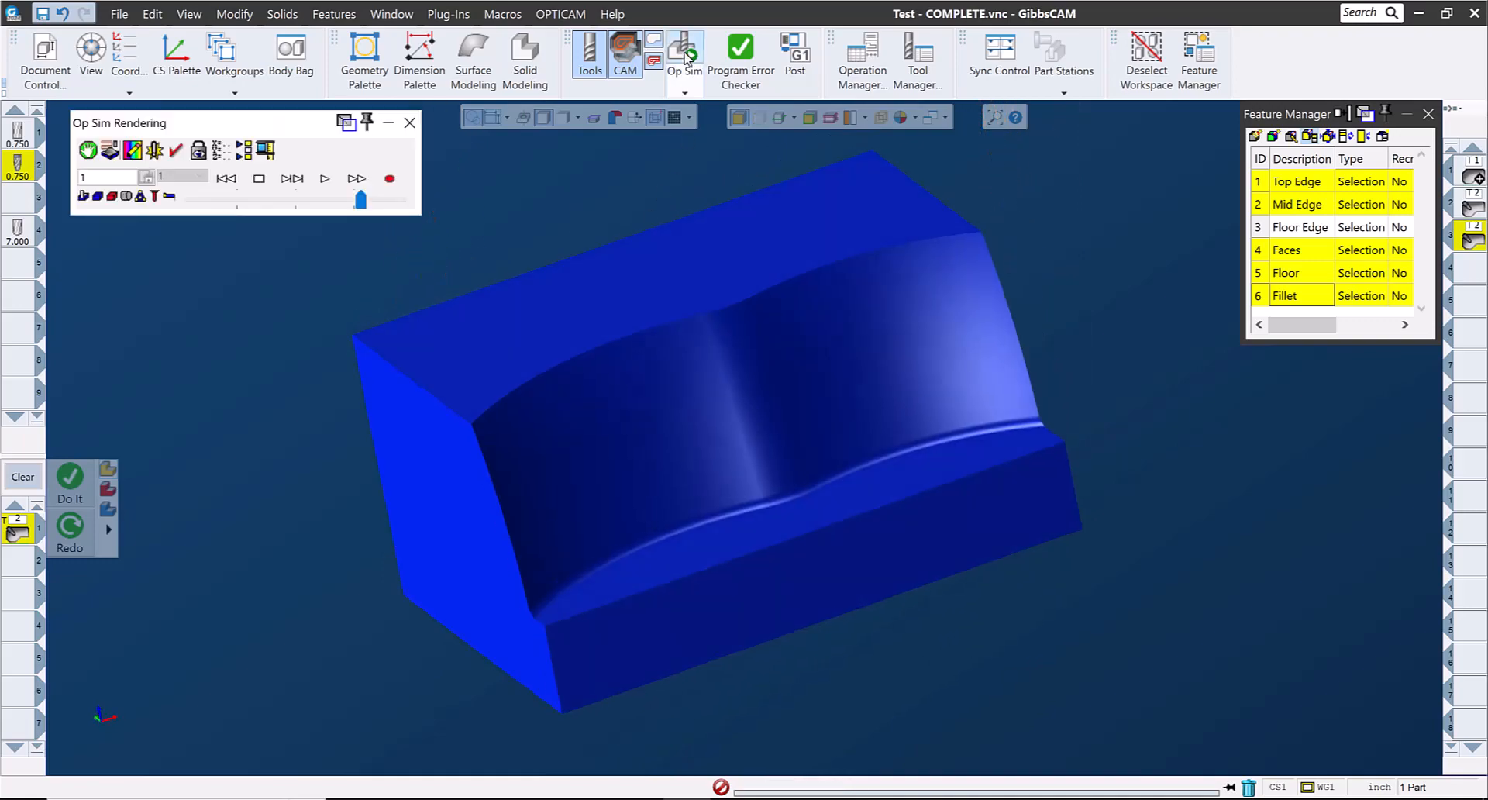
pyautogui.hotkey('ctrl', 'i')
pyautogui.click(325, 179)
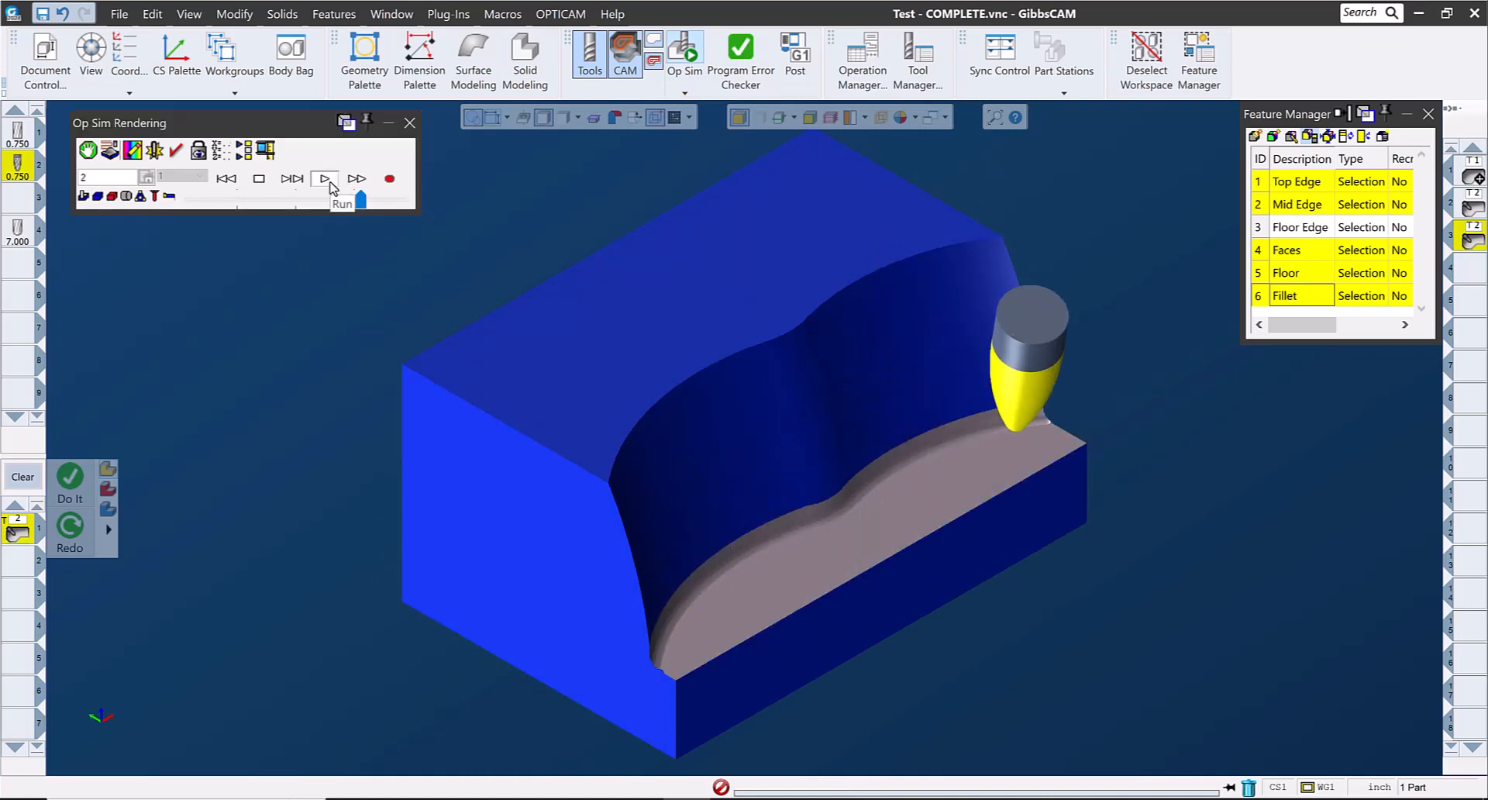
pyautogui.click(397, 201)
pyautogui.click(398, 201)
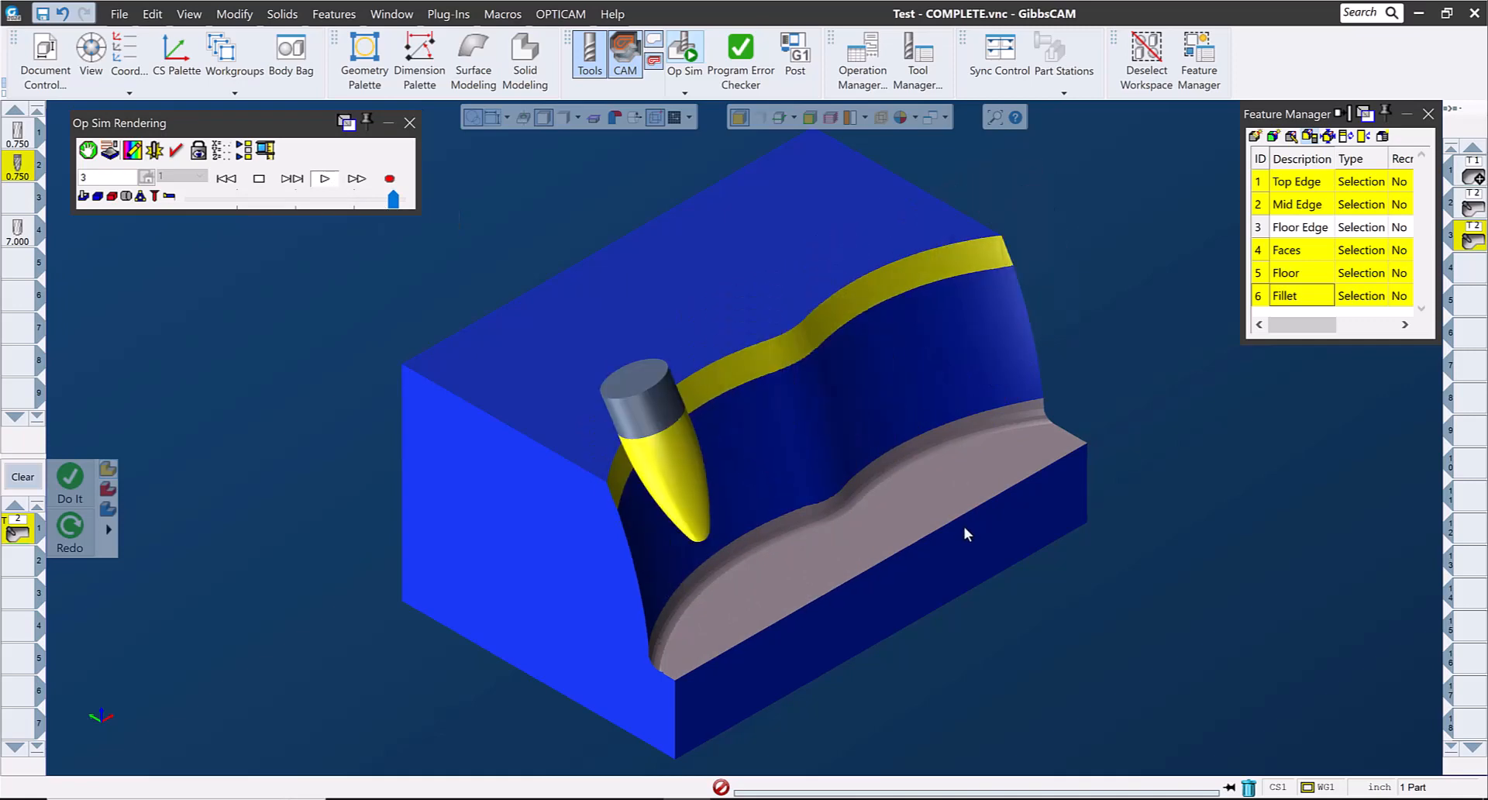
pyautogui.moveTo(964, 527); pyautogui.dragTo(730, 519, button='middle')
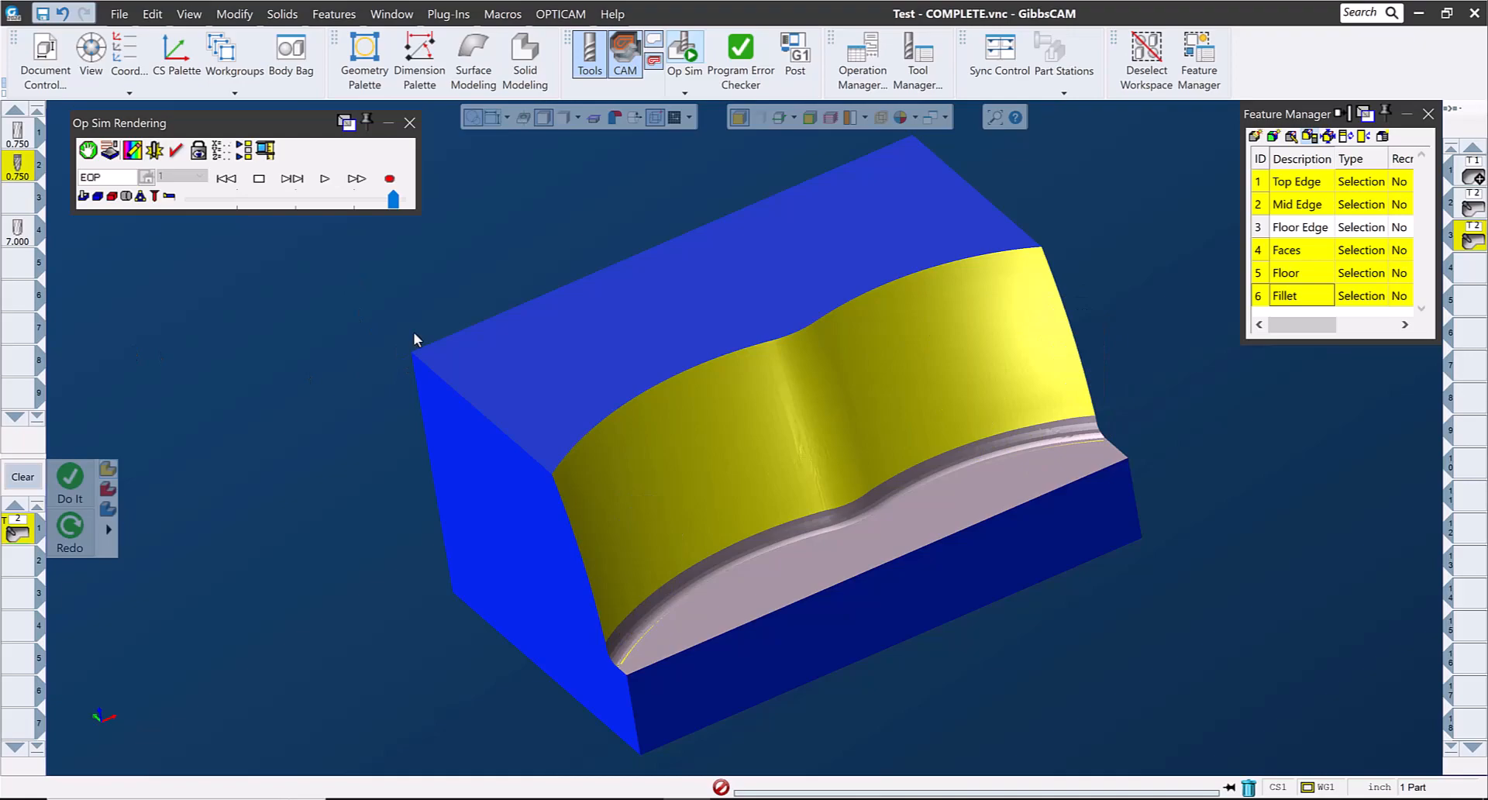
pyautogui.moveTo(1083, 551); pyautogui.dragTo(316, 508, button='middle')
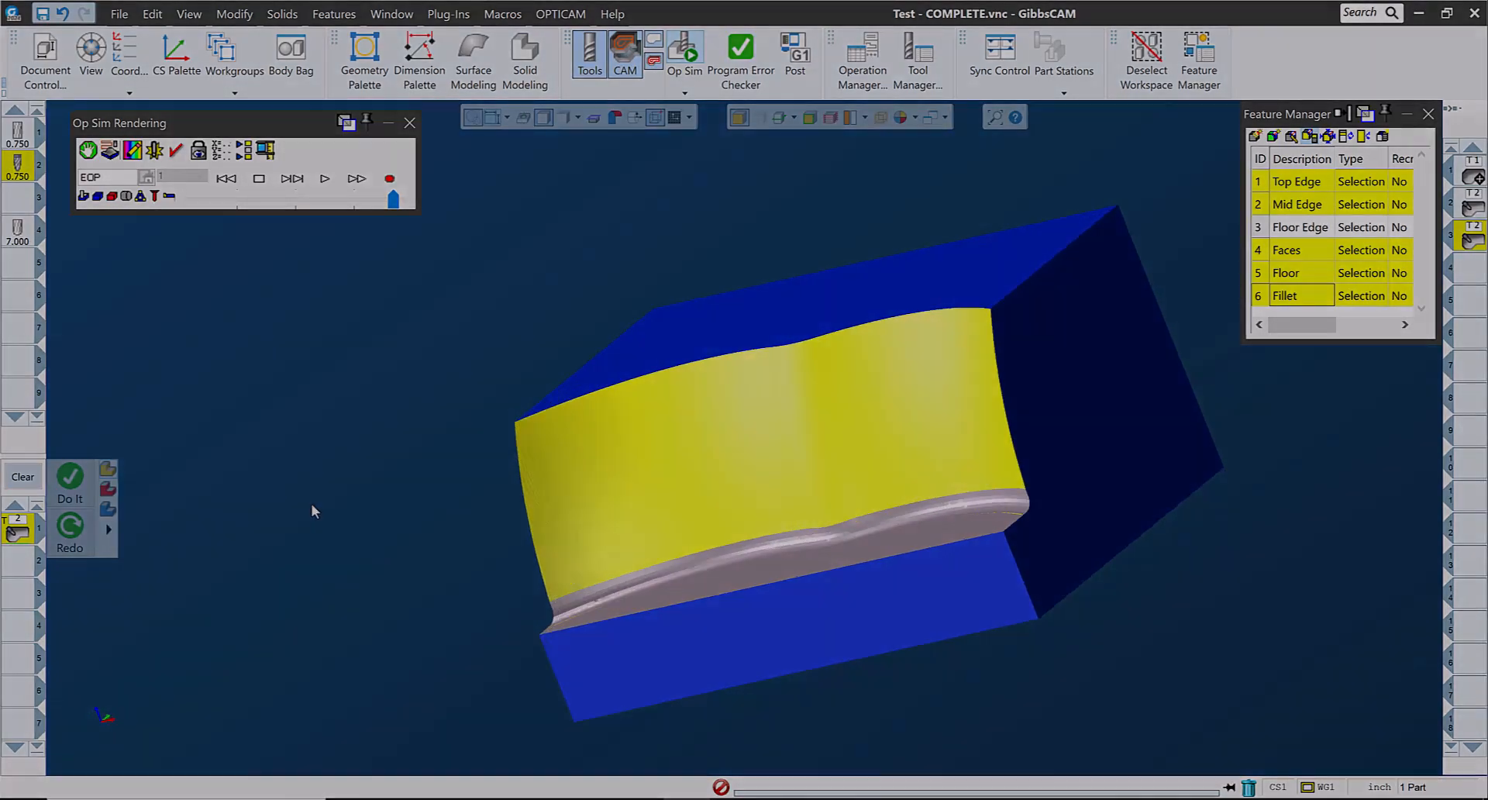